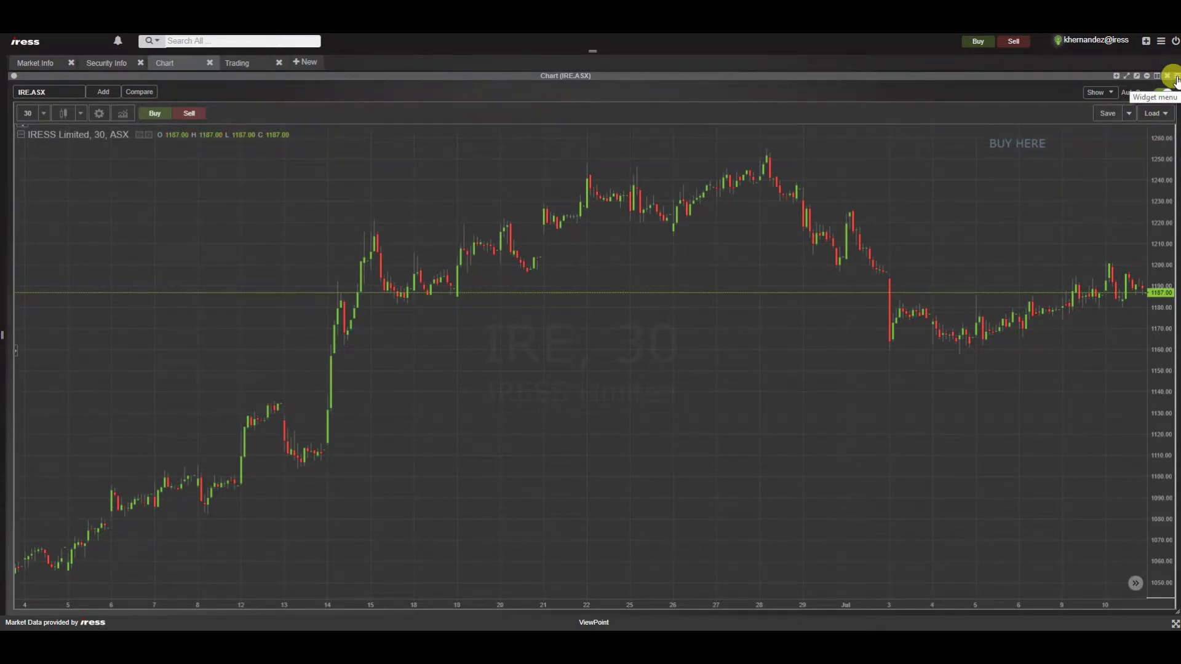
Step: Add a Chart widget from the Market Data category and load the security IRE.ASX in it
{"action": "left_click", "coordinate": [1176, 77]}
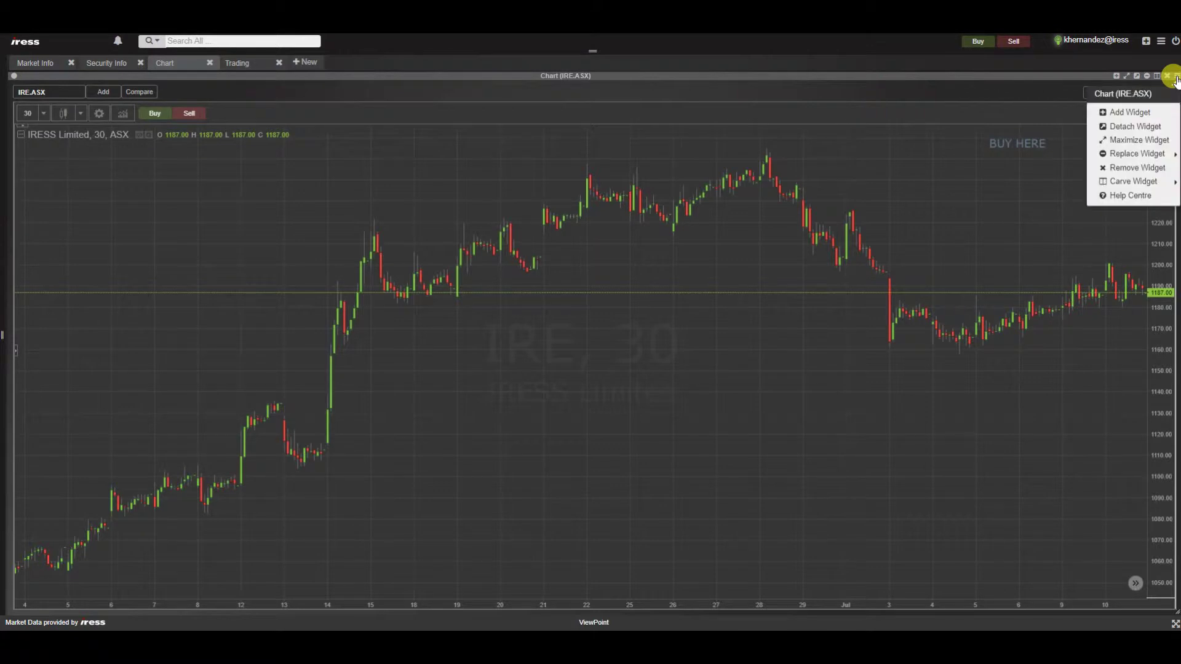
{"action": "left_click", "coordinate": [1144, 114]}
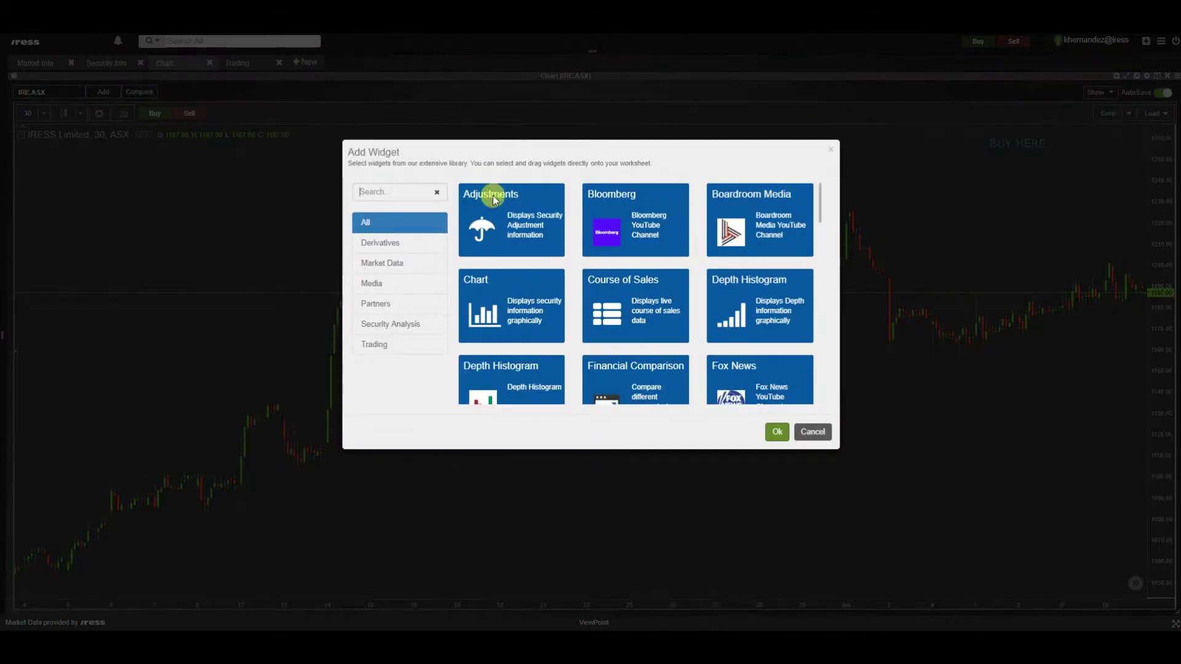
{"action": "left_click", "coordinate": [396, 263]}
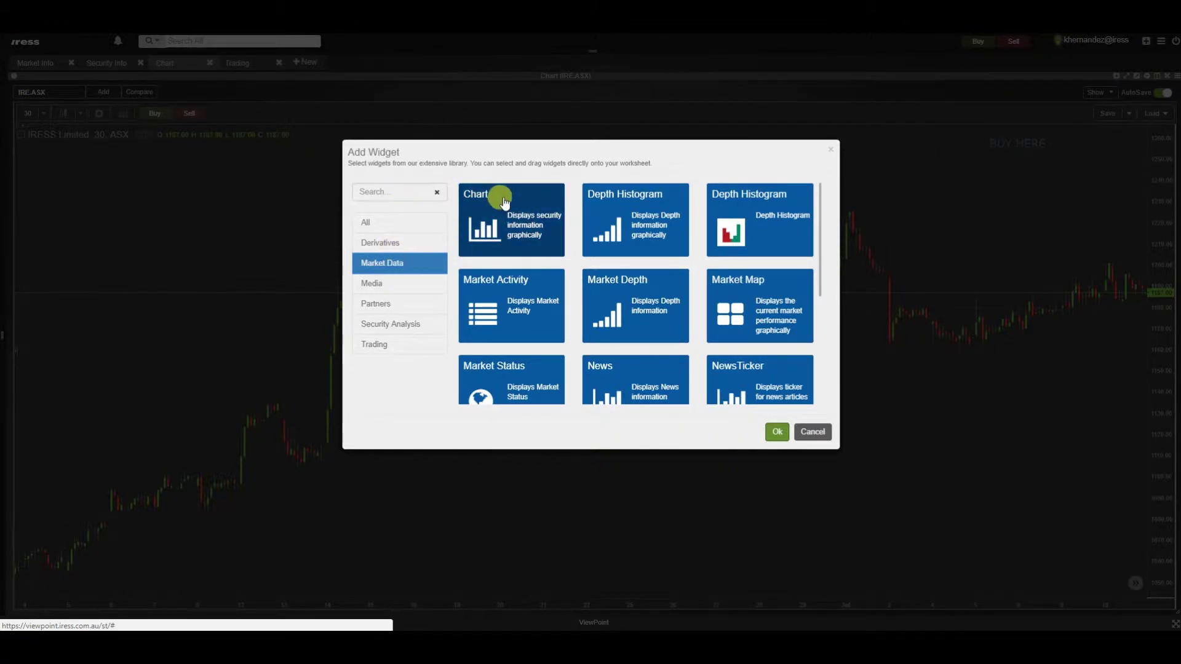
{"action": "double_click", "coordinate": [503, 202]}
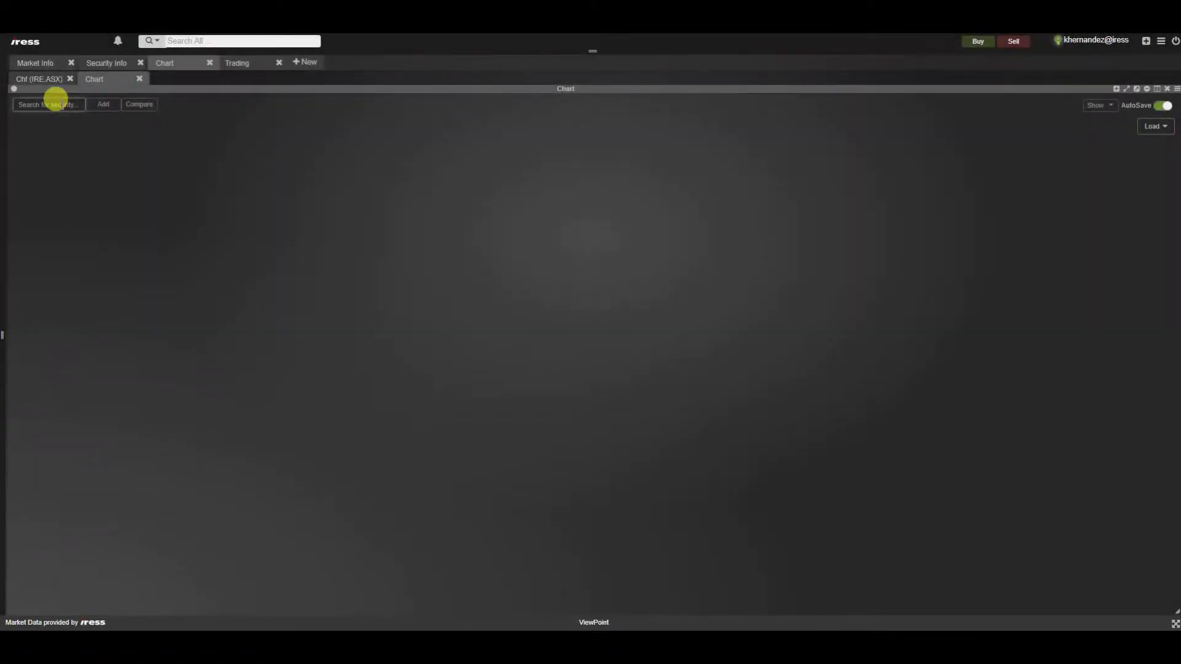
{"action": "type", "text": "IRE.ASX"}
{"action": "key", "text": "Return"}
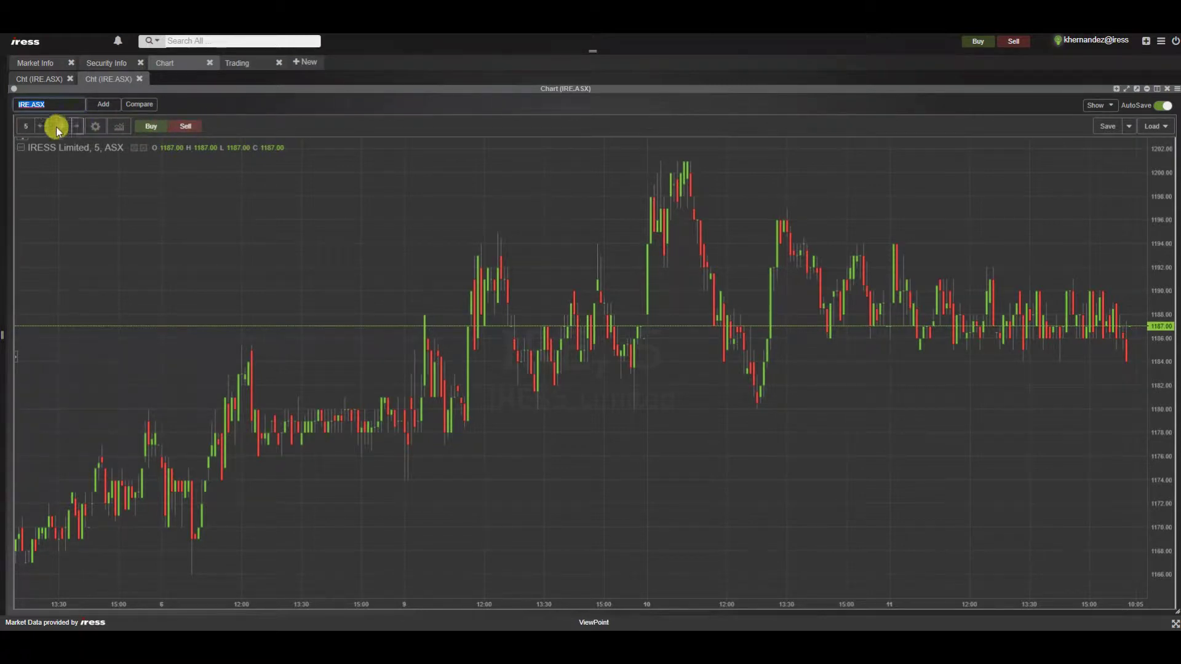
Step: Examine the new chart's collapsible toolbar with its interval choices, chart types and style properties
{"action": "left_click", "coordinate": [24, 143]}
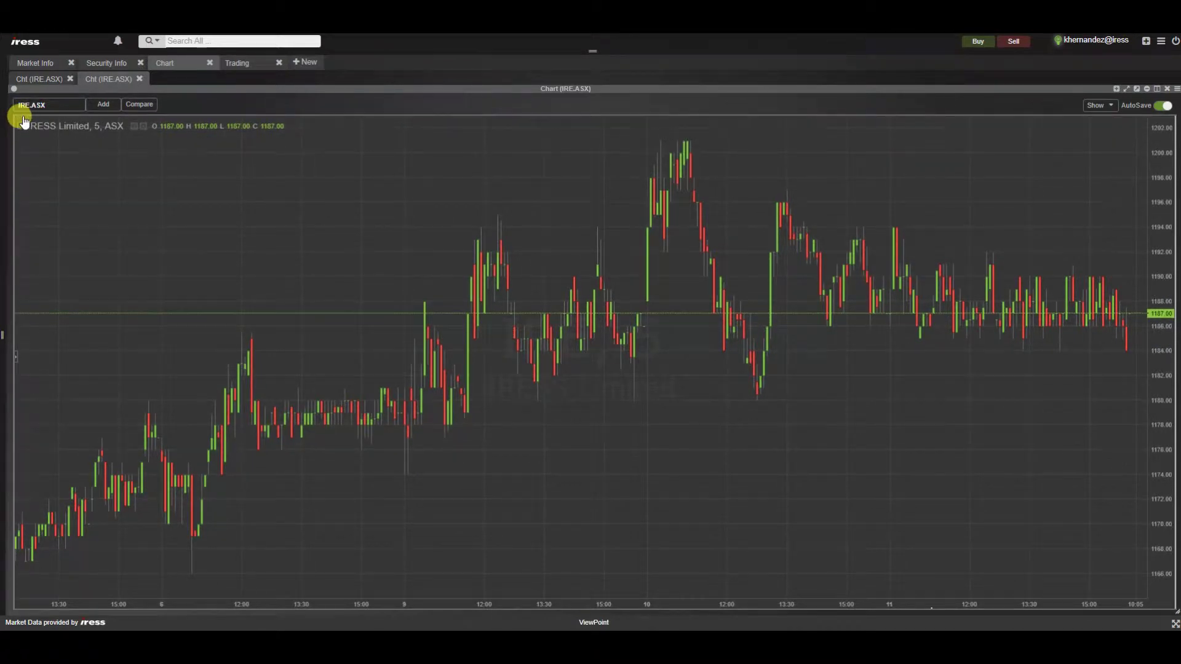
{"action": "left_click", "coordinate": [23, 120]}
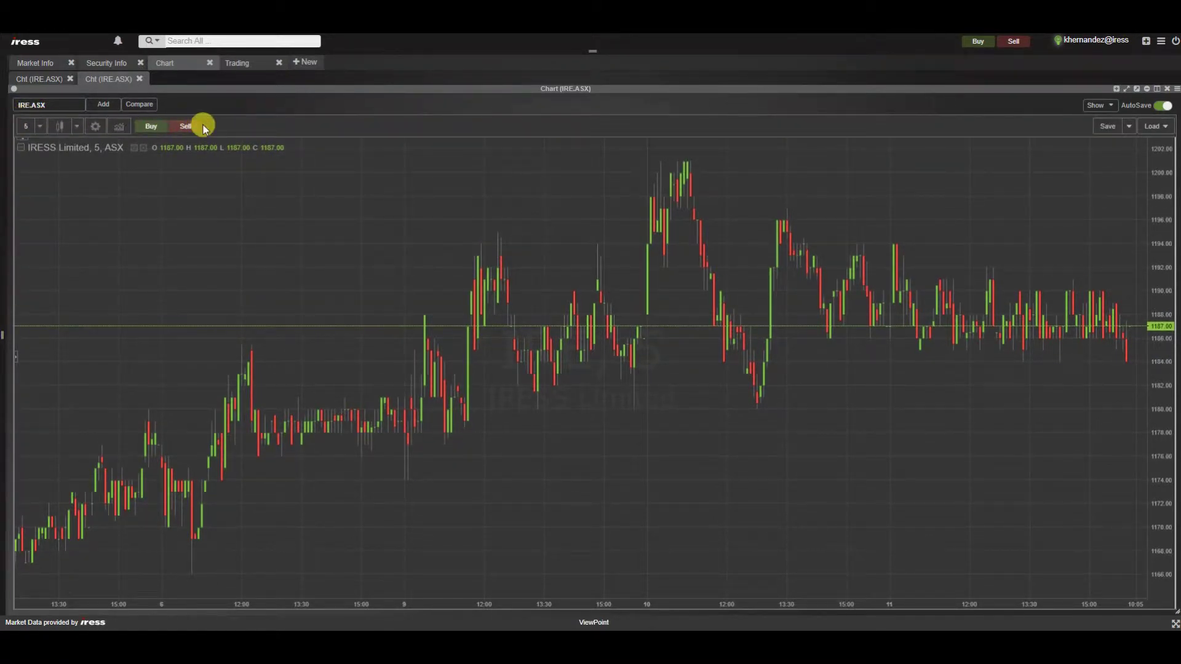
{"action": "left_click", "coordinate": [41, 127]}
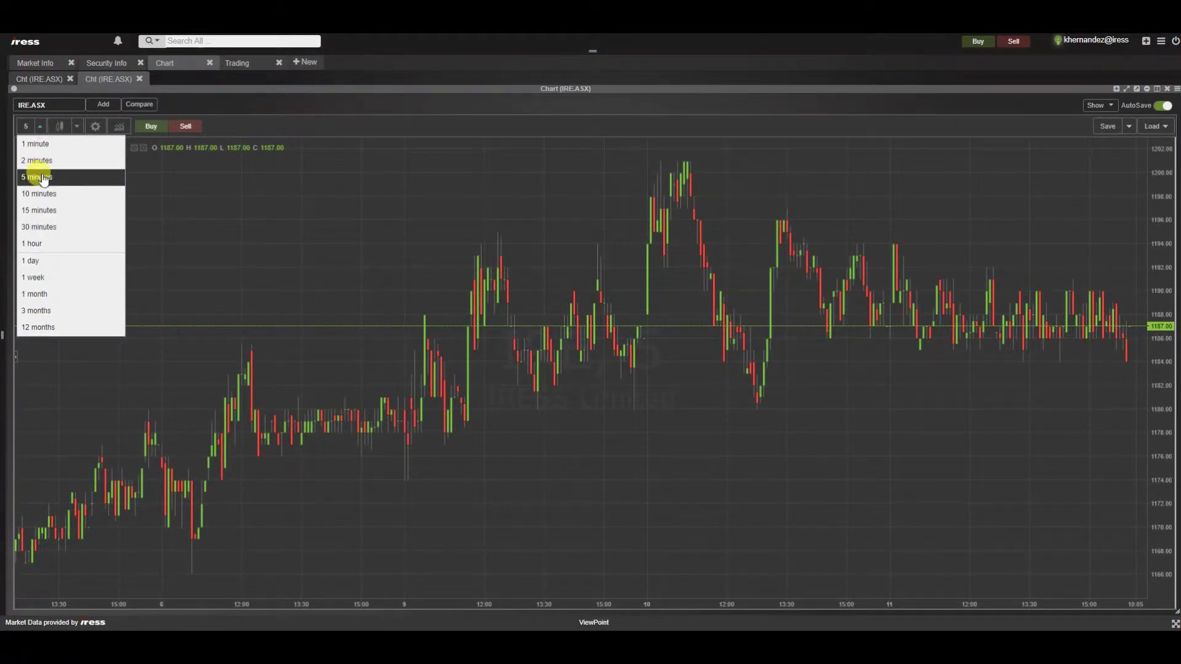
{"action": "left_click", "coordinate": [76, 126]}
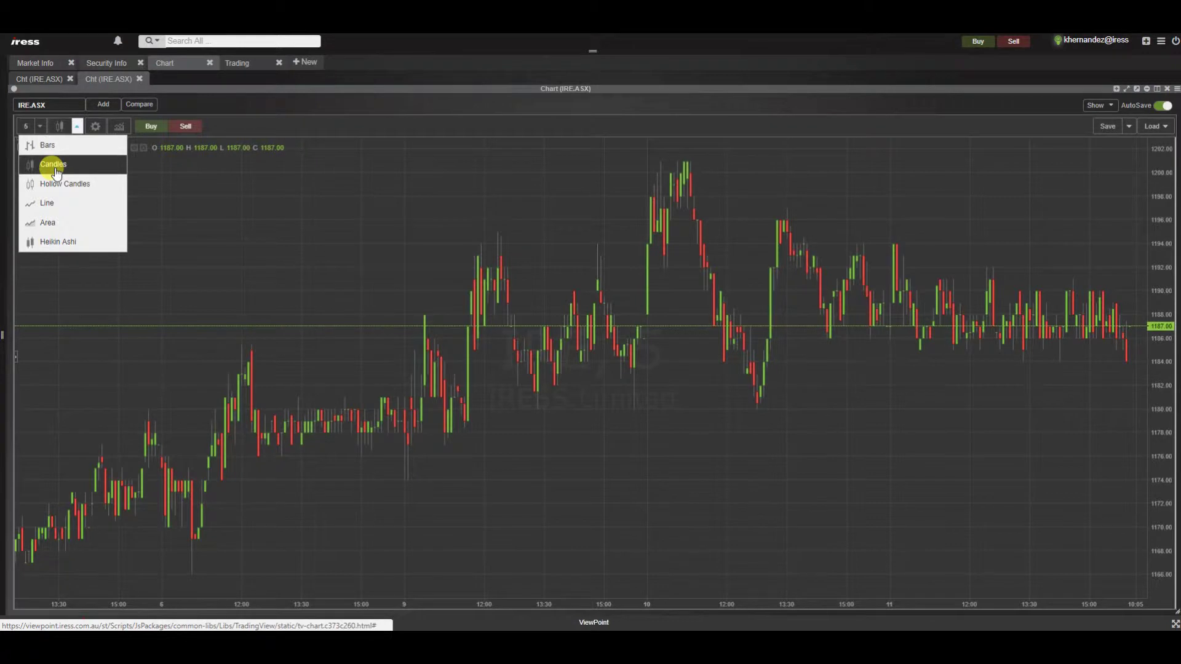
{"action": "left_click", "coordinate": [95, 126]}
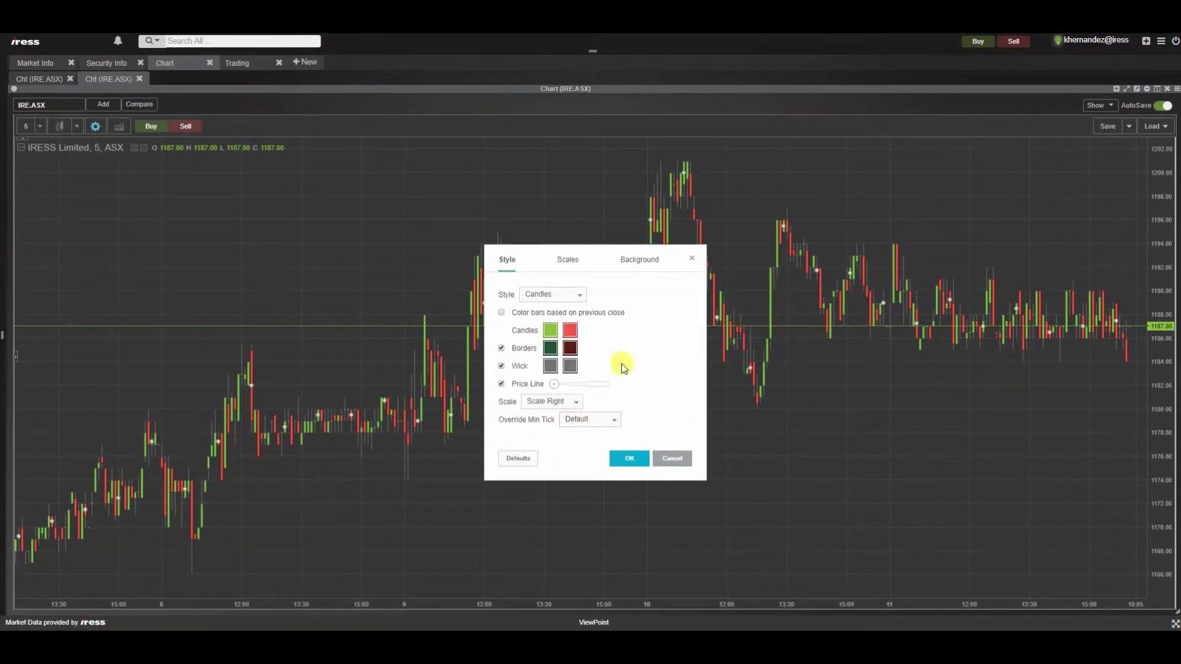
{"action": "left_click", "coordinate": [692, 258]}
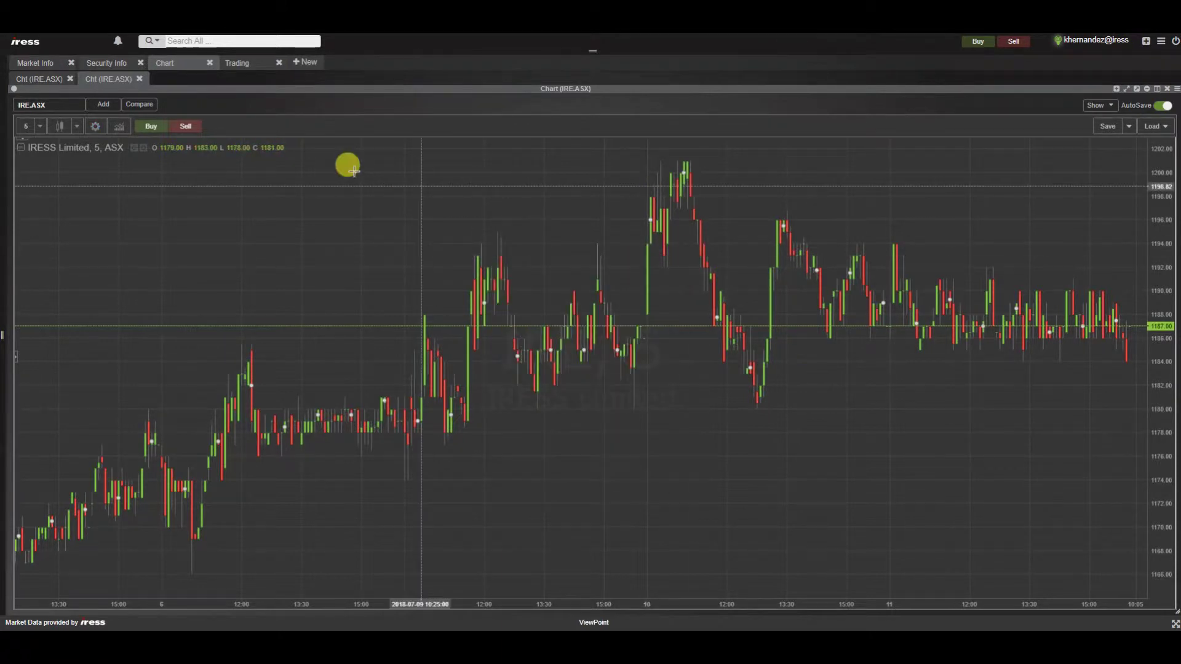
Step: Search the indicators for VOLU and add the Volume Oscillator to the IRE.ASX chart
{"action": "left_click", "coordinate": [119, 126]}
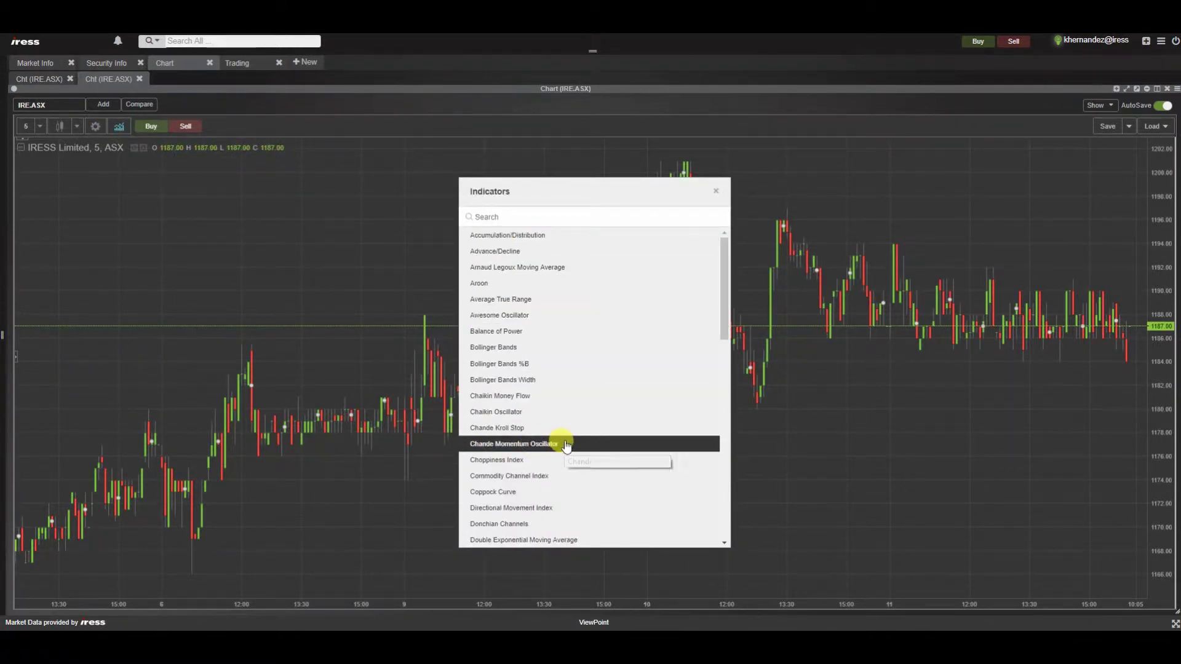
{"action": "left_click", "coordinate": [545, 217]}
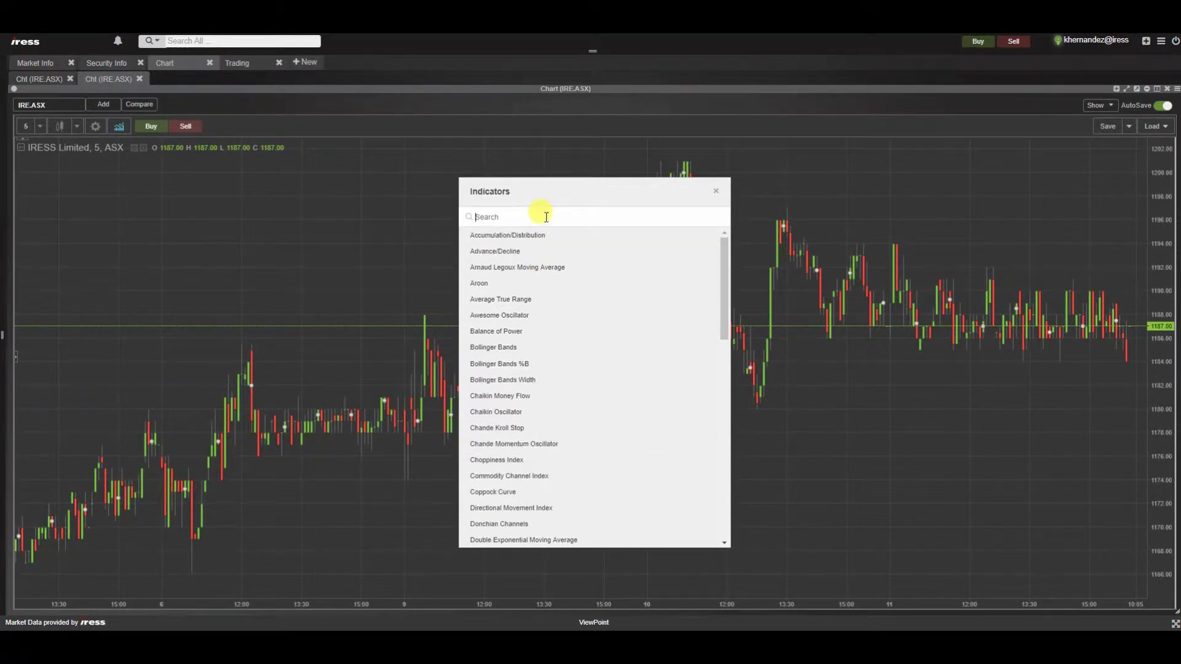
{"action": "type", "text": "VOLU"}
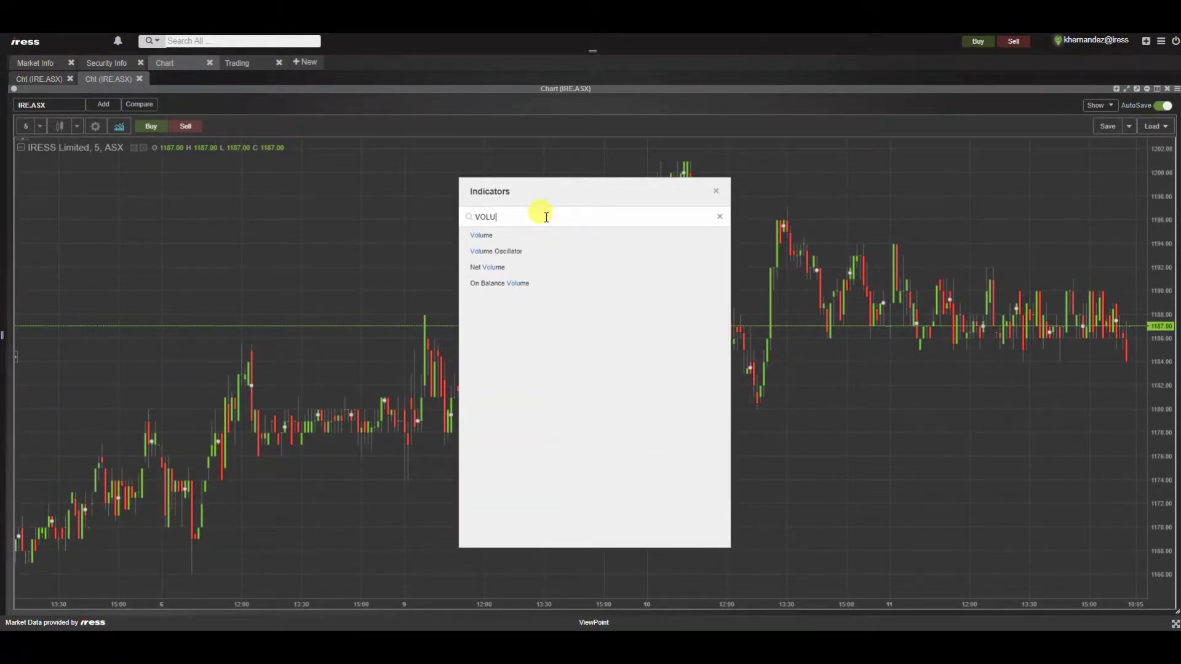
{"action": "left_click", "coordinate": [511, 251]}
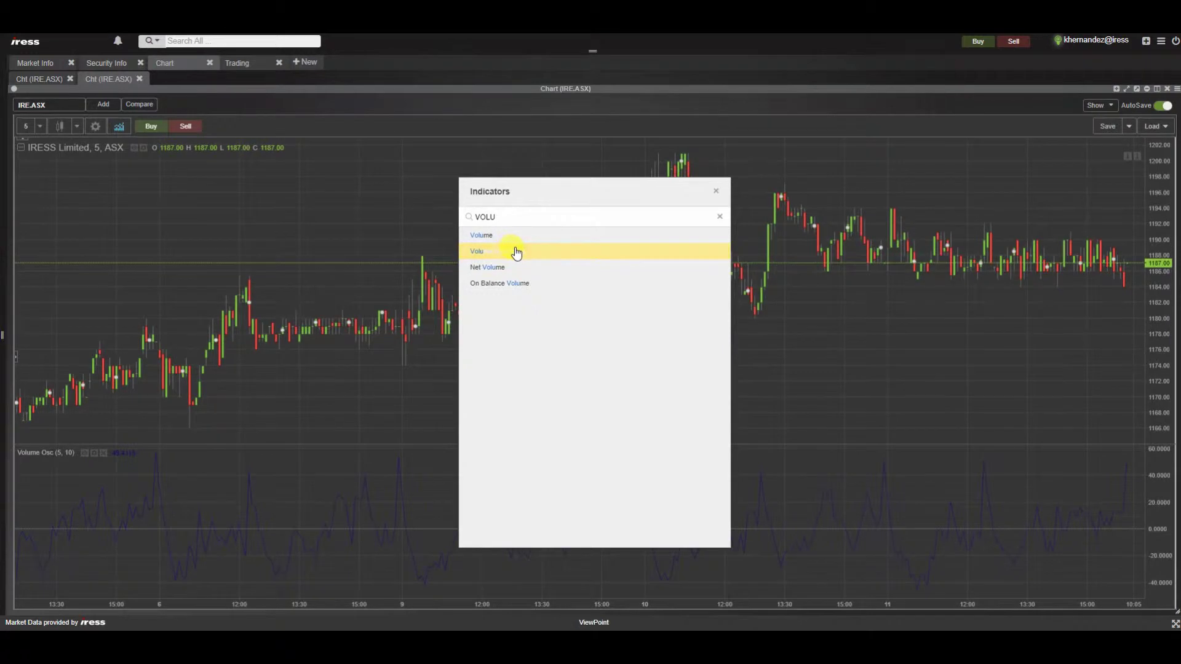
Step: Search the indicators for BOL, add Bollinger Bands to the chart and close the indicator list
{"action": "double_click", "coordinate": [477, 216]}
{"action": "type", "text": "B"}
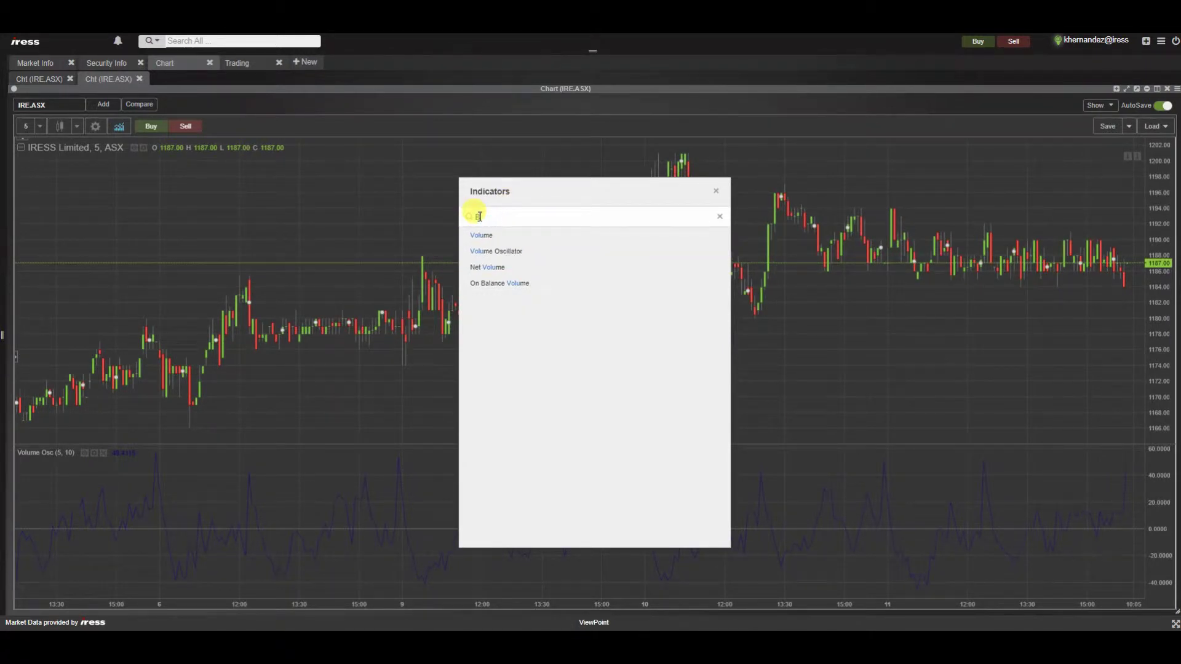
{"action": "type", "text": "OL"}
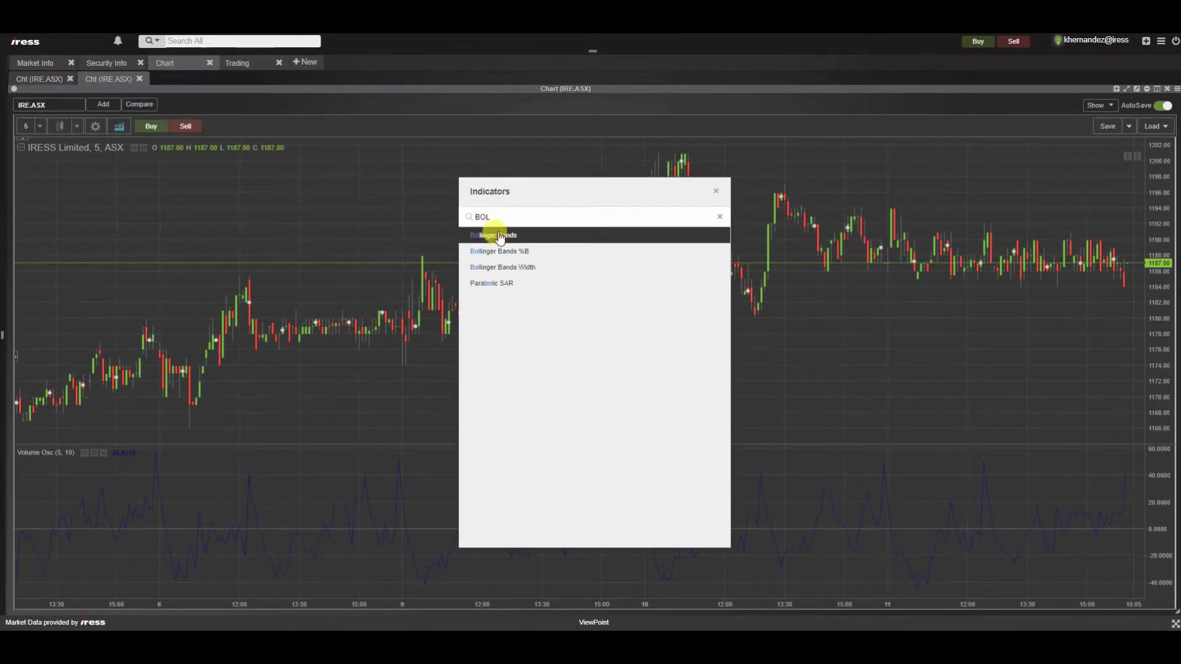
{"action": "left_click", "coordinate": [494, 234]}
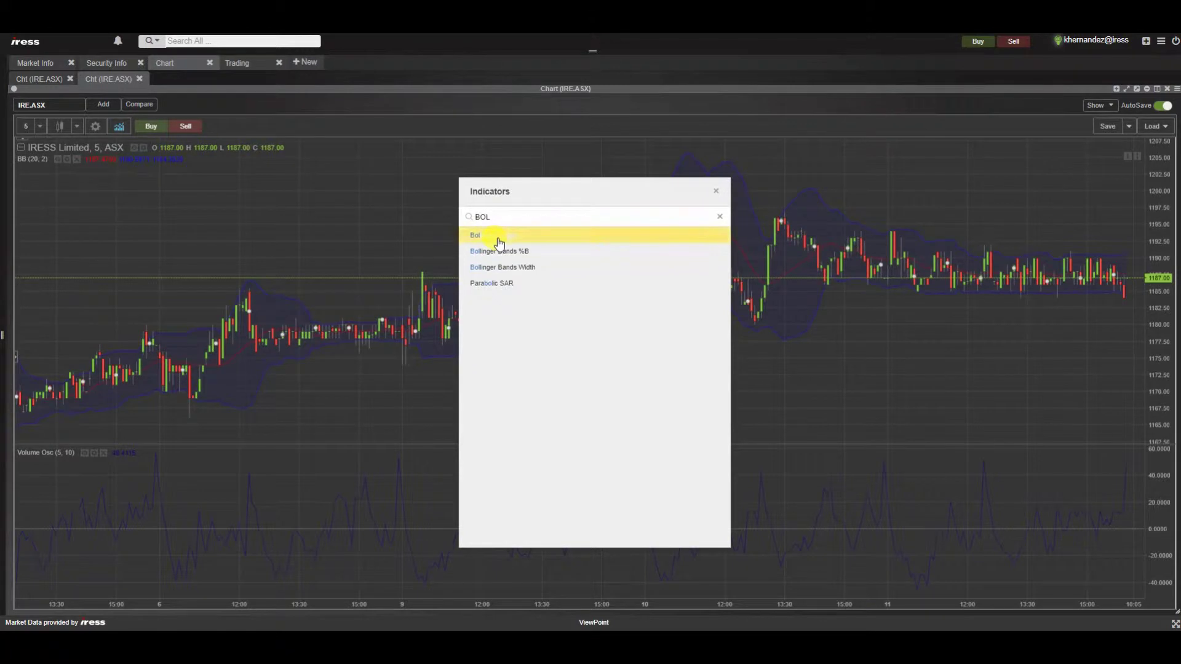
{"action": "left_click", "coordinate": [716, 191]}
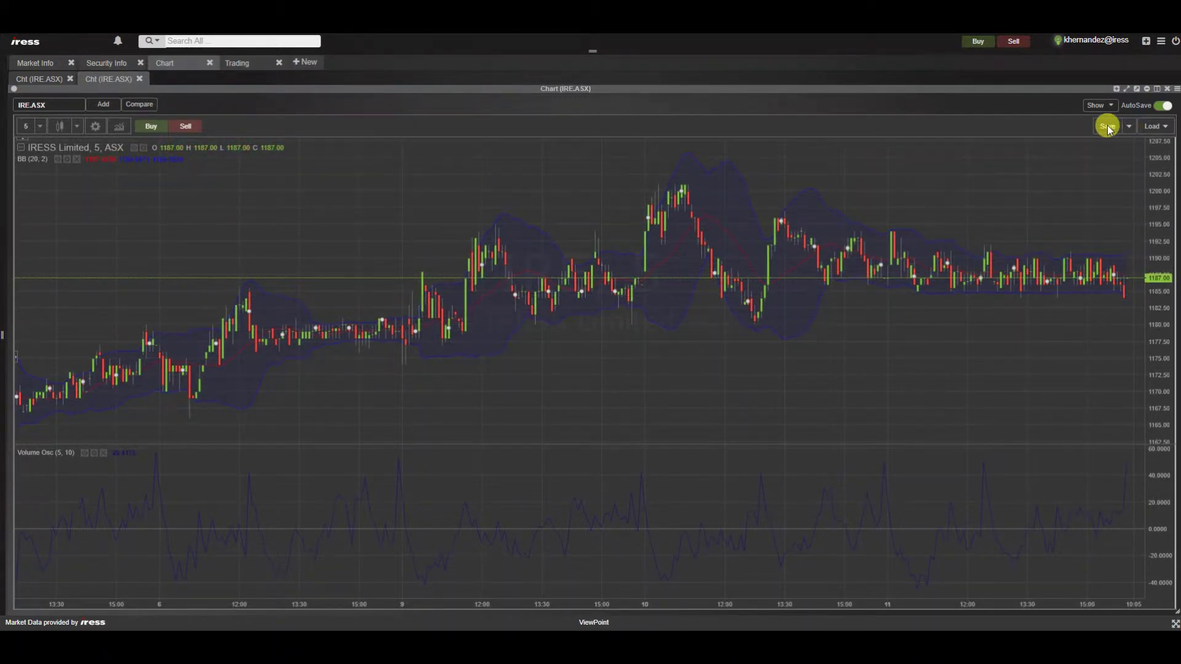
Step: Save the chart layout under the name IRESS and load it back from the saved layouts
{"action": "left_click", "coordinate": [1129, 126]}
{"action": "left_click", "coordinate": [1109, 144]}
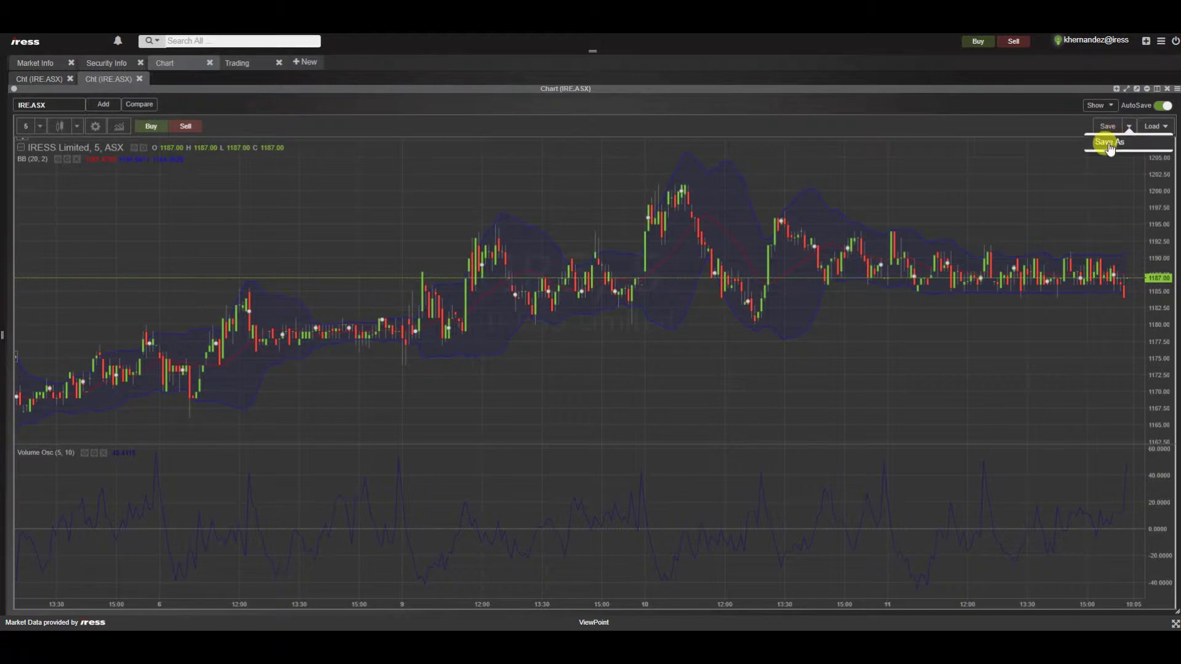
{"action": "type", "text": "I"}
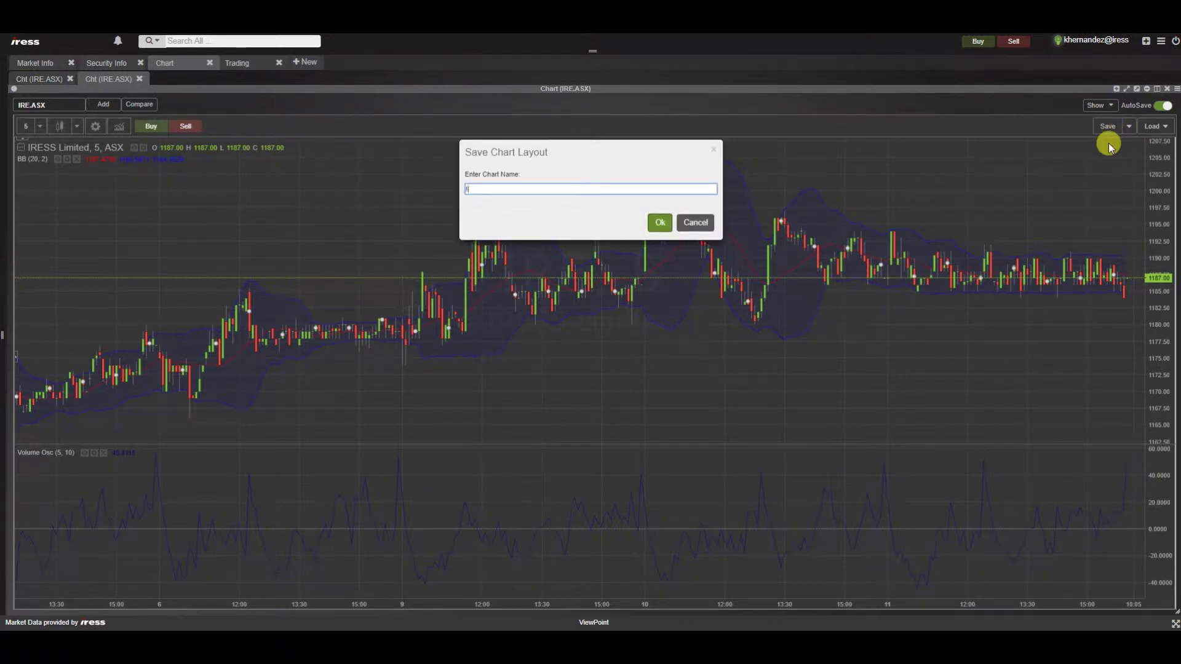
{"action": "type", "text": "RESS"}
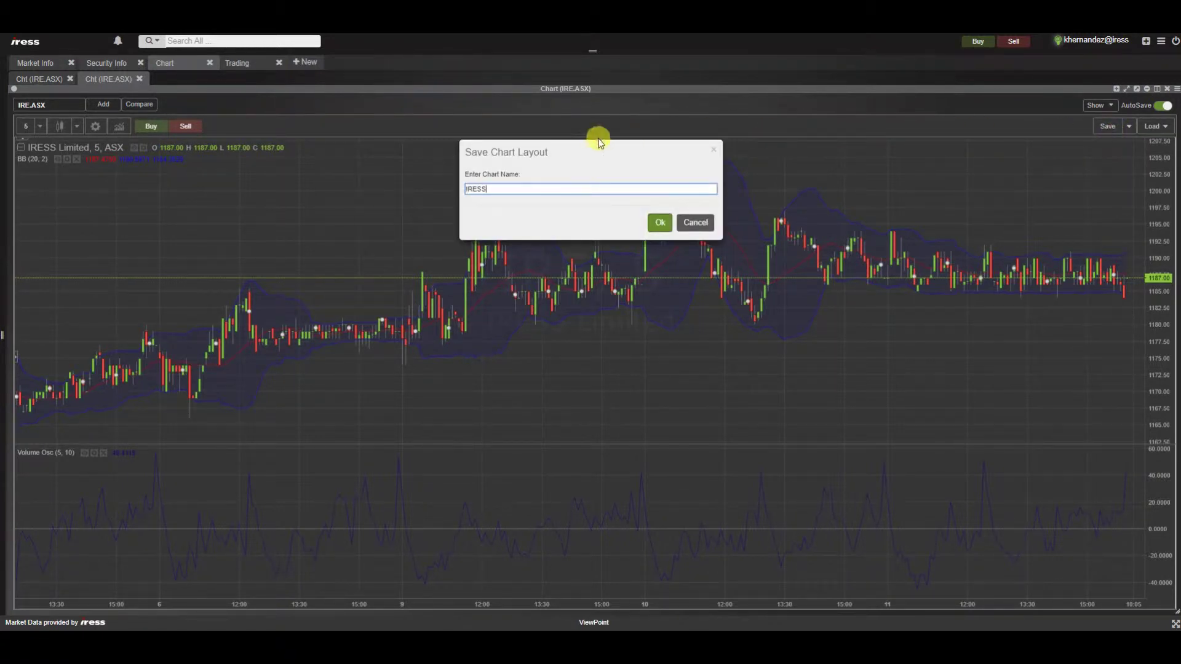
{"action": "left_click", "coordinate": [660, 223]}
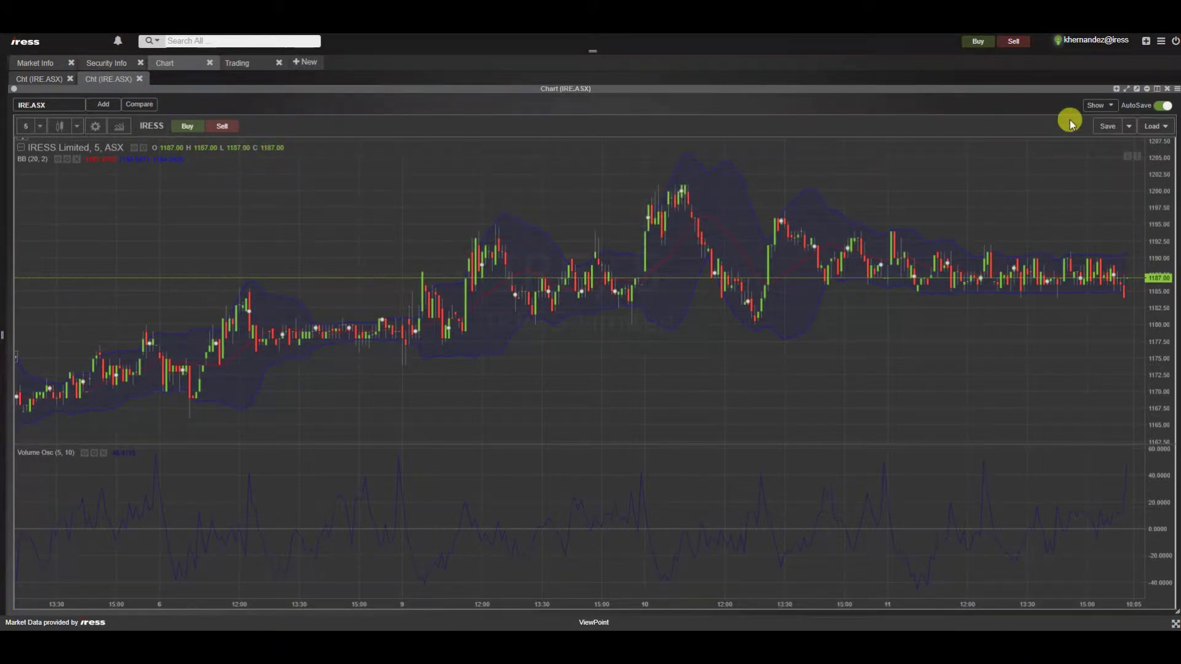
{"action": "left_click", "coordinate": [1167, 128]}
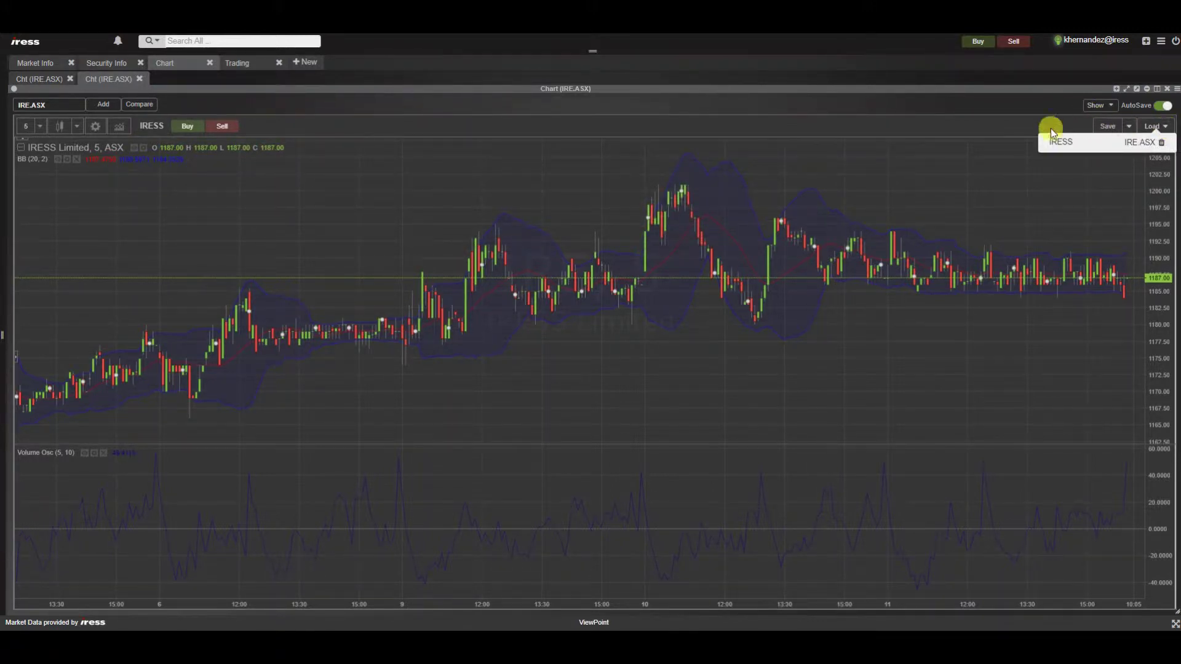
{"action": "left_click", "coordinate": [1060, 145]}
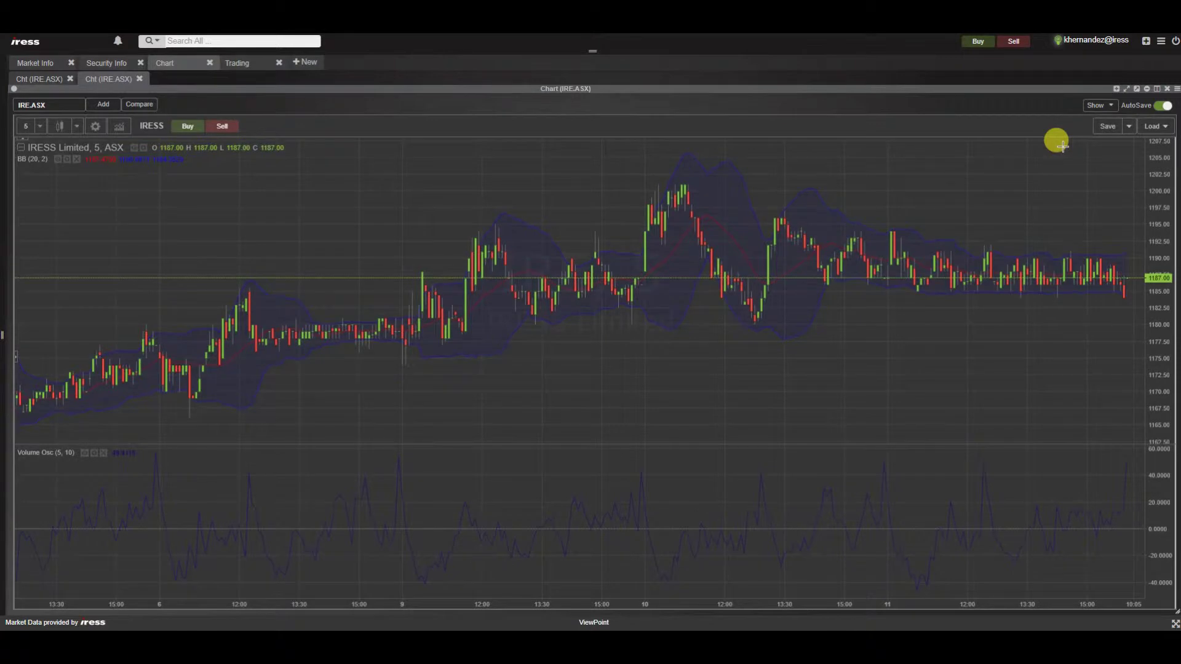
Step: Save the chart layout under the new name IRESS_2 and load it from the saved layouts
{"action": "left_click", "coordinate": [1127, 128]}
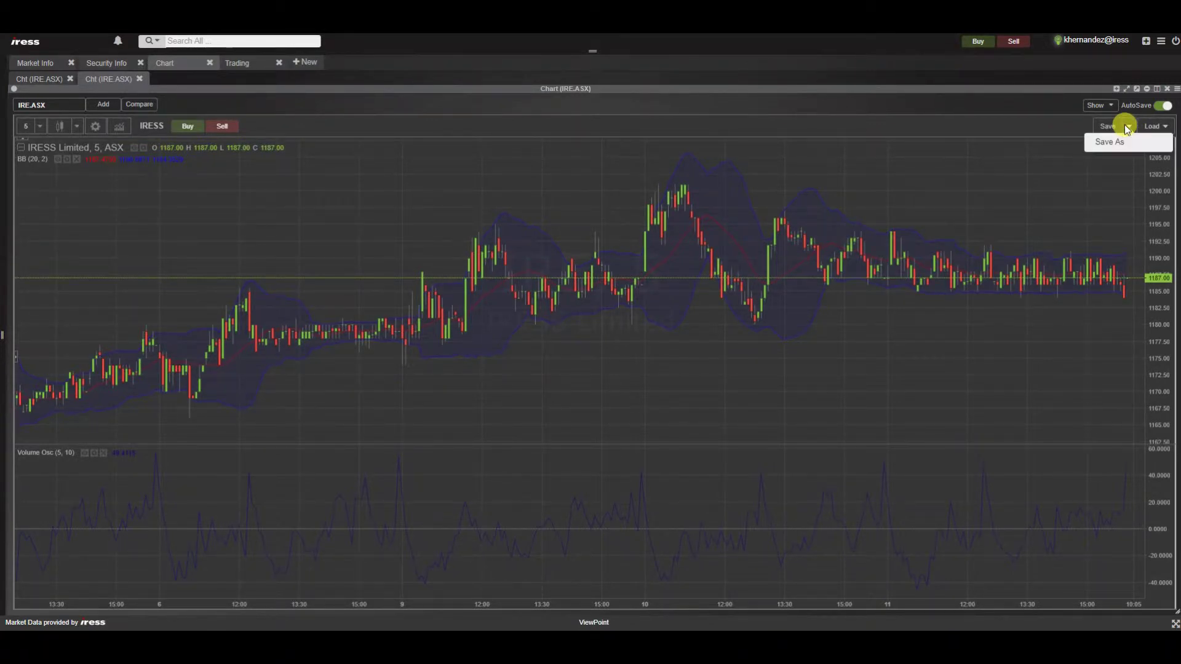
{"action": "left_click", "coordinate": [1108, 146]}
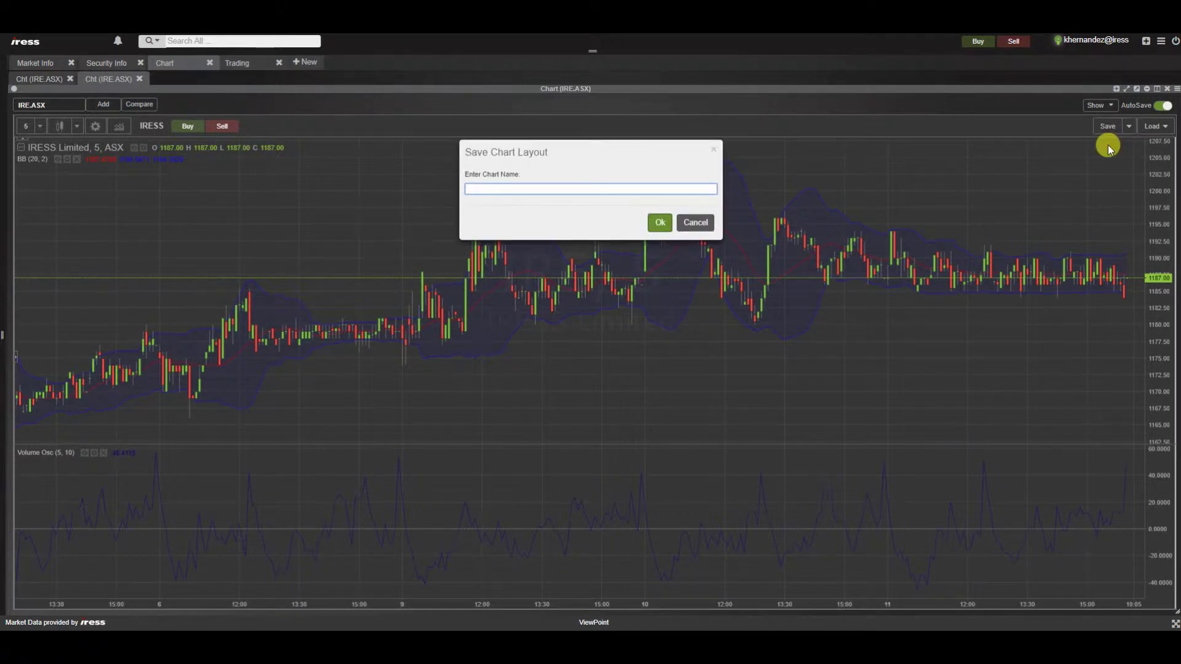
{"action": "type", "text": "IRESS_2"}
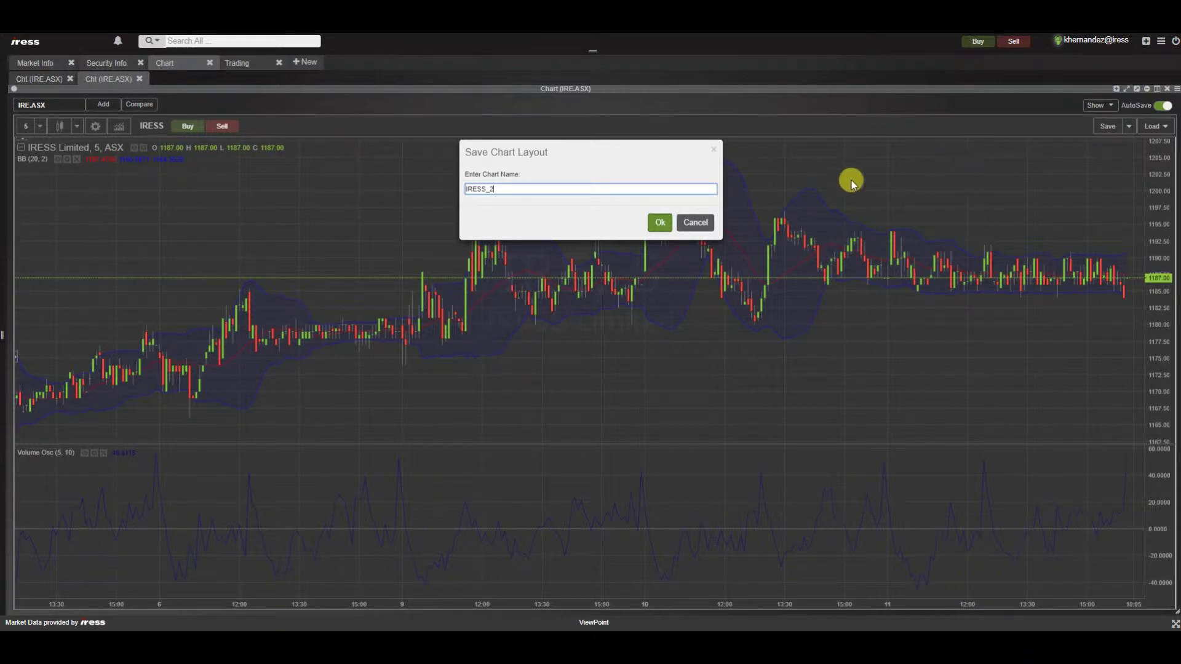
{"action": "left_click", "coordinate": [656, 221]}
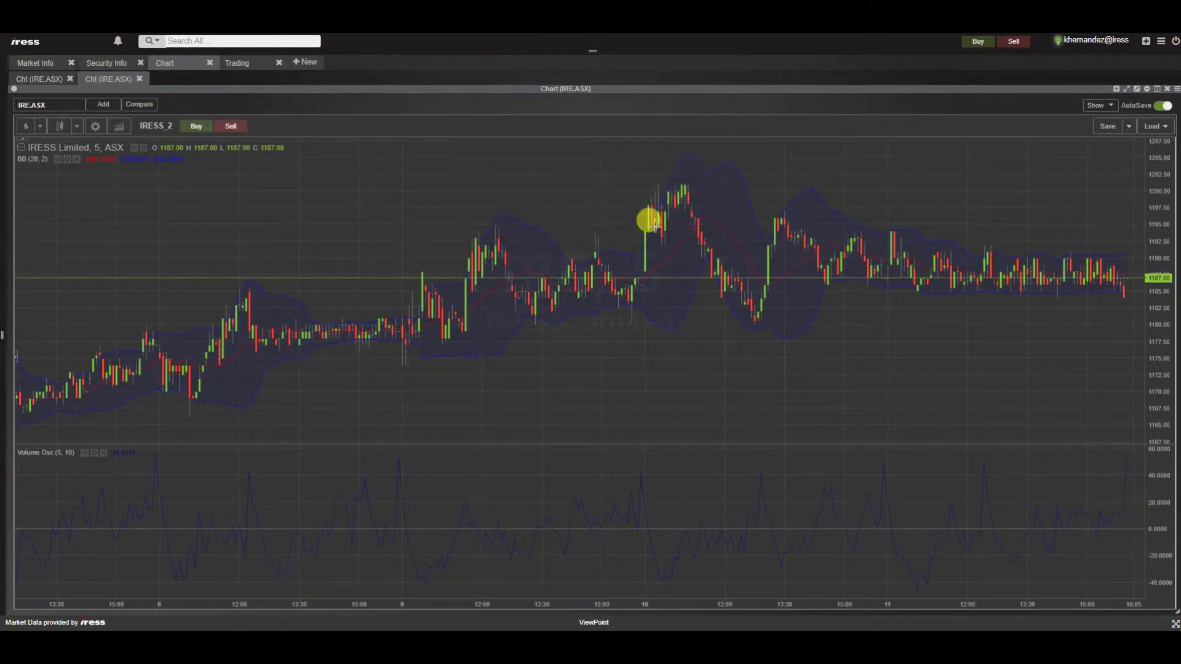
{"action": "left_click", "coordinate": [1160, 126]}
{"action": "left_click", "coordinate": [1095, 158]}
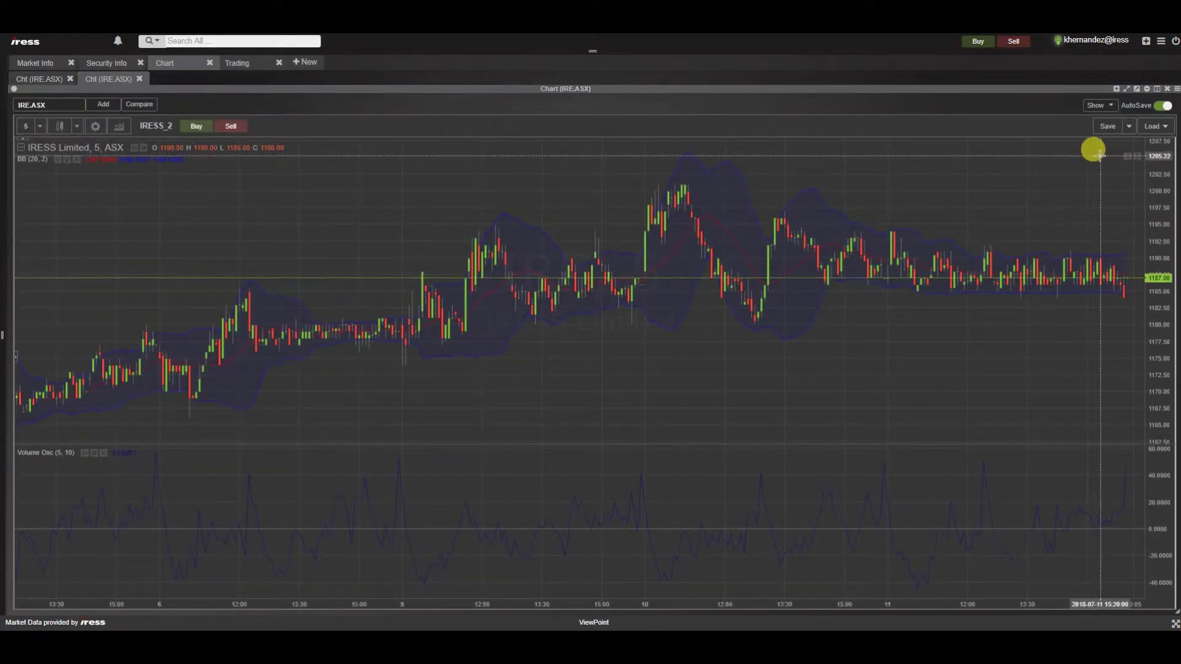
{"action": "left_click", "coordinate": [1128, 128]}
{"action": "left_click", "coordinate": [1128, 127]}
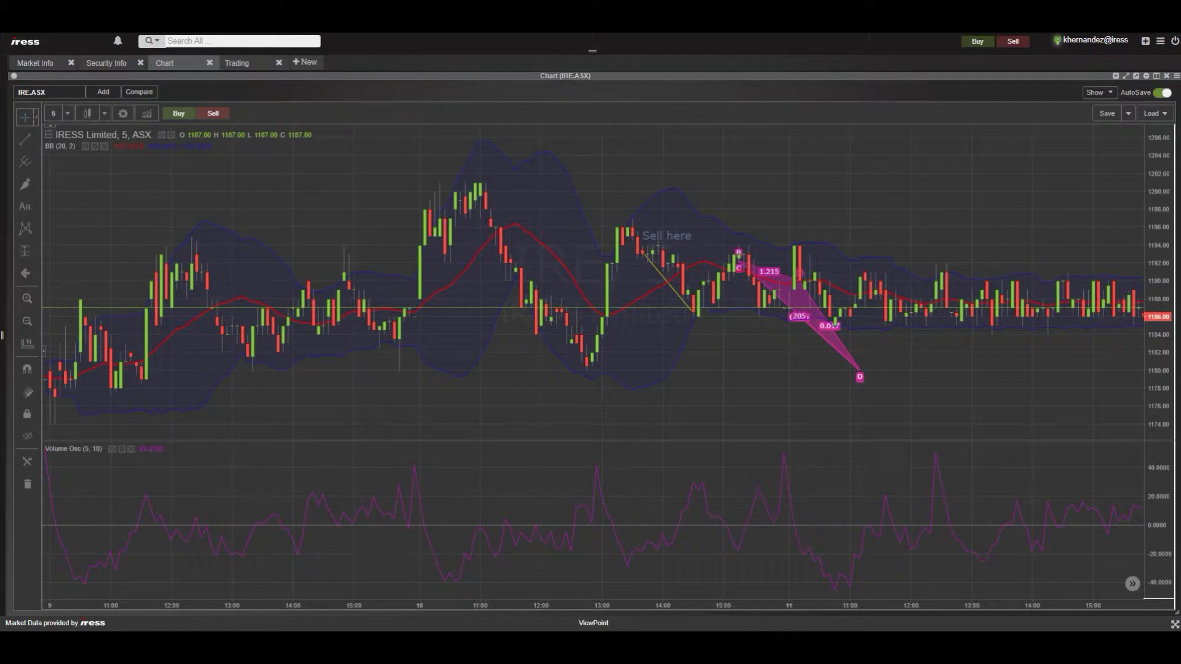
Step: Open the IRE.ASX chart in an enlarged floating window and capture a screenshot of it
{"action": "left_click", "coordinate": [1126, 77]}
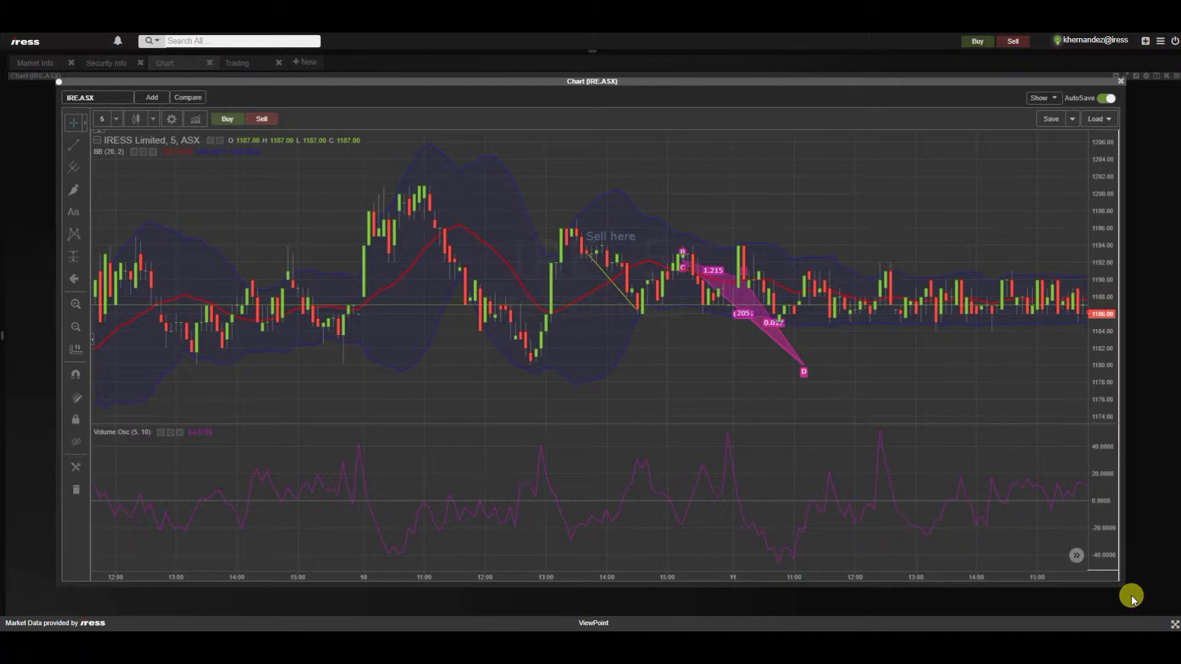
{"action": "key", "text": "alt+Print"}
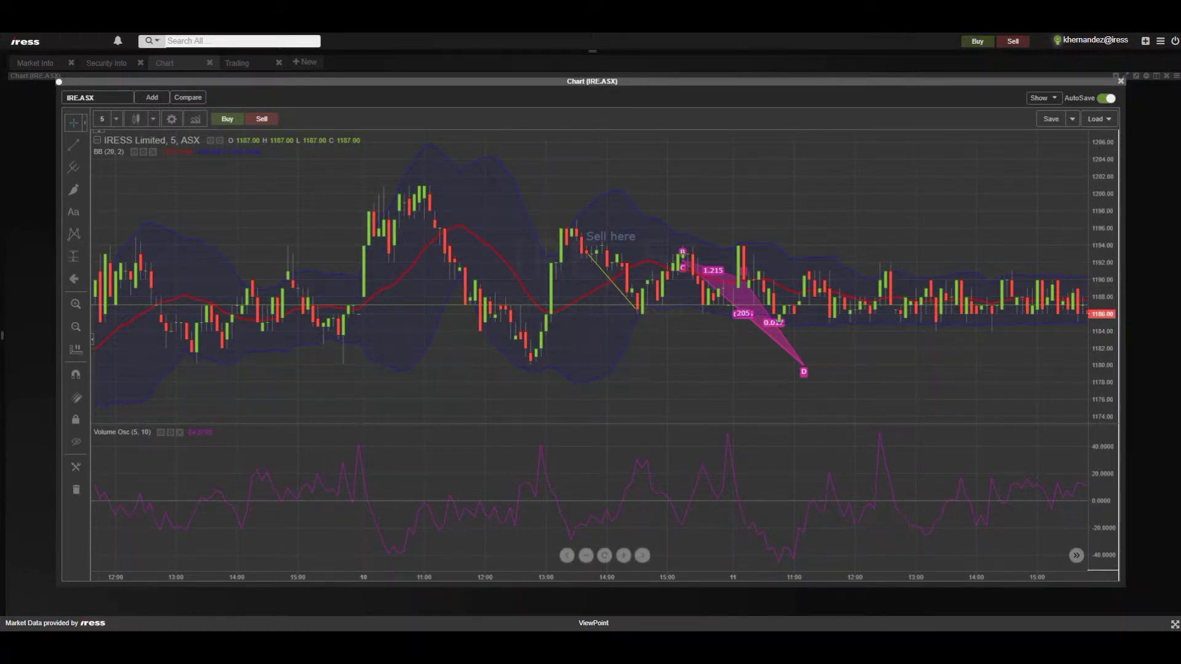
Step: Switch to Word, paste the chart screenshot into the blank document and call up printing for it
{"action": "key", "text": "alt+Tab"}
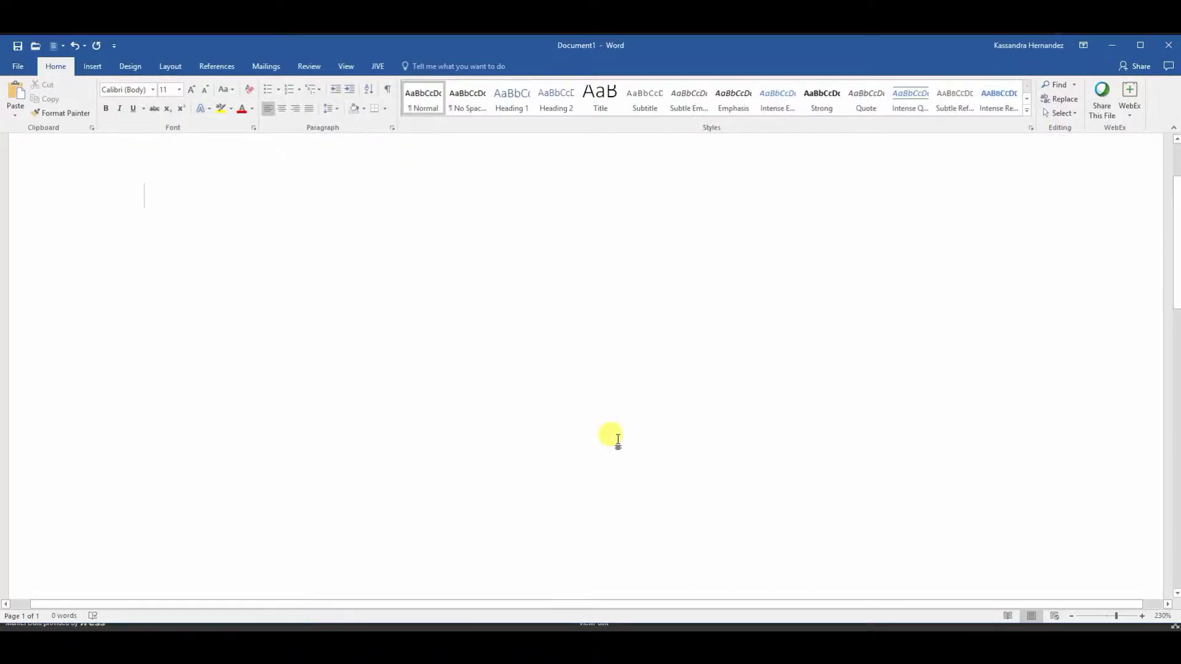
{"action": "right_click", "coordinate": [418, 243]}
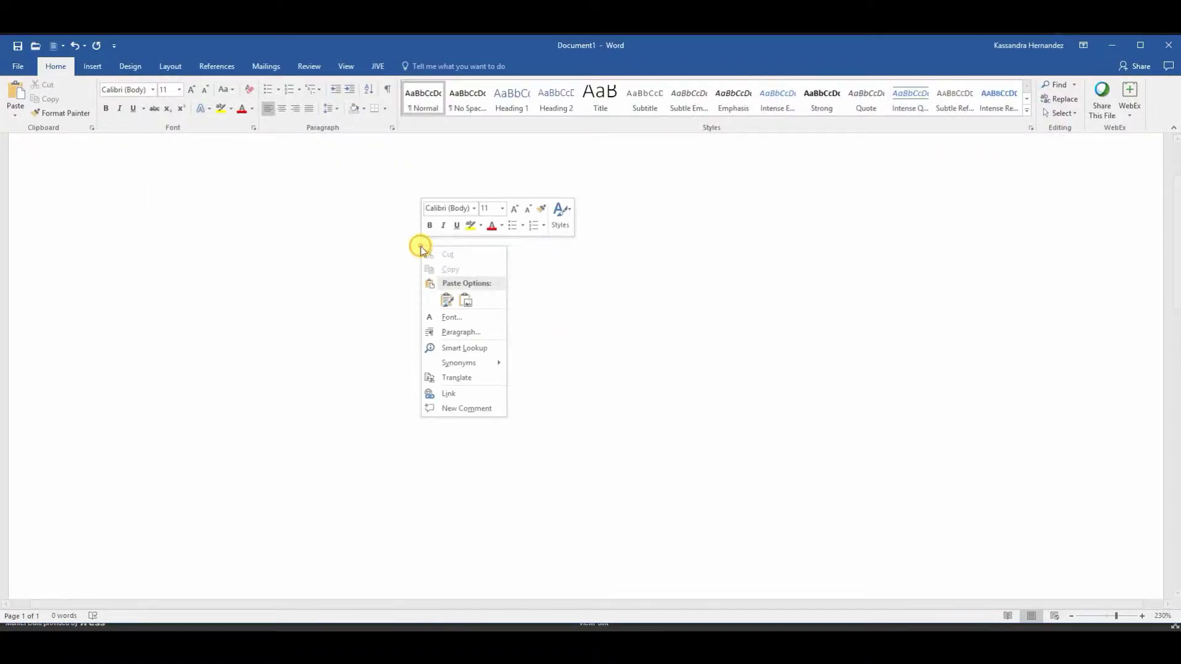
{"action": "left_click", "coordinate": [447, 299]}
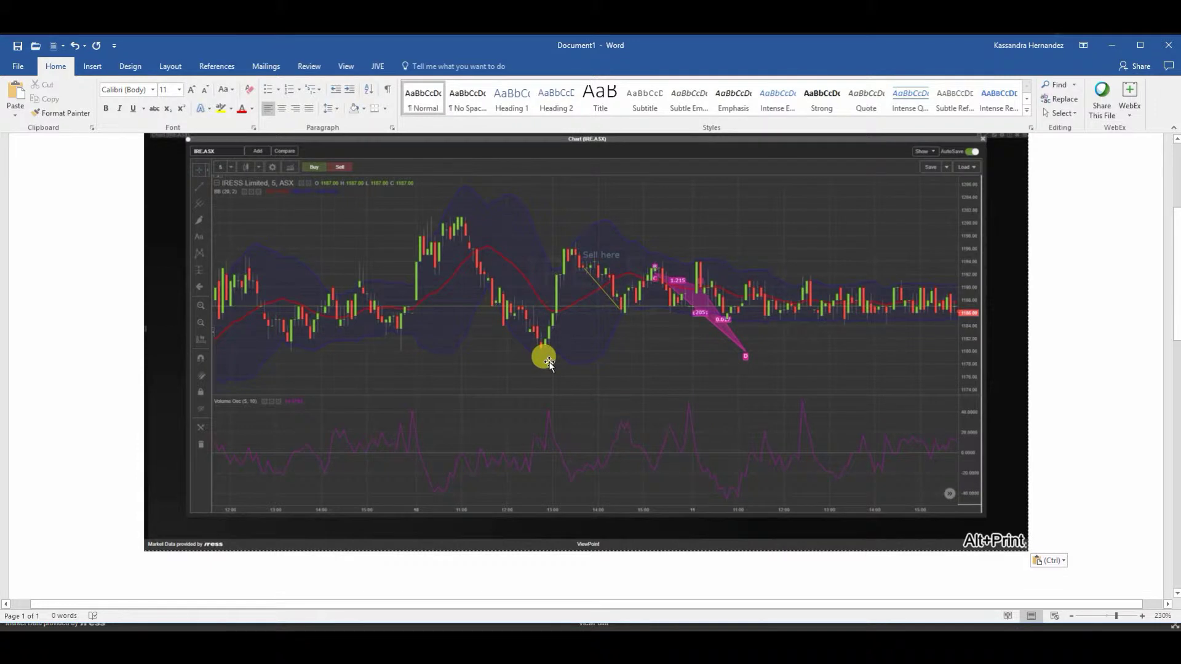
{"action": "key", "text": "ctrl+p"}
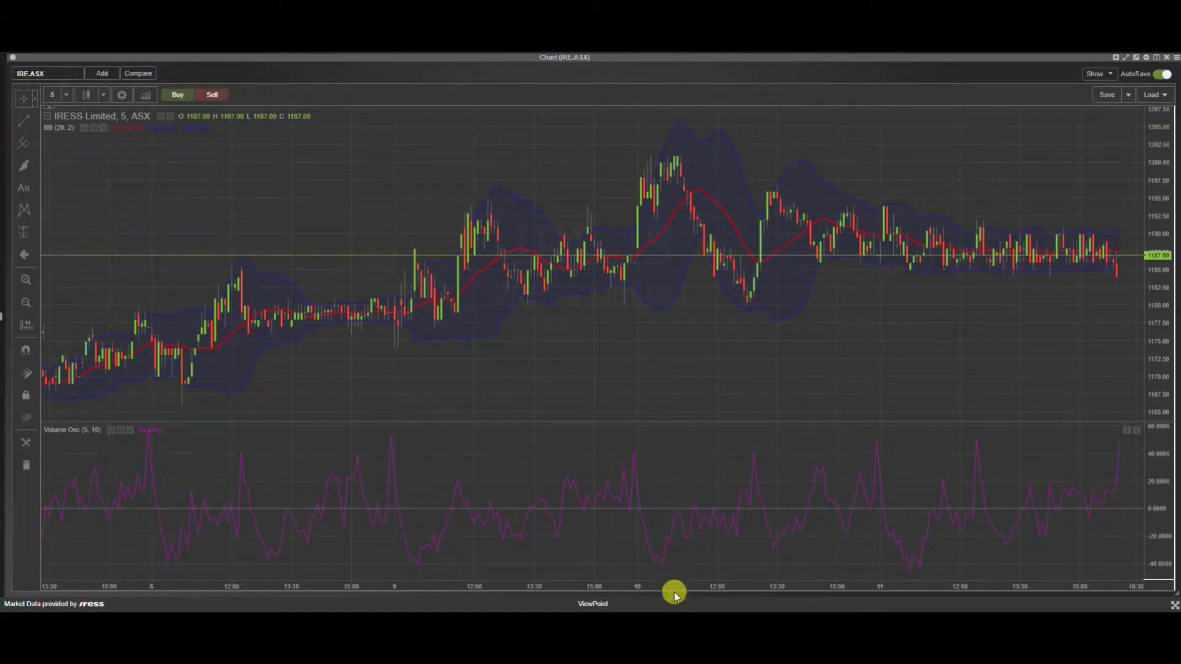
Step: Move the IRE.ASX chart back and forward in time, and zoom it out and back in with the on-chart controls
{"action": "mouse_move", "coordinate": [601, 561]}
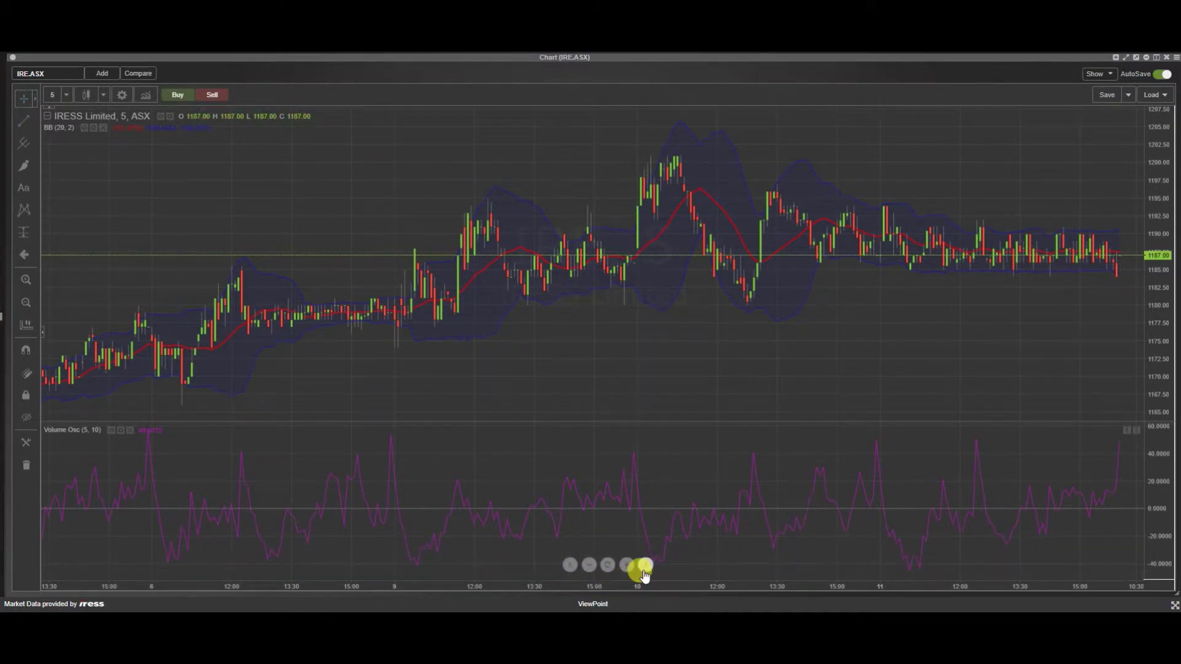
{"action": "left_click", "coordinate": [570, 570]}
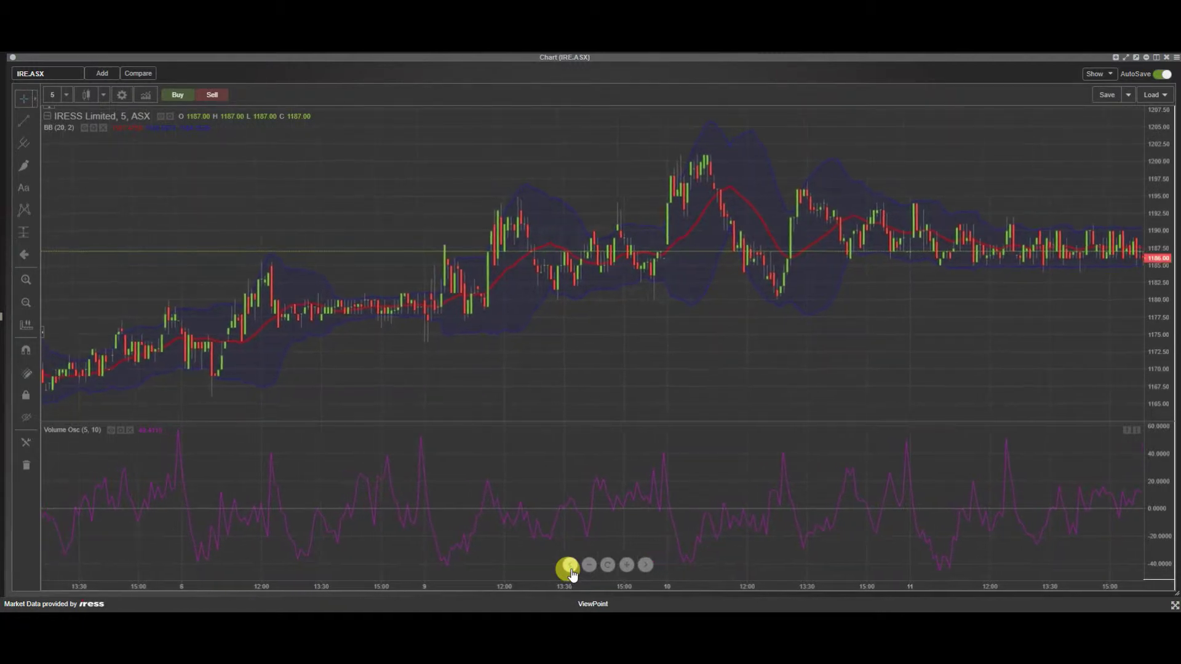
{"action": "left_click", "coordinate": [646, 566]}
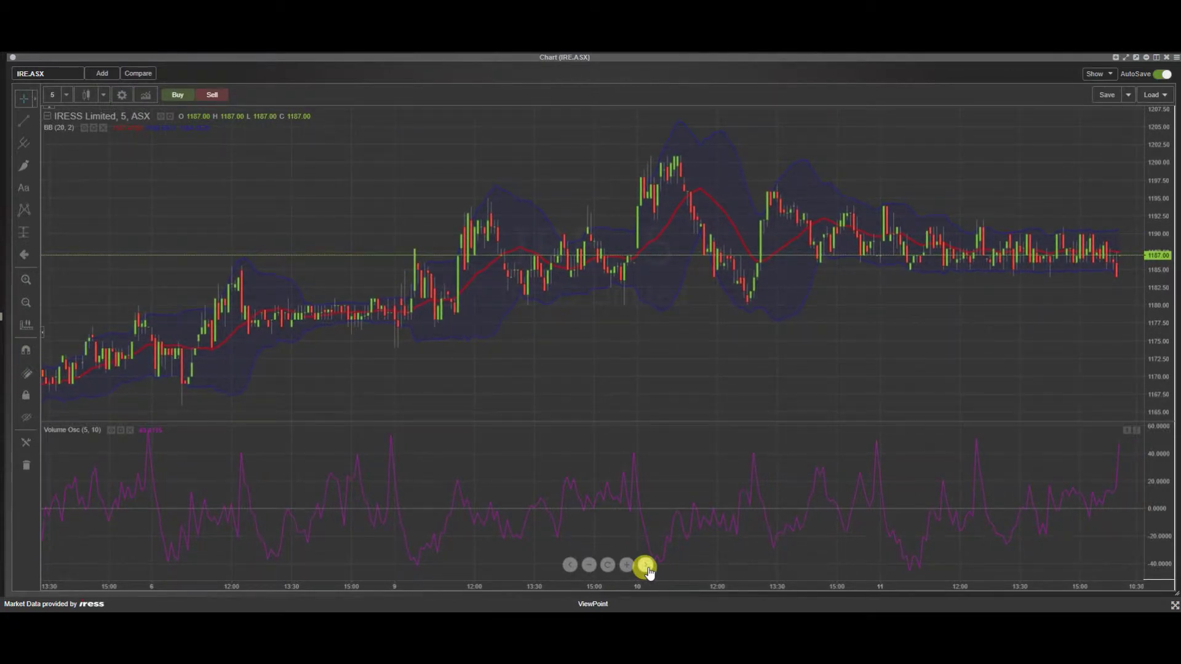
{"action": "left_click", "coordinate": [588, 565]}
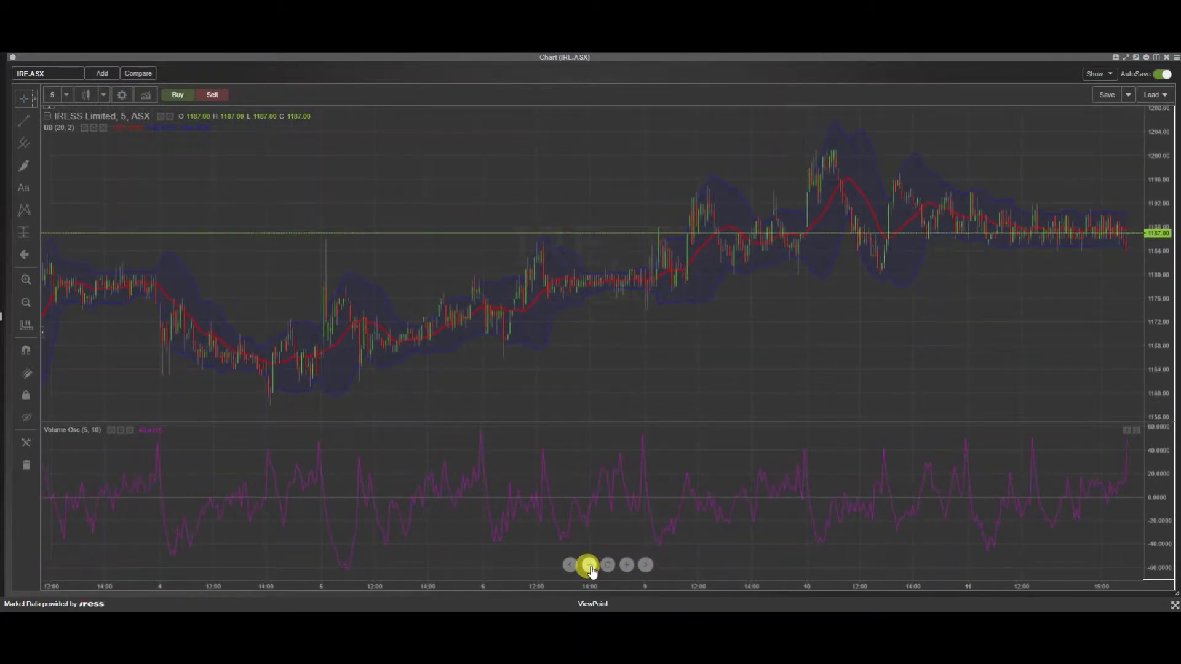
{"action": "left_click", "coordinate": [590, 566]}
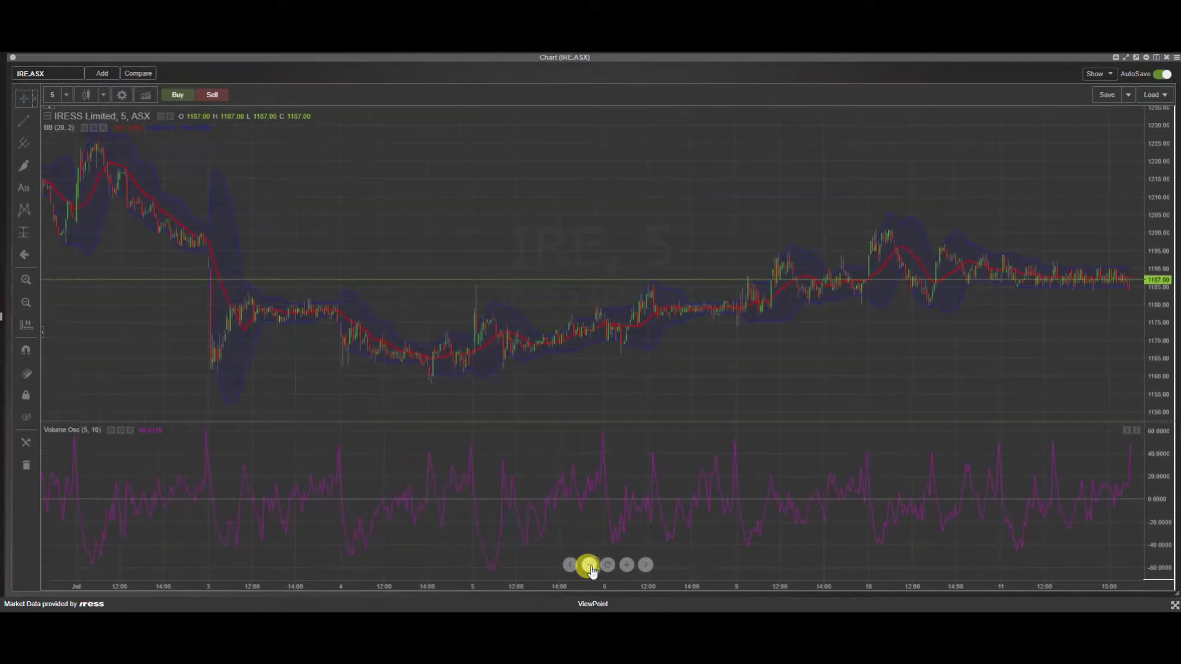
{"action": "left_click", "coordinate": [626, 565]}
{"action": "left_click", "coordinate": [626, 566]}
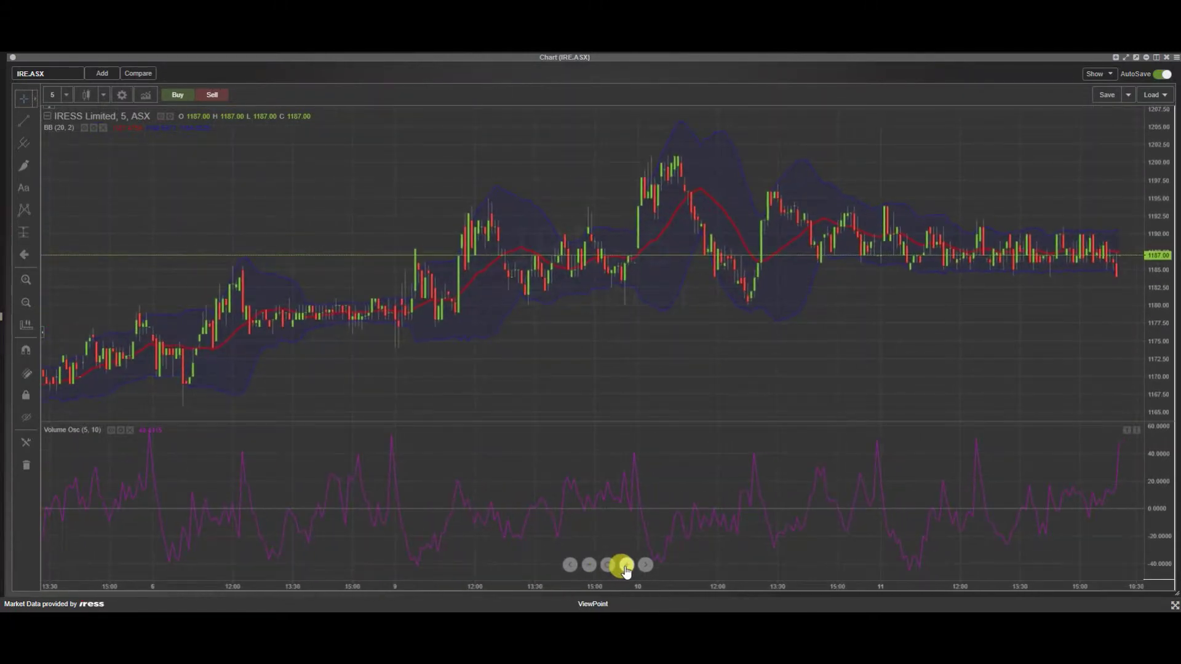
{"action": "left_click", "coordinate": [626, 565]}
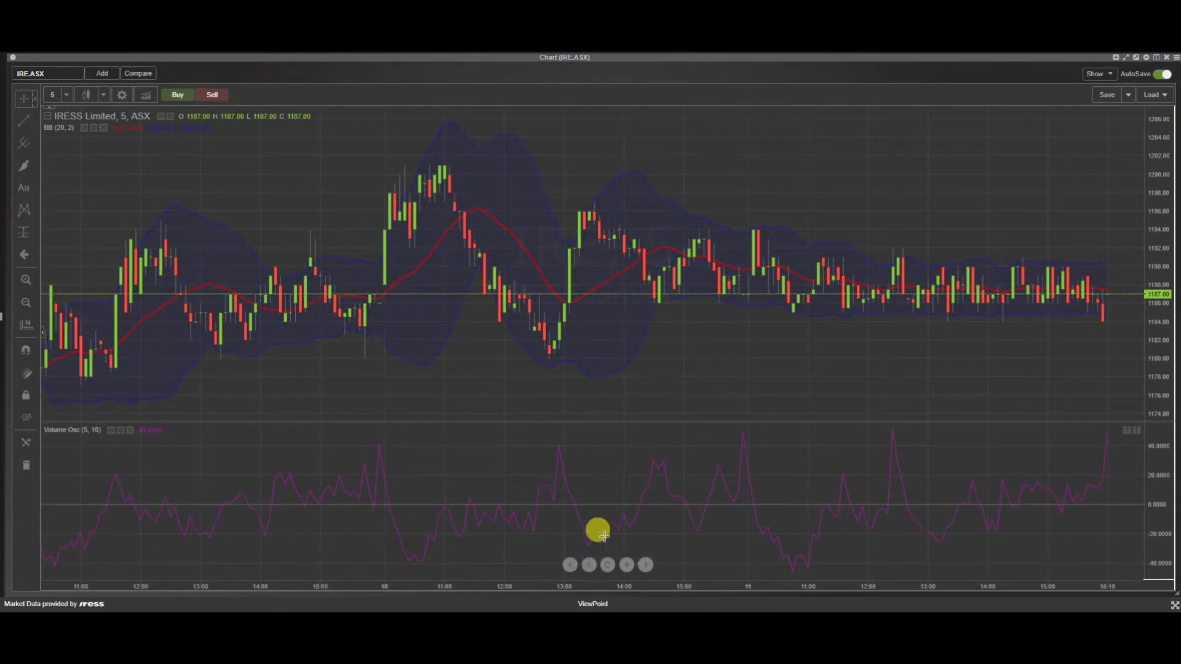
Step: Zoom in on the chart's latest bars and back out, and reset the chart to its default view
{"action": "scroll", "coordinate": [626, 476], "scroll_direction": "up", "scroll_amount": 2}
{"action": "scroll", "coordinate": [623, 474], "scroll_direction": "up", "scroll_amount": 1}
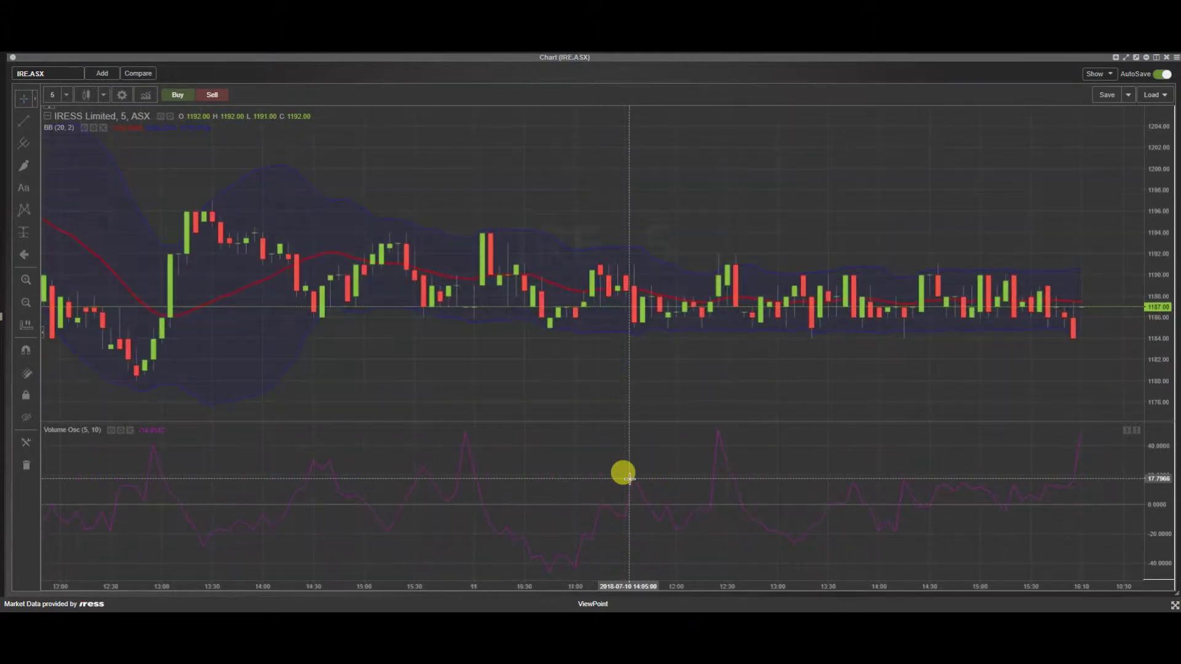
{"action": "scroll", "coordinate": [623, 474], "scroll_direction": "up", "scroll_amount": 1}
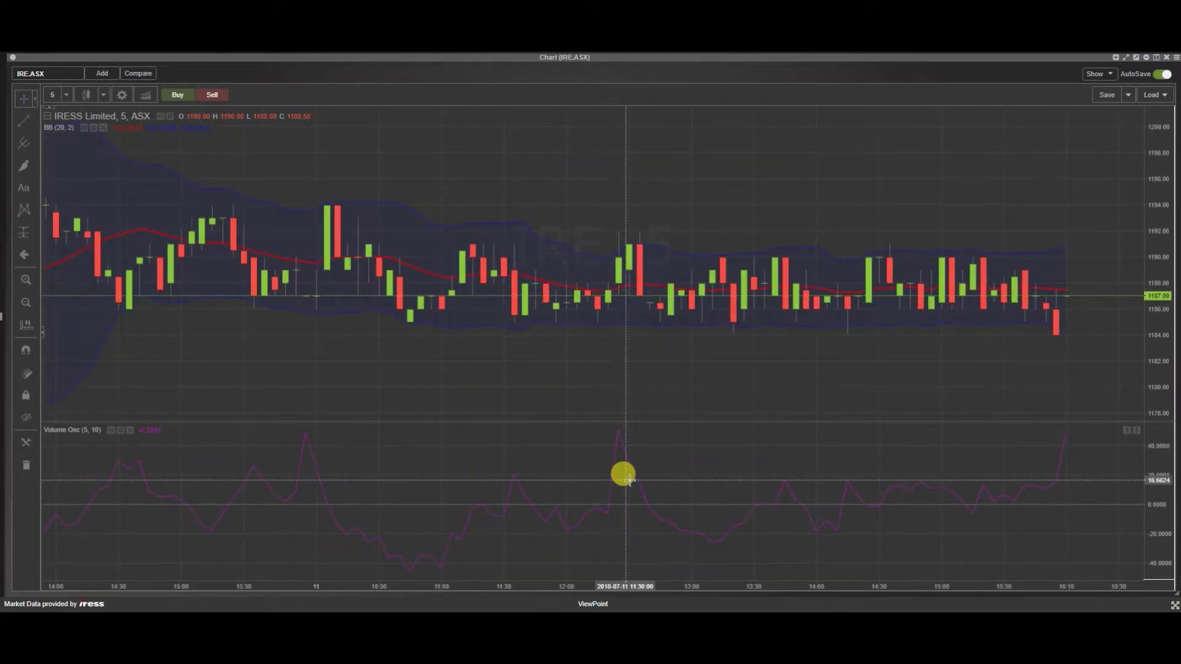
{"action": "scroll", "coordinate": [623, 474], "scroll_direction": "down", "scroll_amount": 3}
{"action": "mouse_move", "coordinate": [607, 541]}
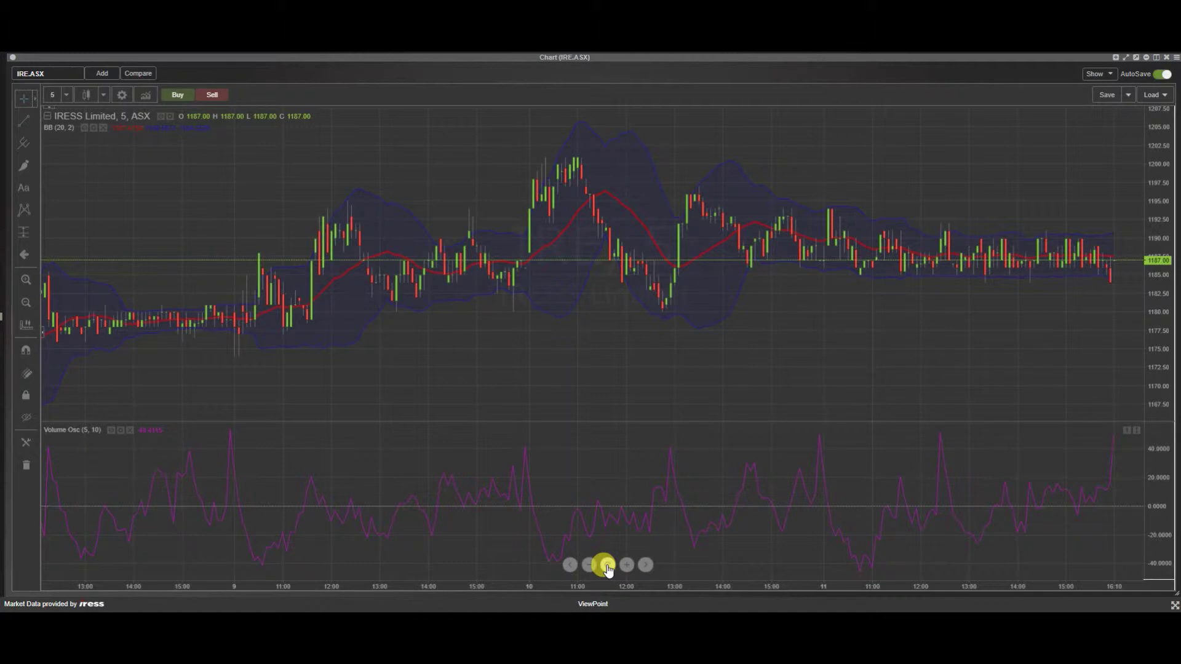
{"action": "left_click", "coordinate": [606, 565]}
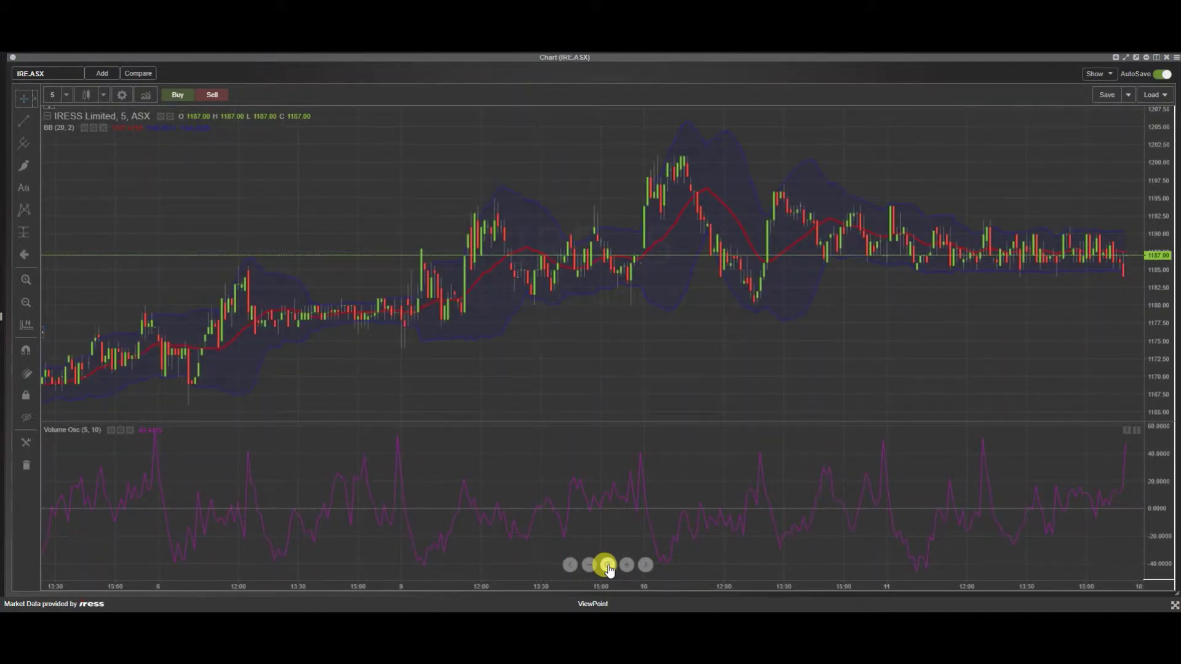
{"action": "left_click", "coordinate": [606, 565]}
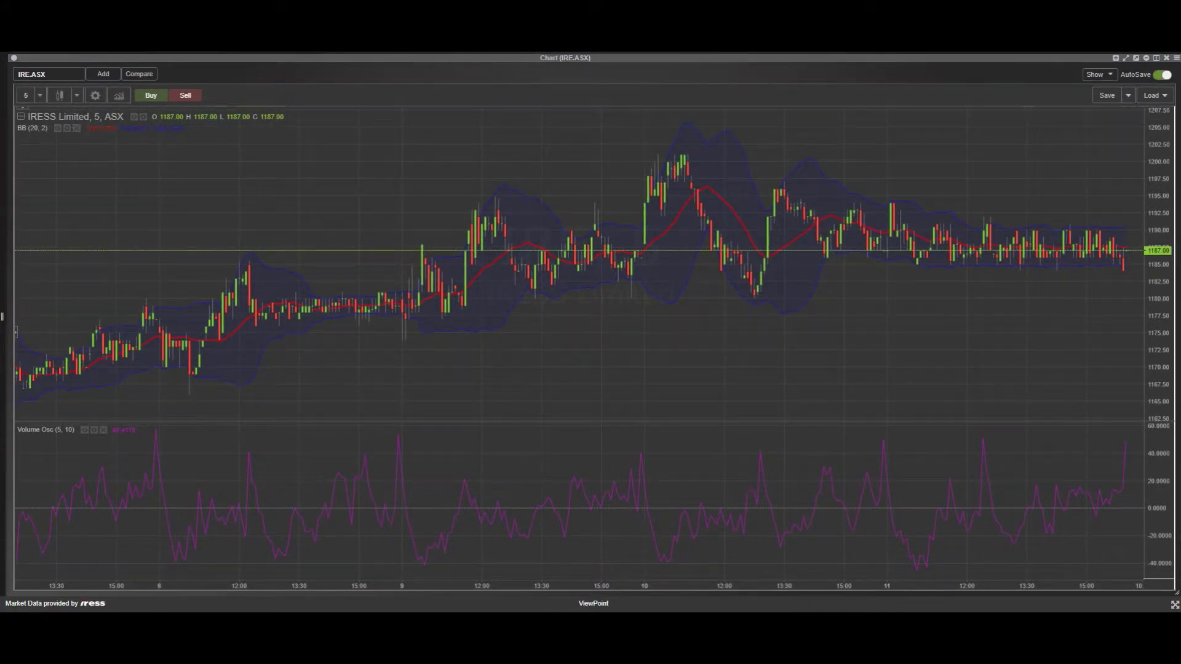
Step: Show the chart's drawings toolbar, hide it once and show it again
{"action": "left_click", "coordinate": [16, 337]}
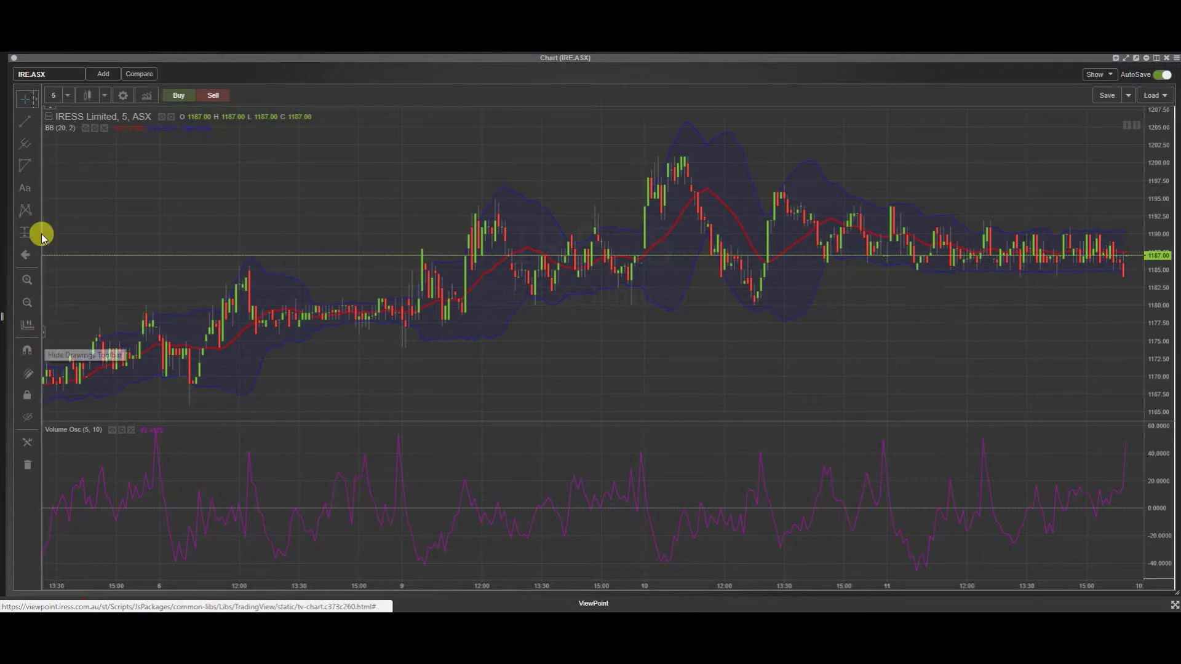
{"action": "left_click", "coordinate": [44, 332]}
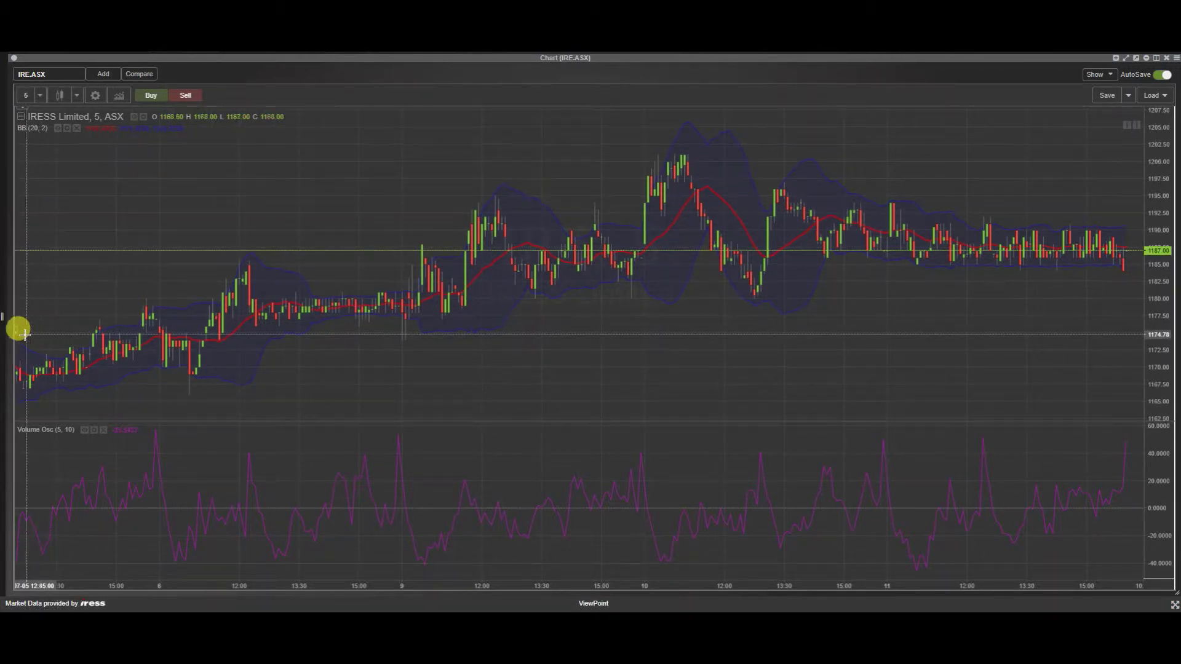
{"action": "left_click", "coordinate": [16, 337]}
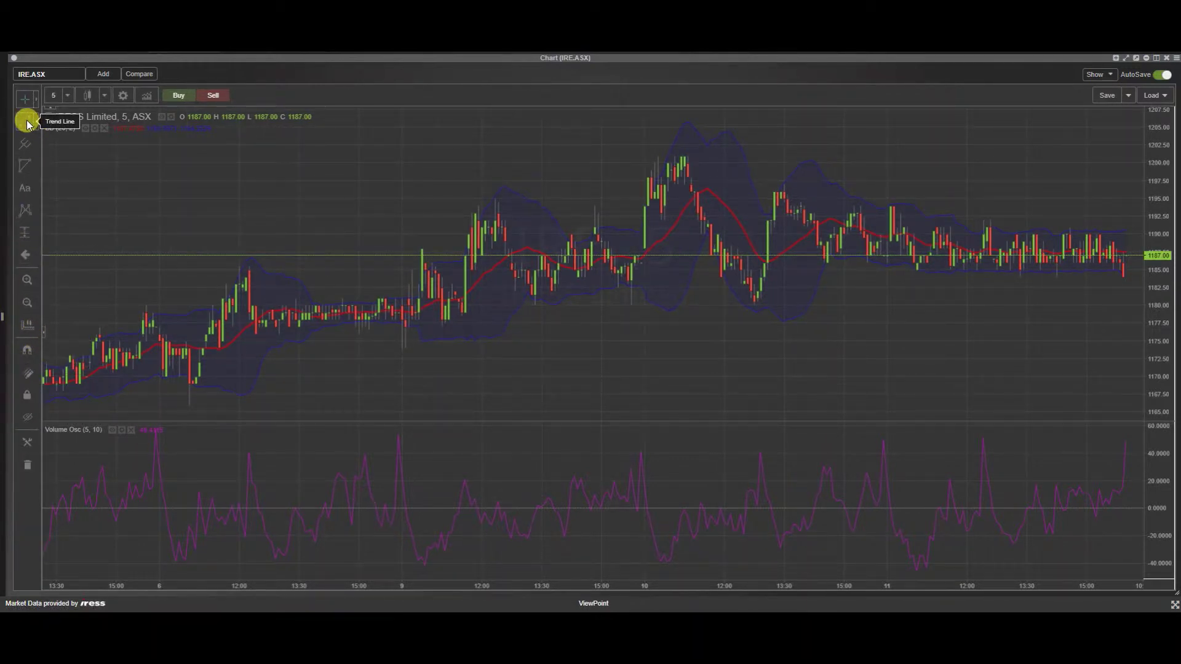
Step: Draw a triangle over the 9 July prices from about 10:25 to 15:25, with its apex near 13:05 at about 1192.81
{"action": "left_click", "coordinate": [26, 168]}
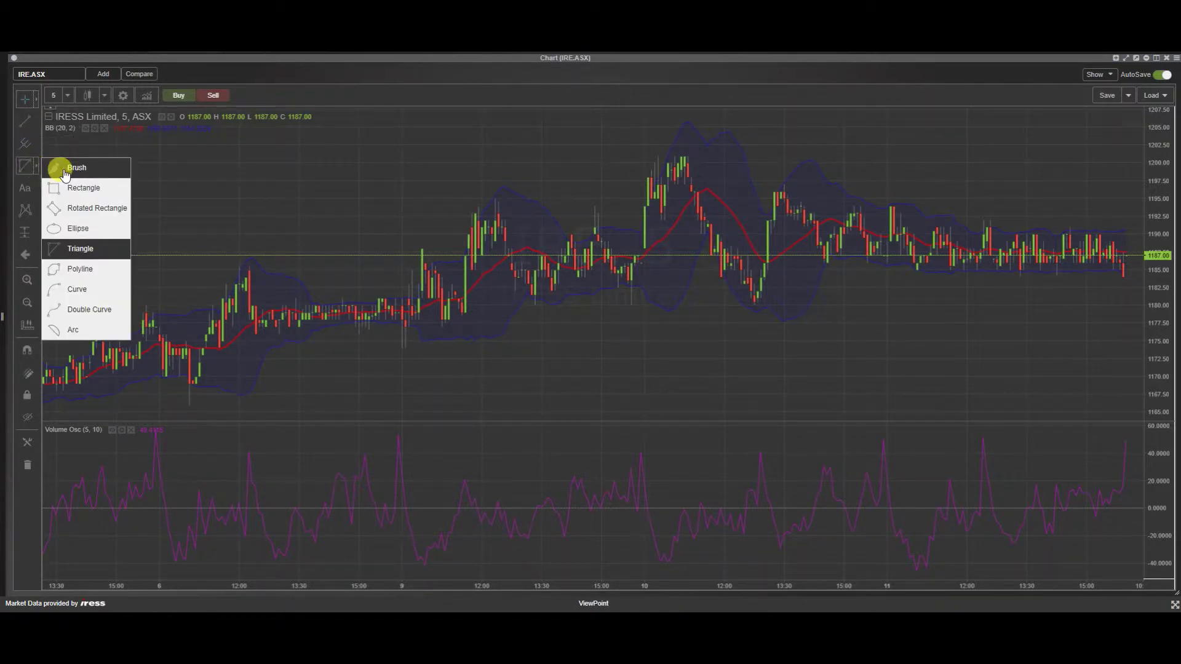
{"action": "left_click", "coordinate": [95, 253]}
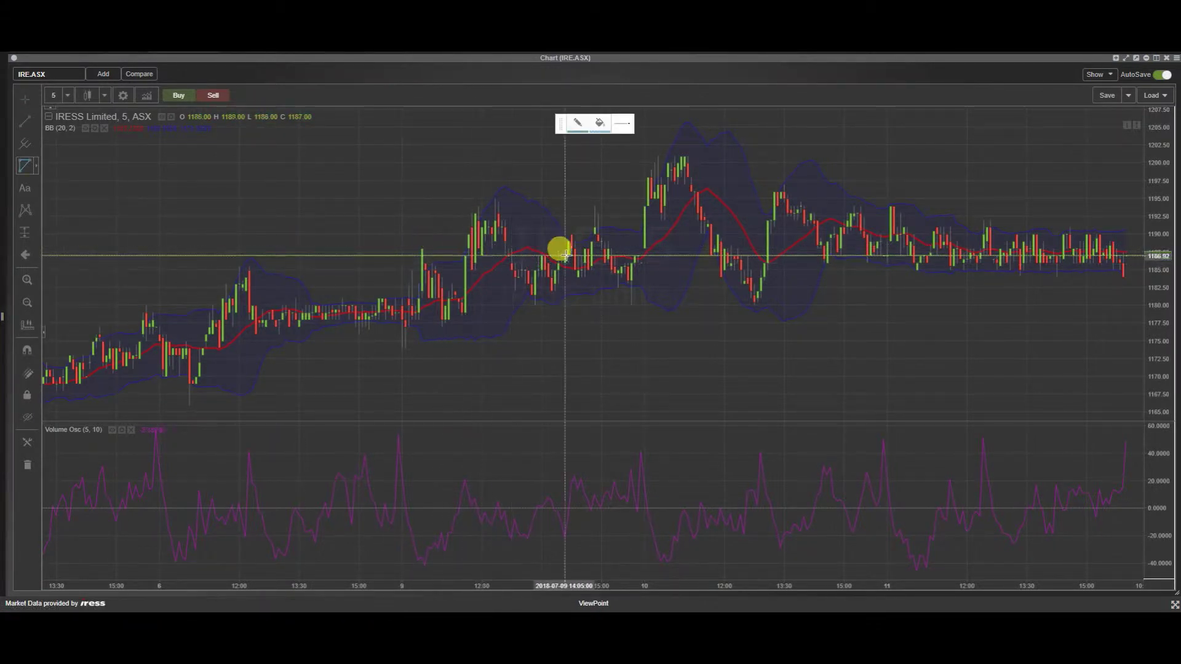
{"action": "left_click", "coordinate": [524, 213]}
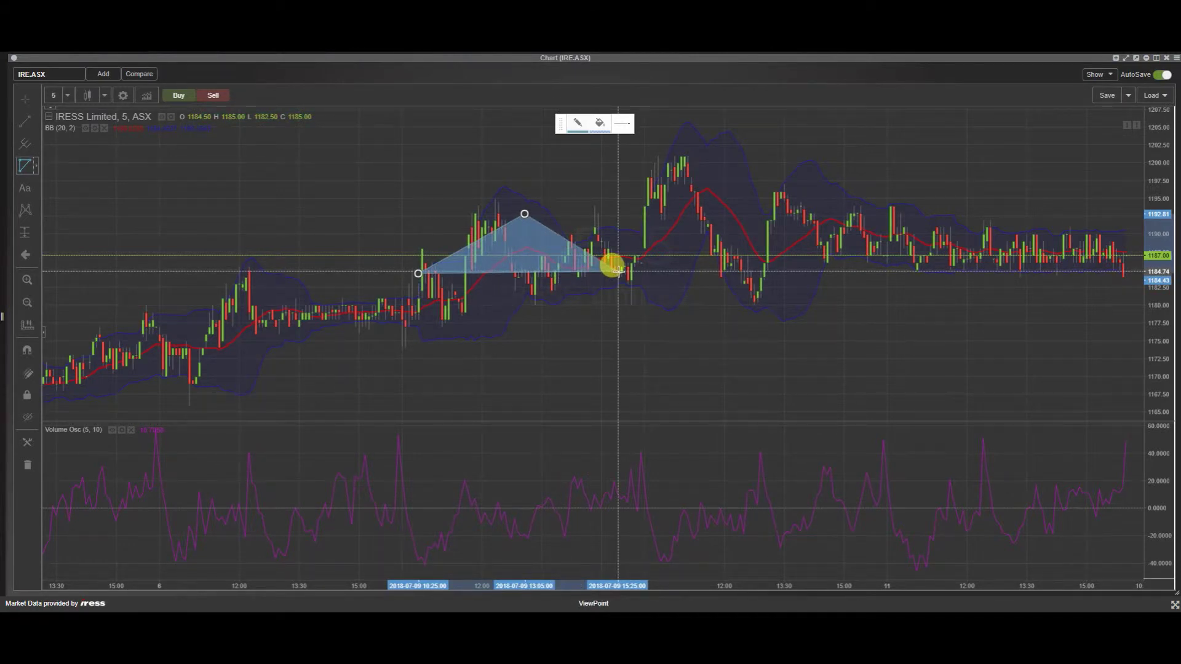
{"action": "left_click", "coordinate": [618, 270]}
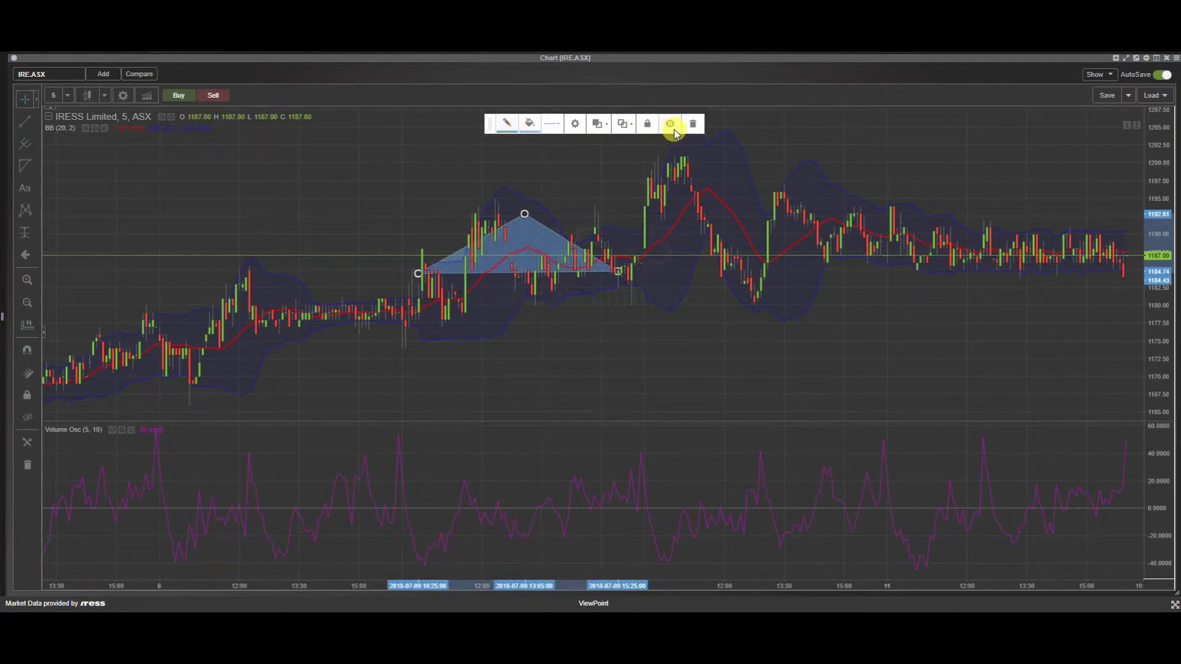
Step: Set both the border and the background fill of the triangle to orange
{"action": "left_click", "coordinate": [505, 126]}
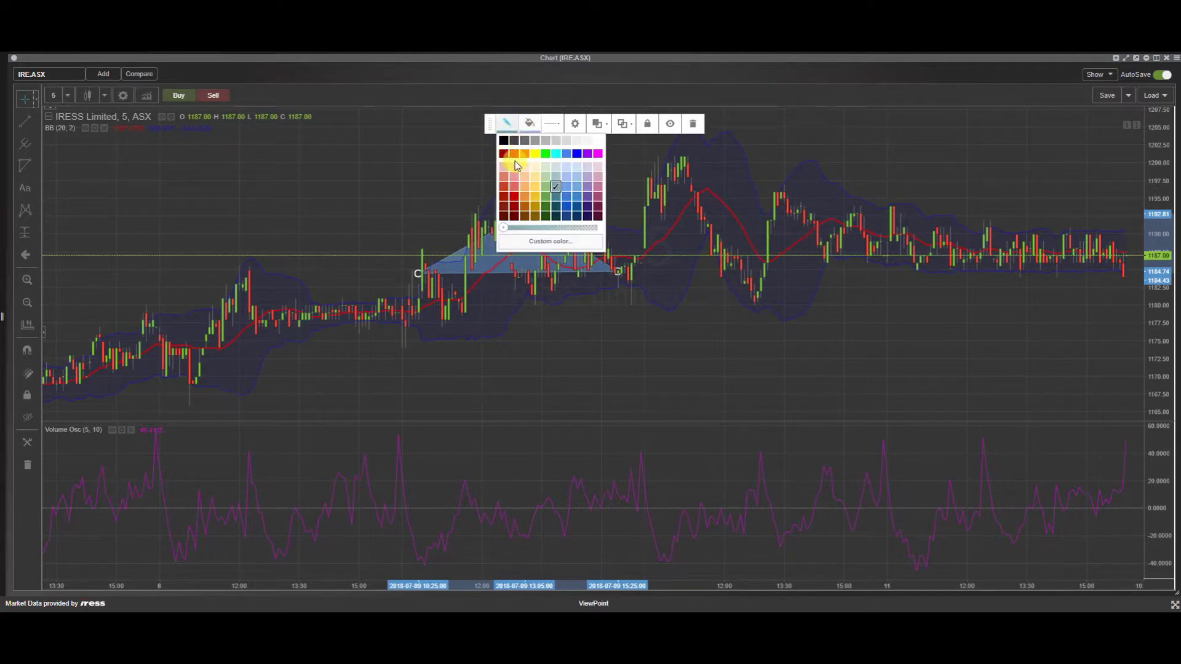
{"action": "left_click", "coordinate": [525, 153]}
{"action": "left_click", "coordinate": [528, 126]}
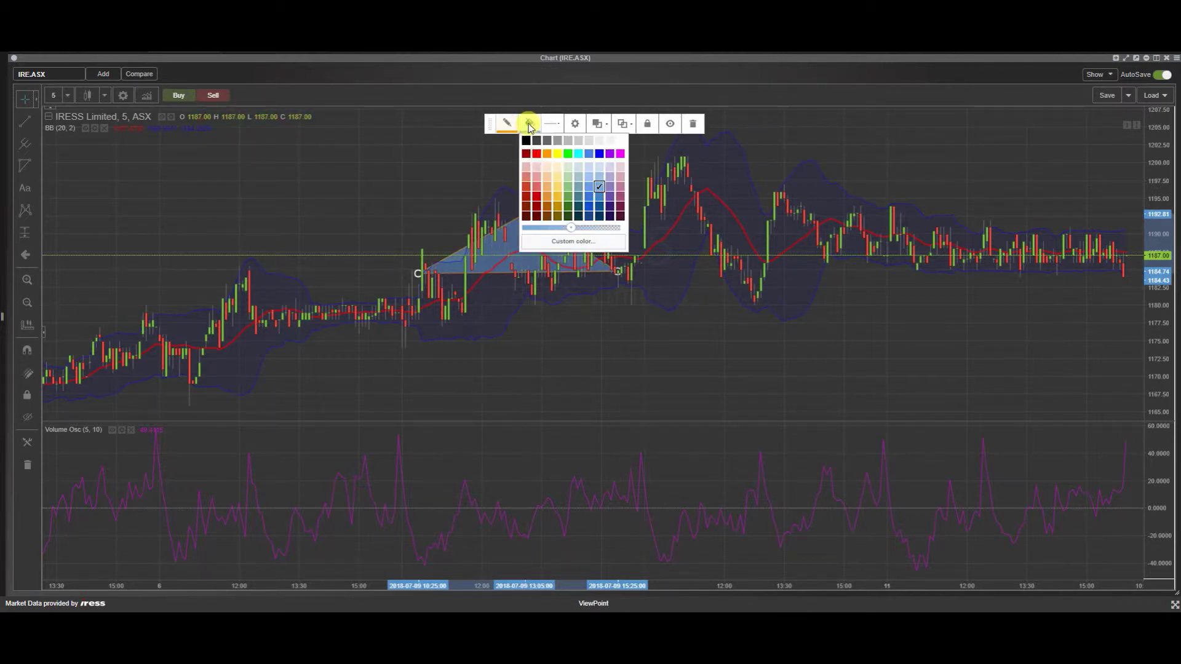
{"action": "left_click", "coordinate": [546, 155]}
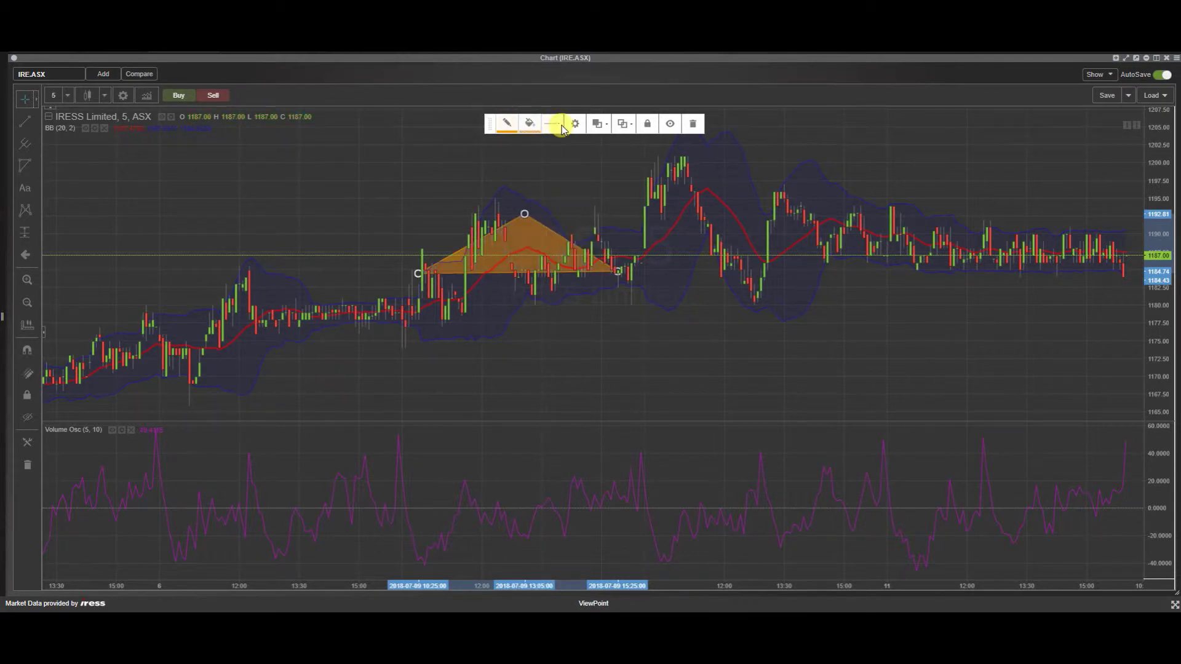
Step: Review the triangle's line thickness and style settings, and lock the triangle
{"action": "left_click", "coordinate": [558, 126]}
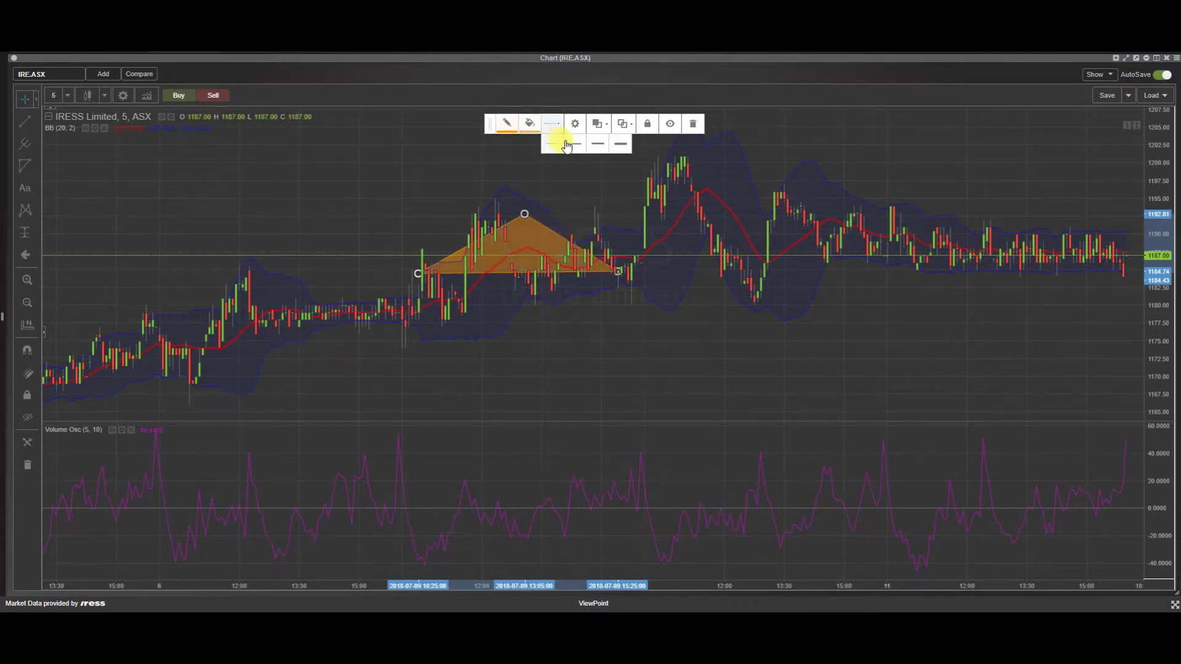
{"action": "left_click", "coordinate": [575, 123]}
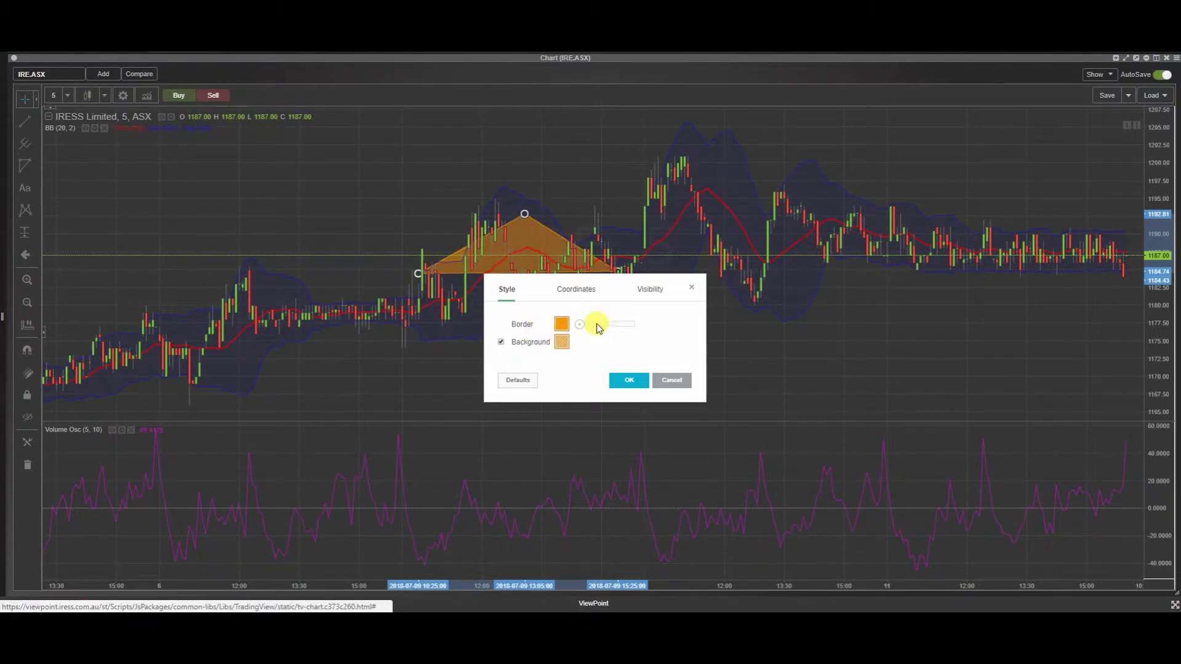
{"action": "left_click", "coordinate": [628, 380]}
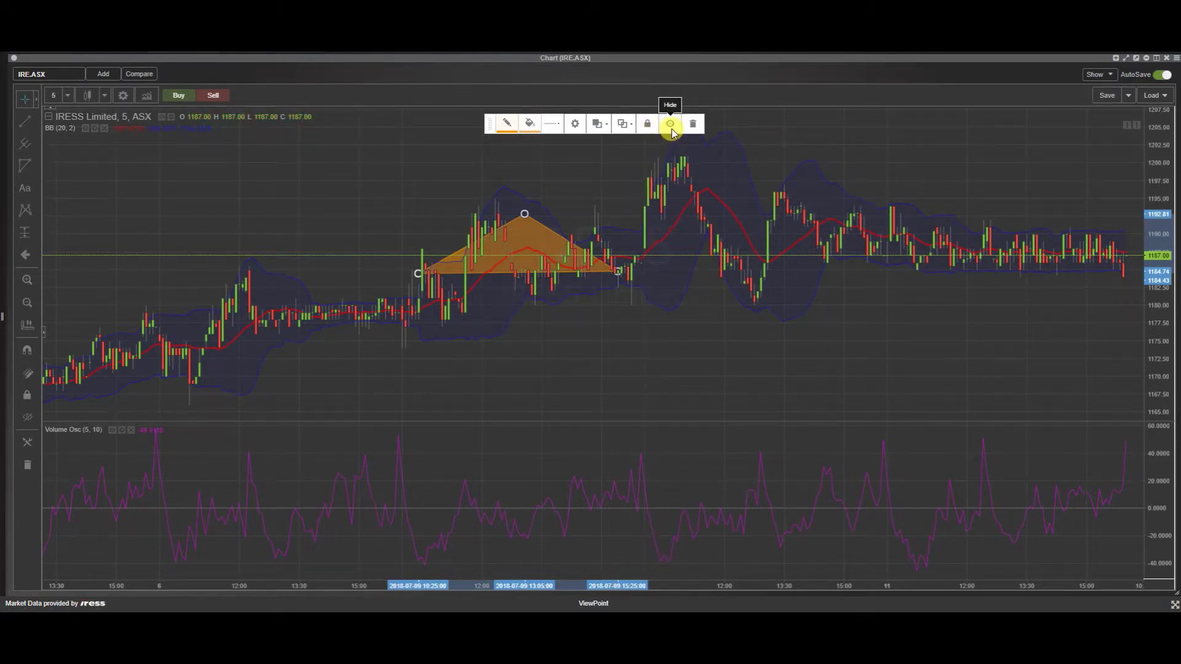
{"action": "left_click", "coordinate": [648, 128]}
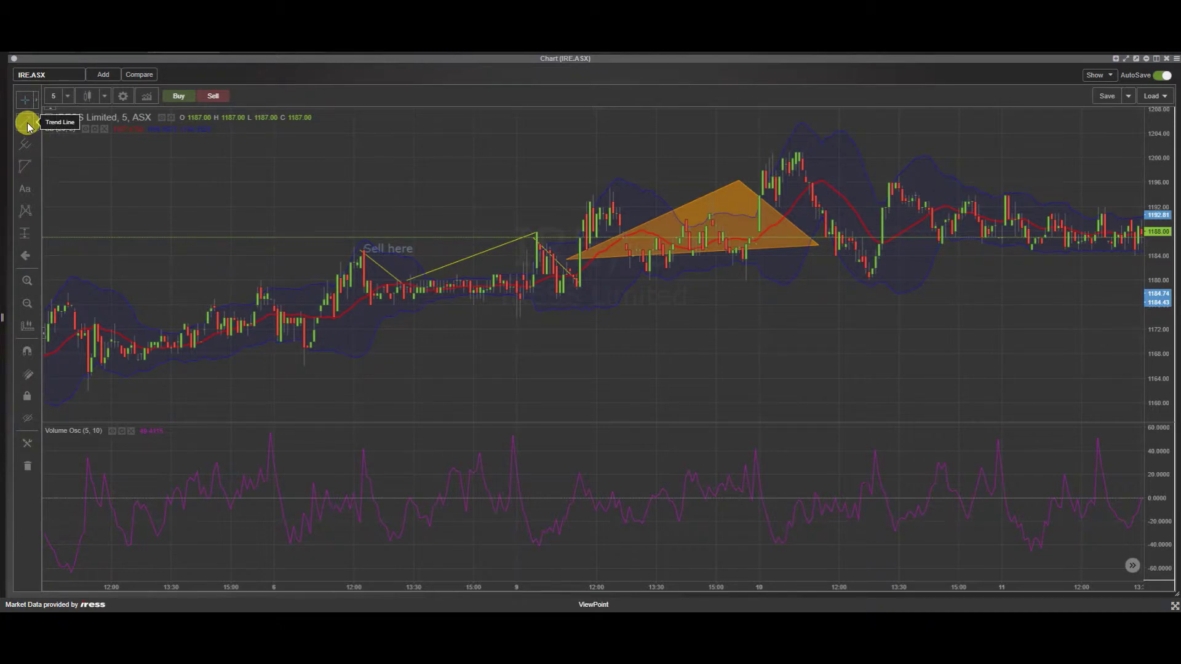
Step: Add the text label "Sell here fast" to the price chart at about 15:15 on 6 July
{"action": "left_click", "coordinate": [26, 192]}
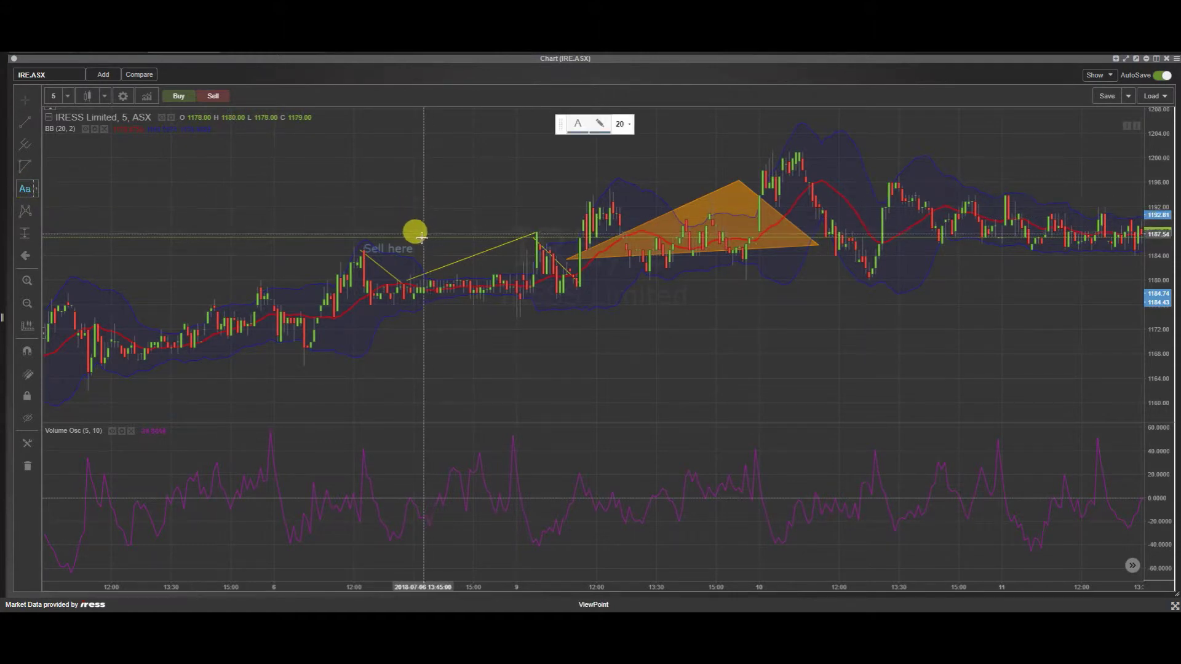
{"action": "left_click", "coordinate": [484, 229]}
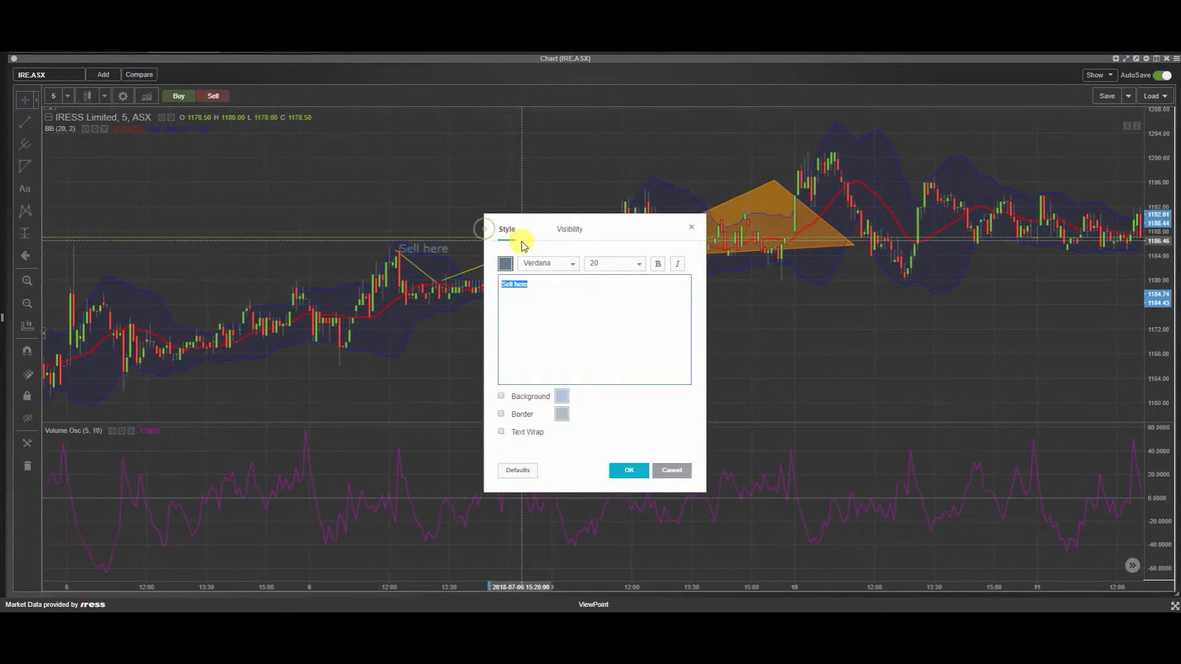
{"action": "left_click", "coordinate": [539, 289]}
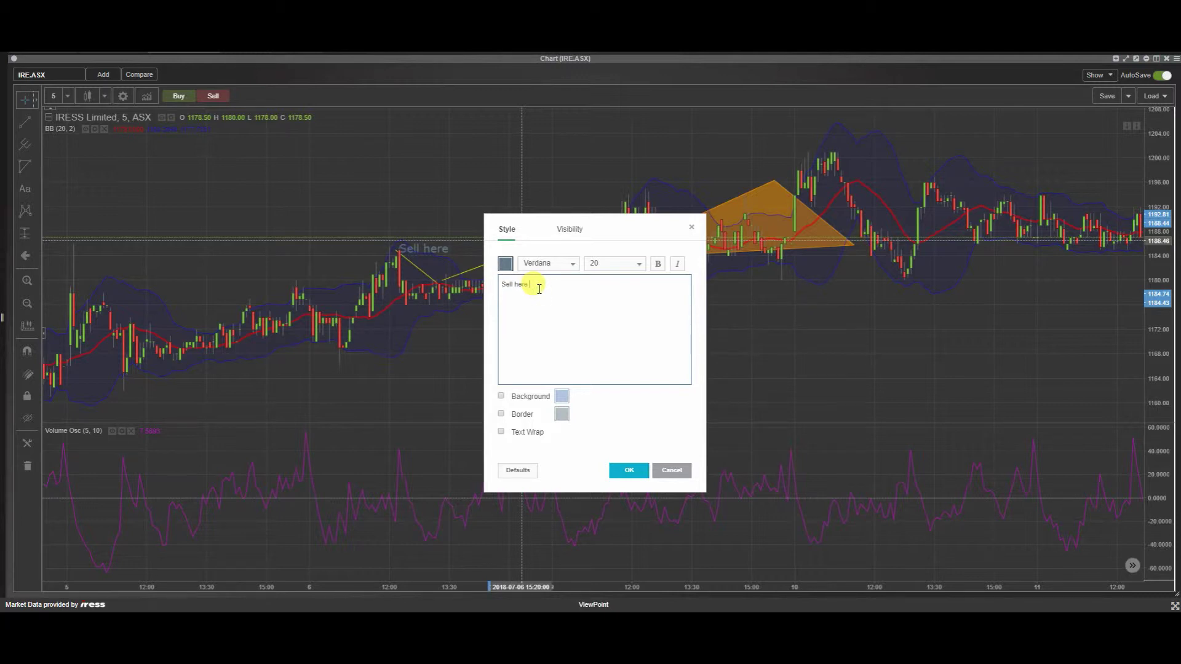
{"action": "type", "text": "fast"}
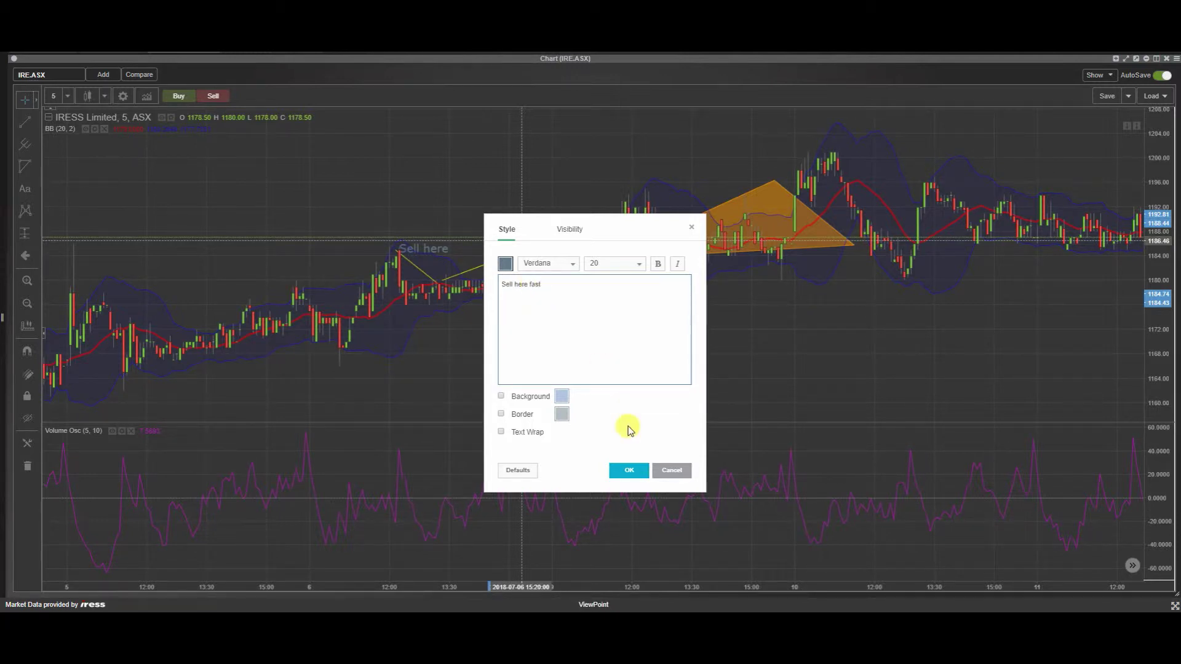
{"action": "left_click", "coordinate": [628, 470]}
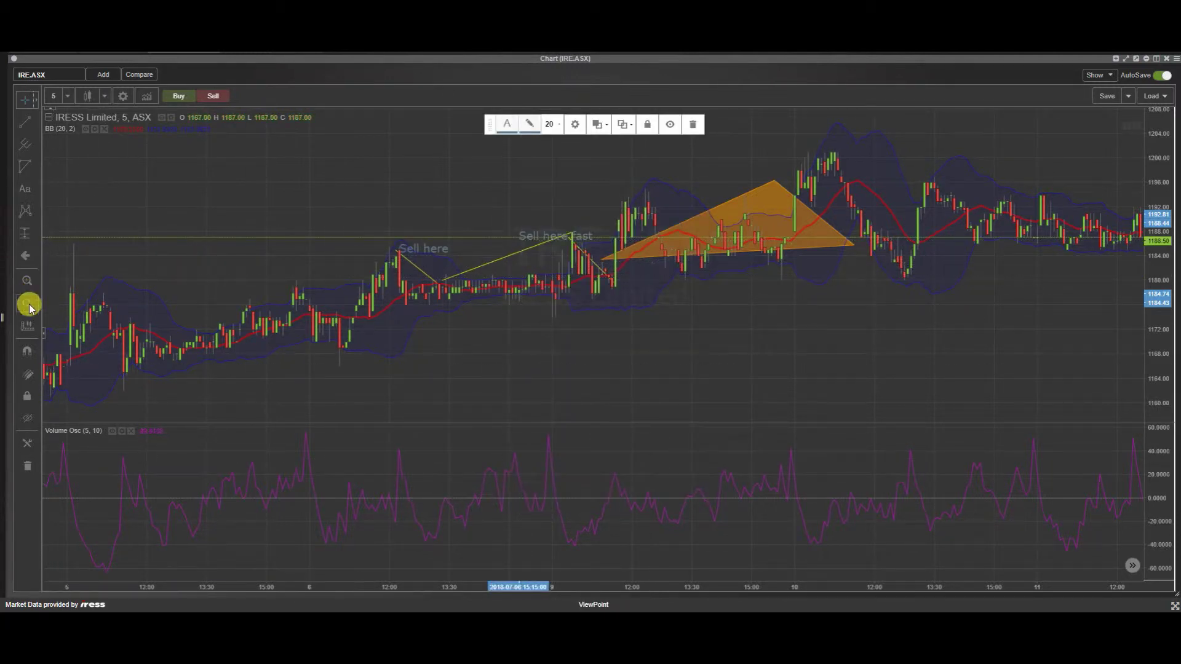
Step: Hide all drawings on the chart and show them again
{"action": "left_click", "coordinate": [28, 420]}
{"action": "left_click", "coordinate": [29, 421]}
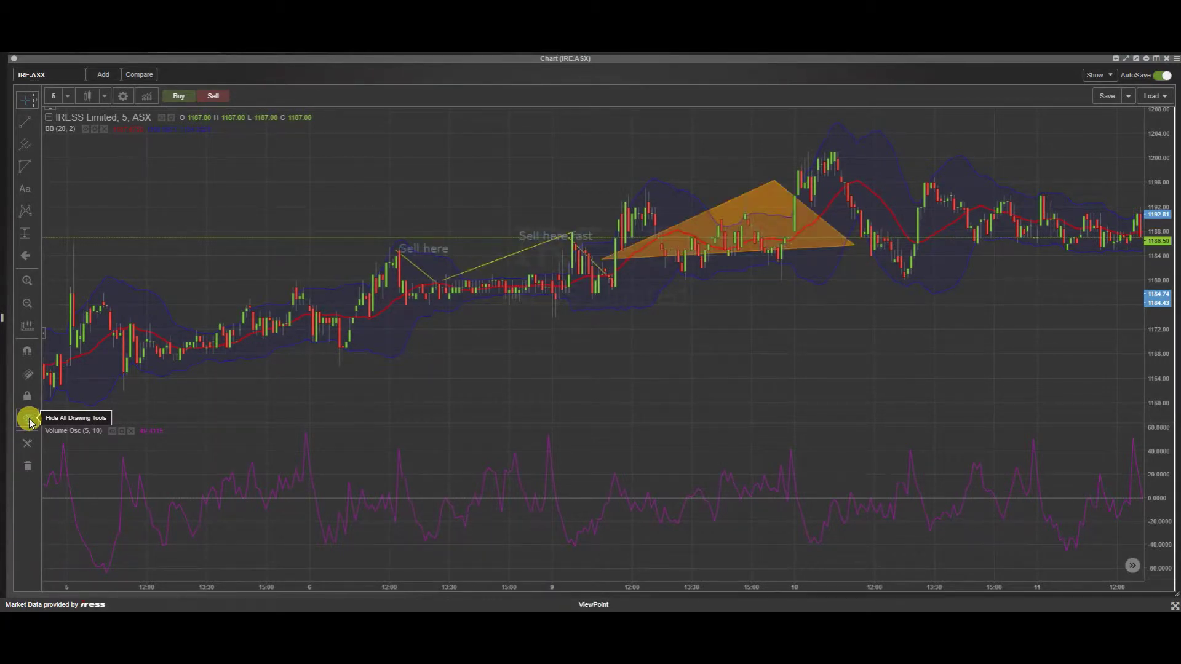
{"action": "left_click", "coordinate": [29, 421]}
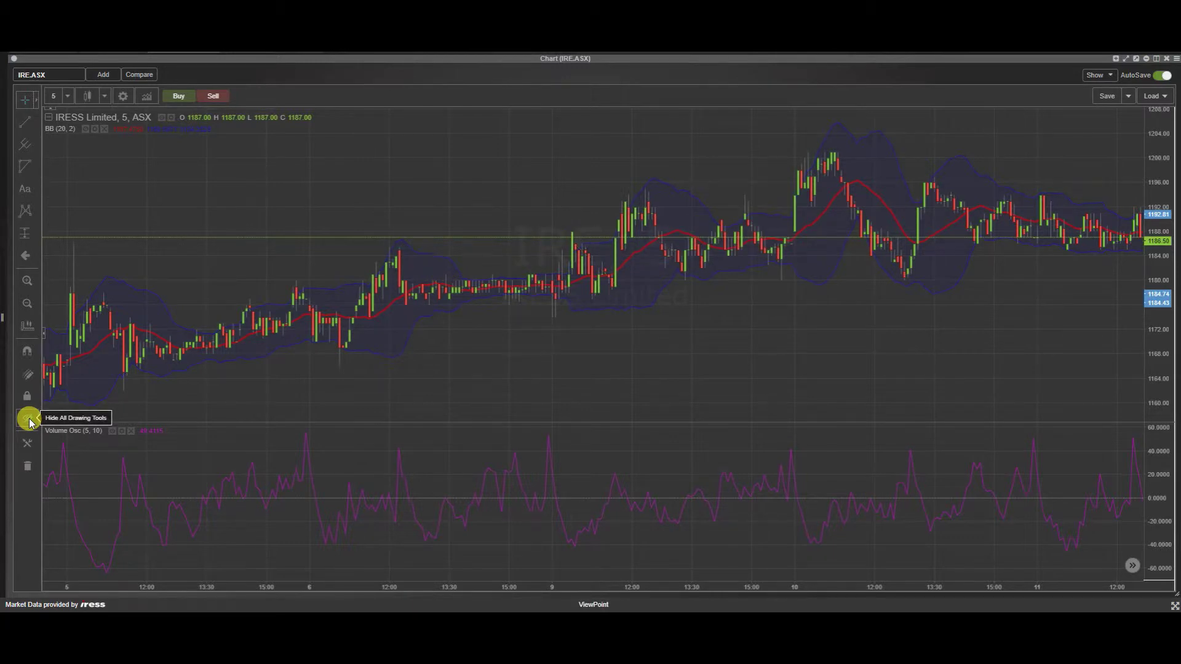
{"action": "left_click", "coordinate": [29, 423]}
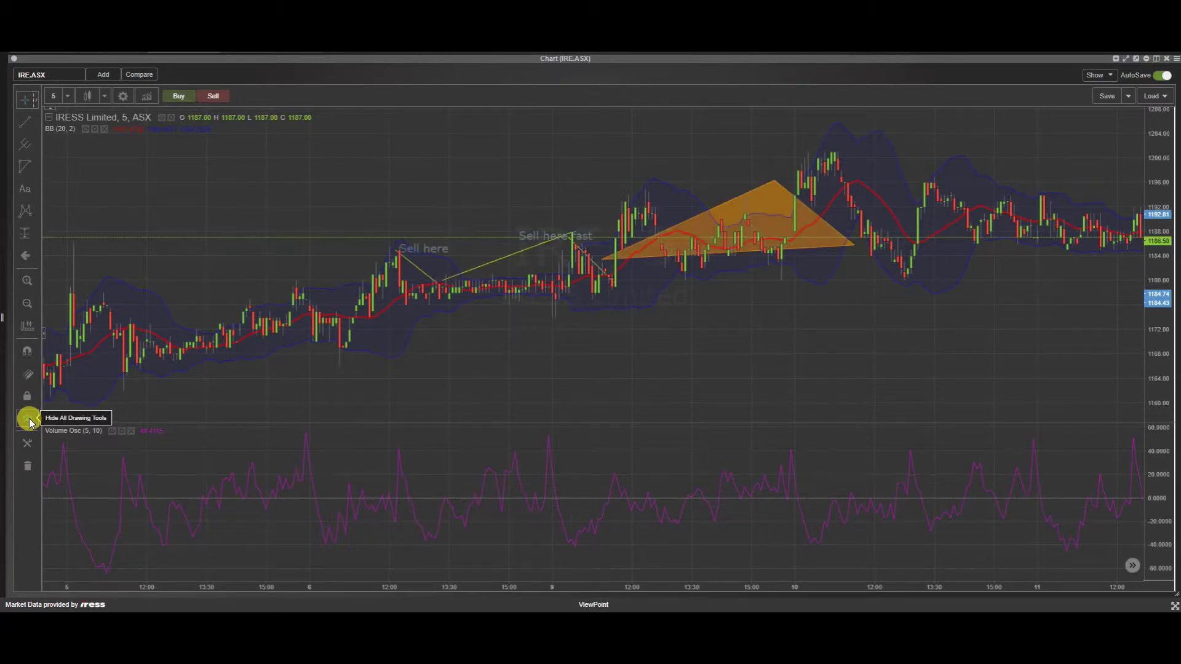
Step: Delete the yellow trend line running from 6 July to 9 July, and remove all remaining drawings
{"action": "left_click", "coordinate": [504, 261]}
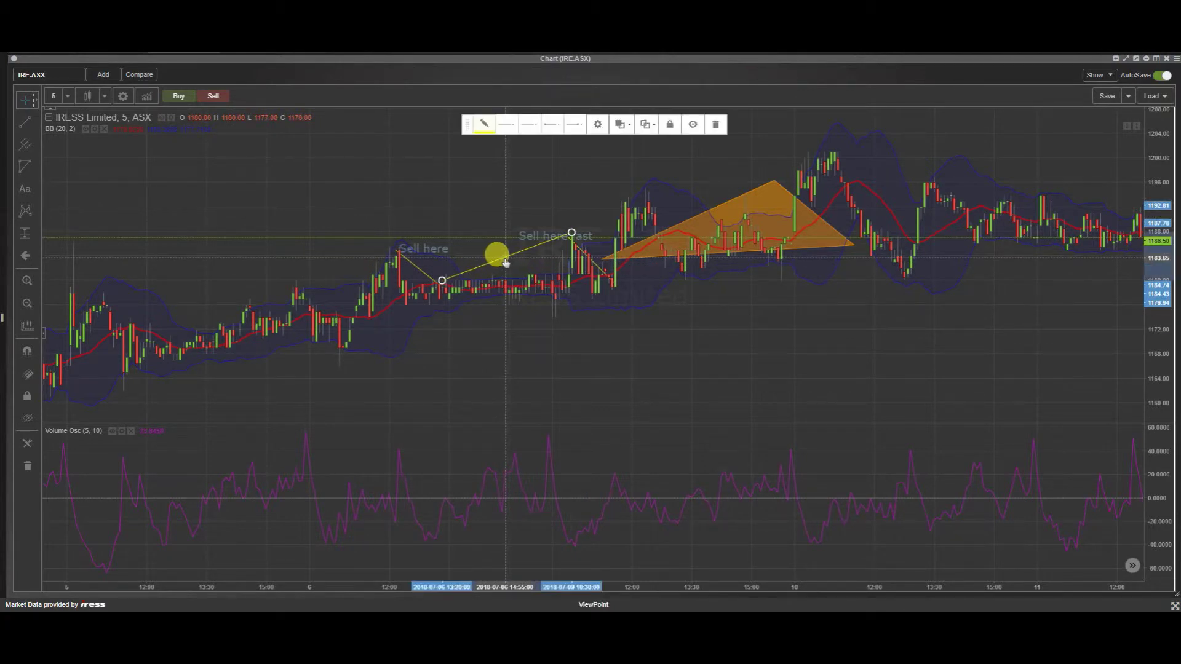
{"action": "left_click", "coordinate": [716, 126]}
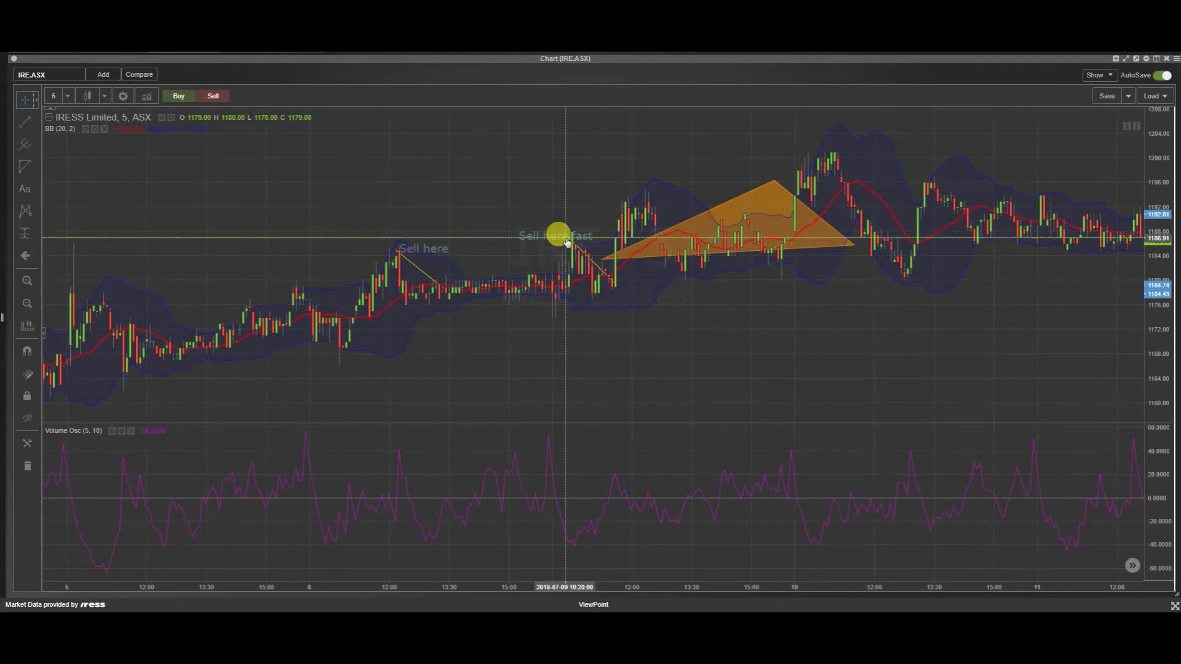
{"action": "left_click", "coordinate": [28, 469]}
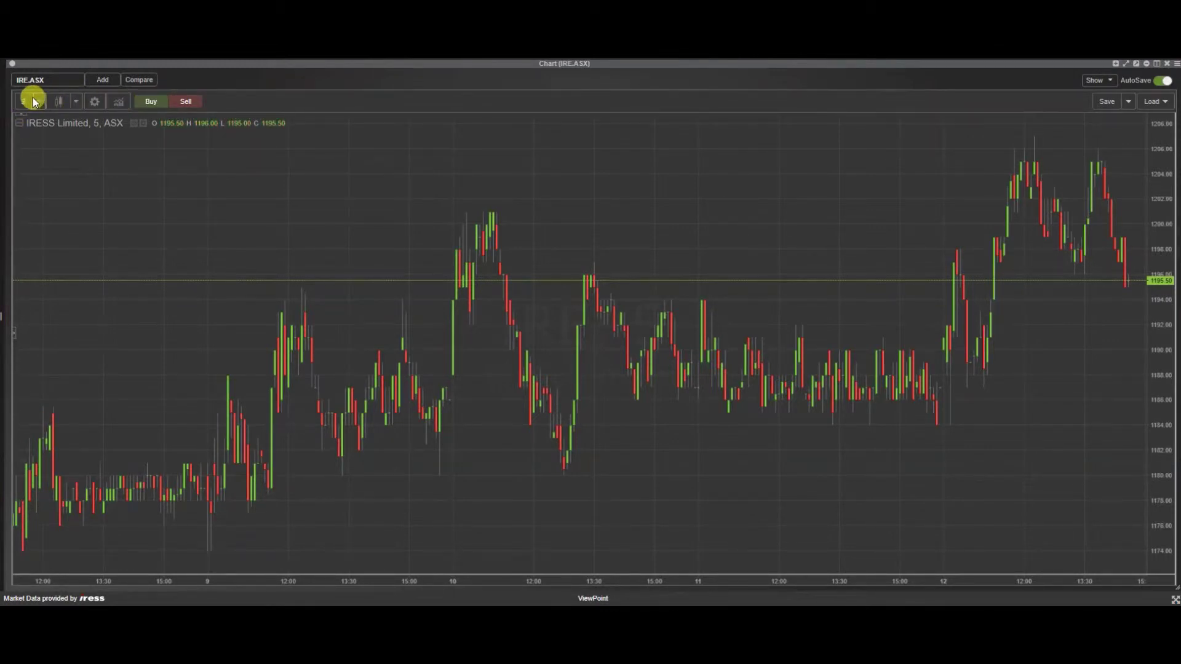
Step: Collapse the chart's upper toolbar and expand it again
{"action": "left_click", "coordinate": [15, 103]}
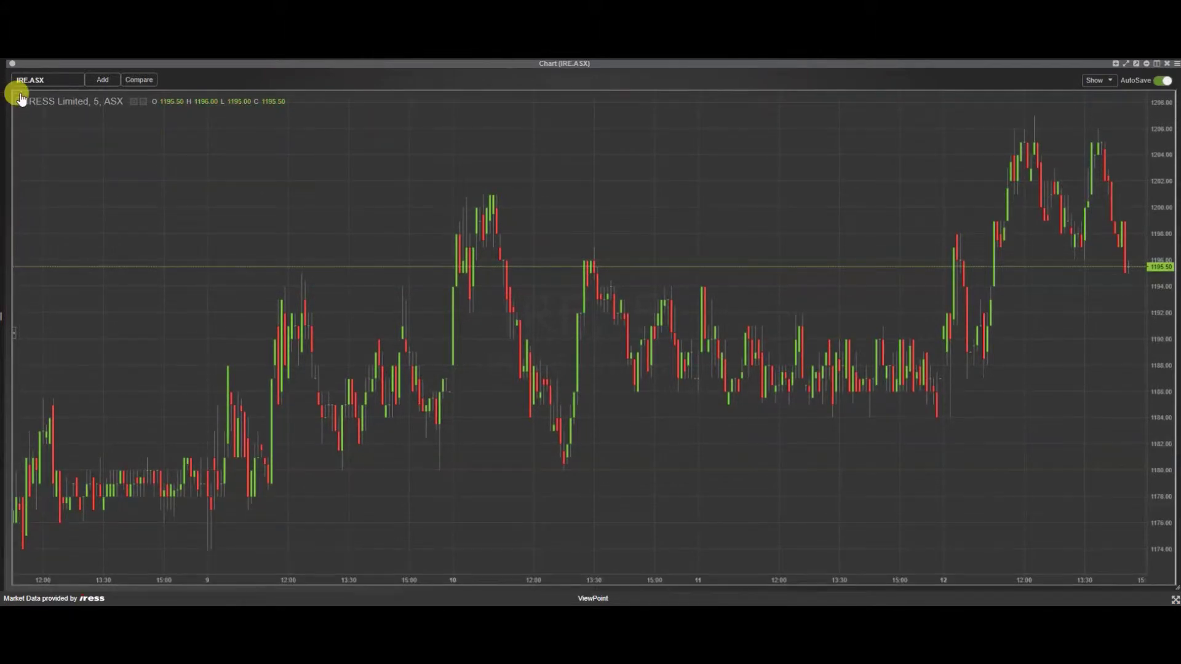
{"action": "left_click", "coordinate": [21, 97]}
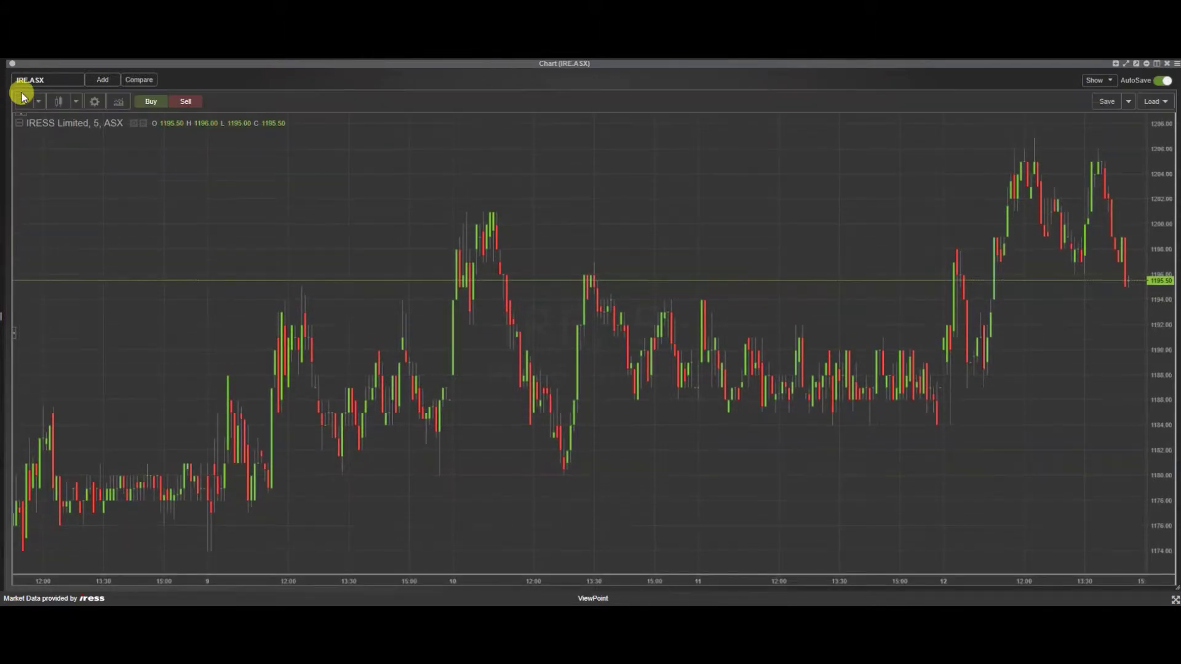
Step: Search the indicators for "volume" and add the Volume Oscillator to the chart
{"action": "left_click", "coordinate": [118, 103]}
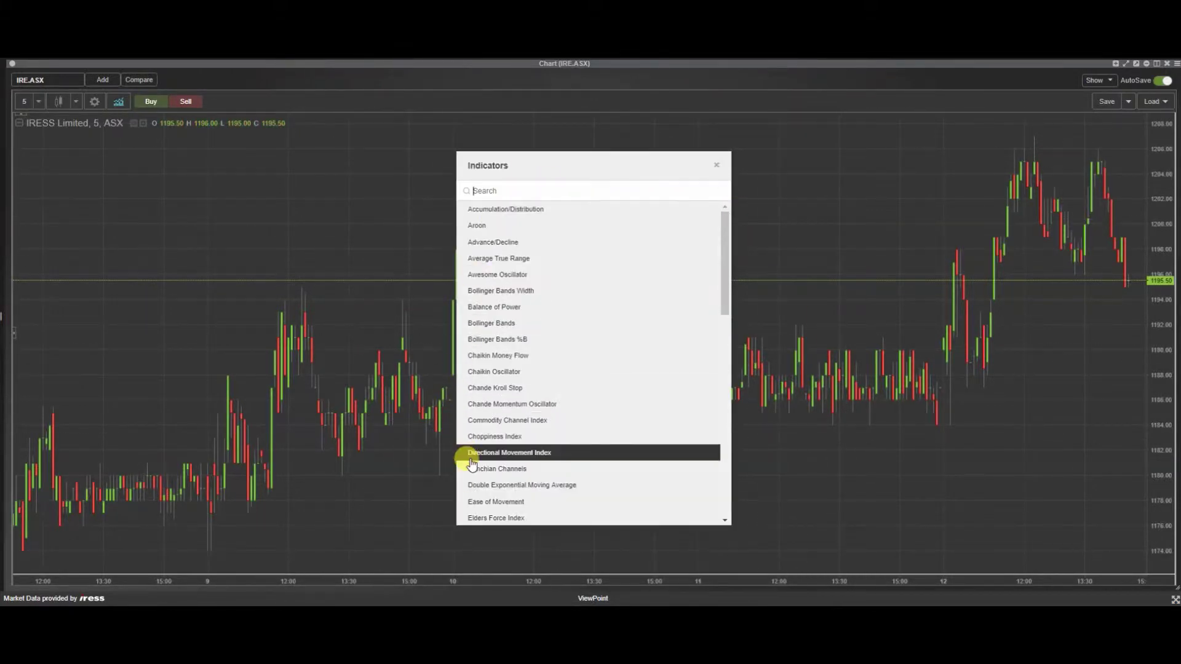
{"action": "scroll", "coordinate": [577, 403], "scroll_direction": "down", "scroll_amount": 5}
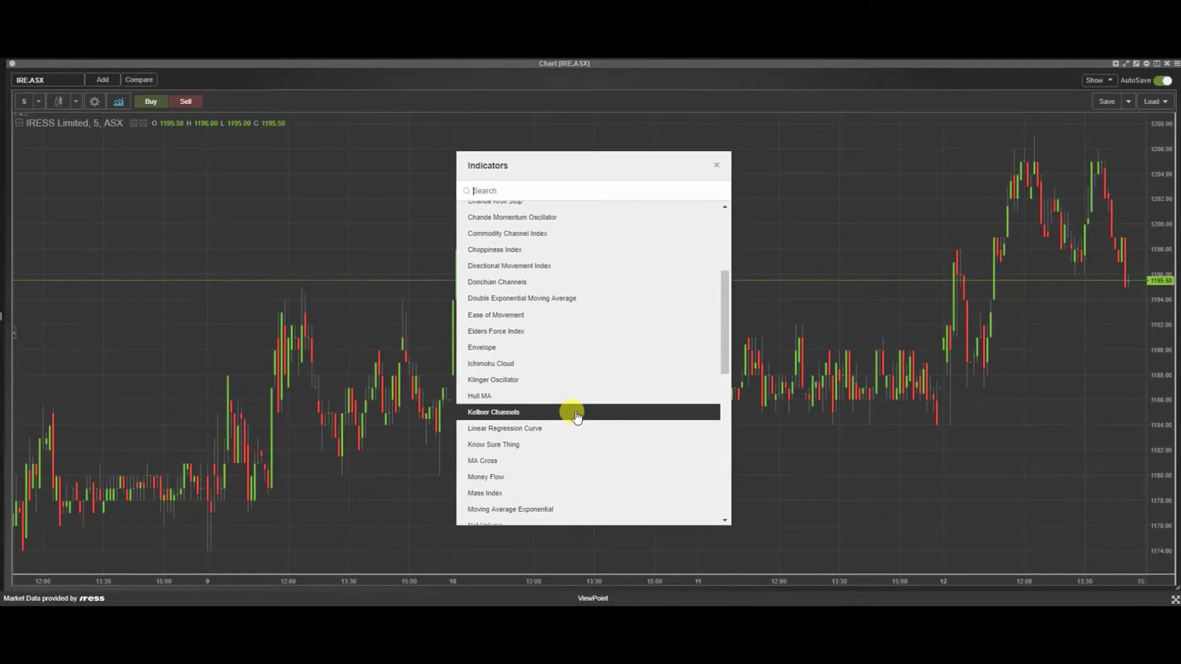
{"action": "left_click", "coordinate": [564, 192]}
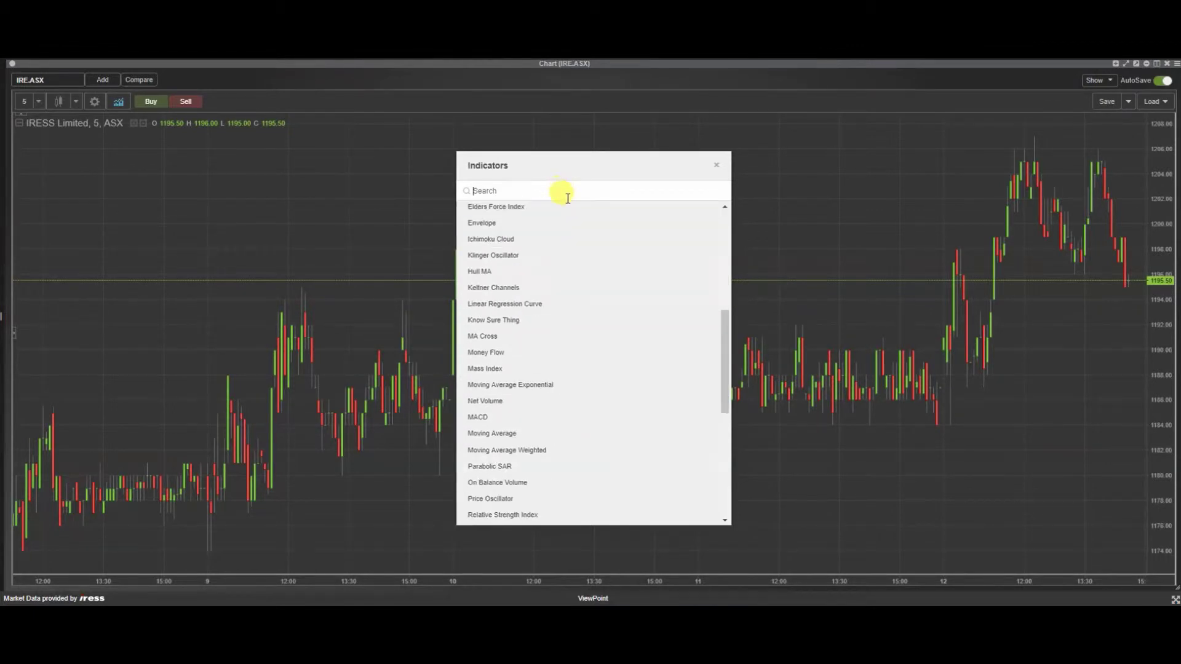
{"action": "type", "text": "volume"}
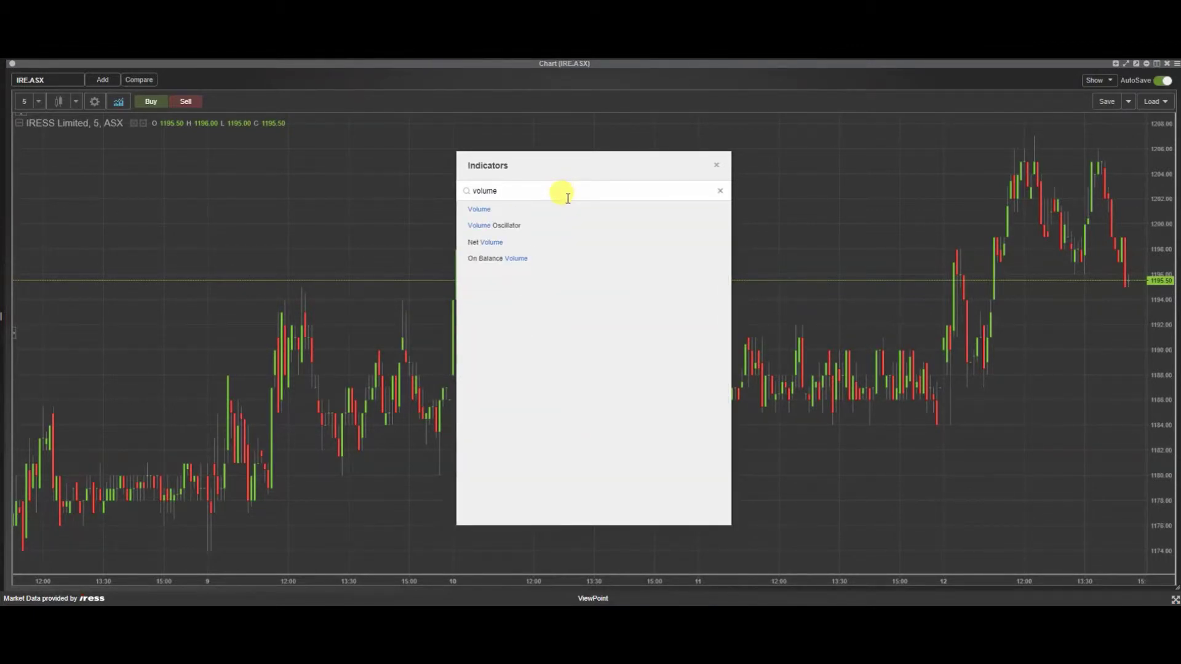
{"action": "left_click", "coordinate": [534, 226]}
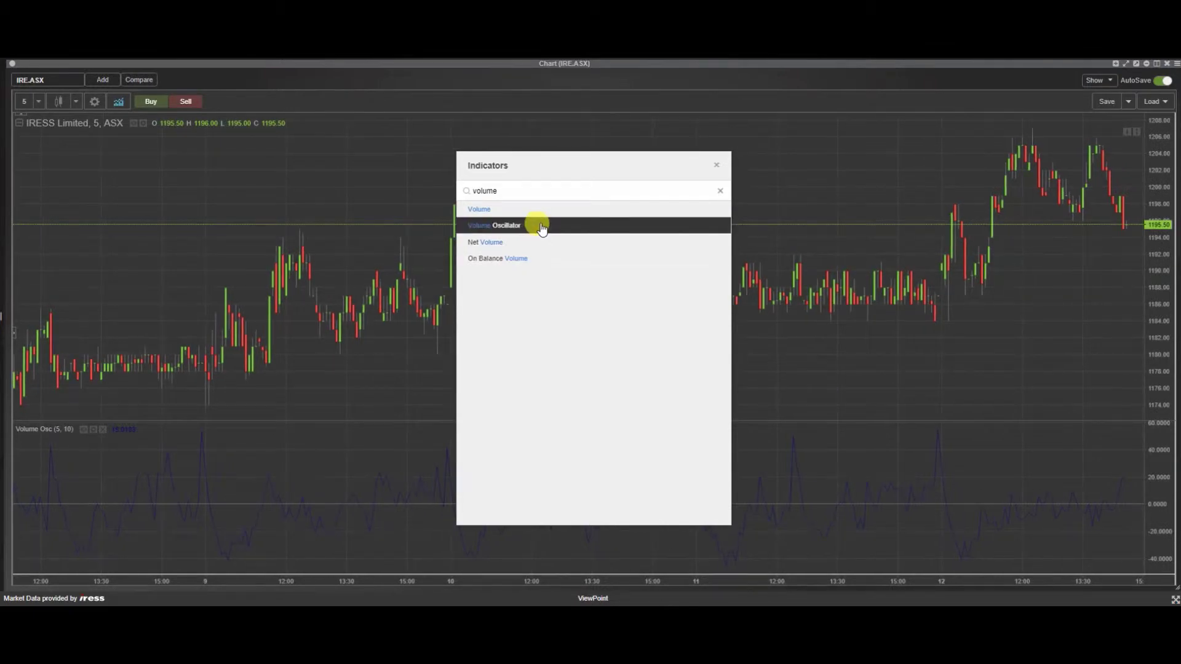
Step: Search the indicators for "boll", add Bollinger Bands to the chart and close the indicator list
{"action": "left_click_drag", "start_coordinate": [524, 191], "coordinate": [463, 188]}
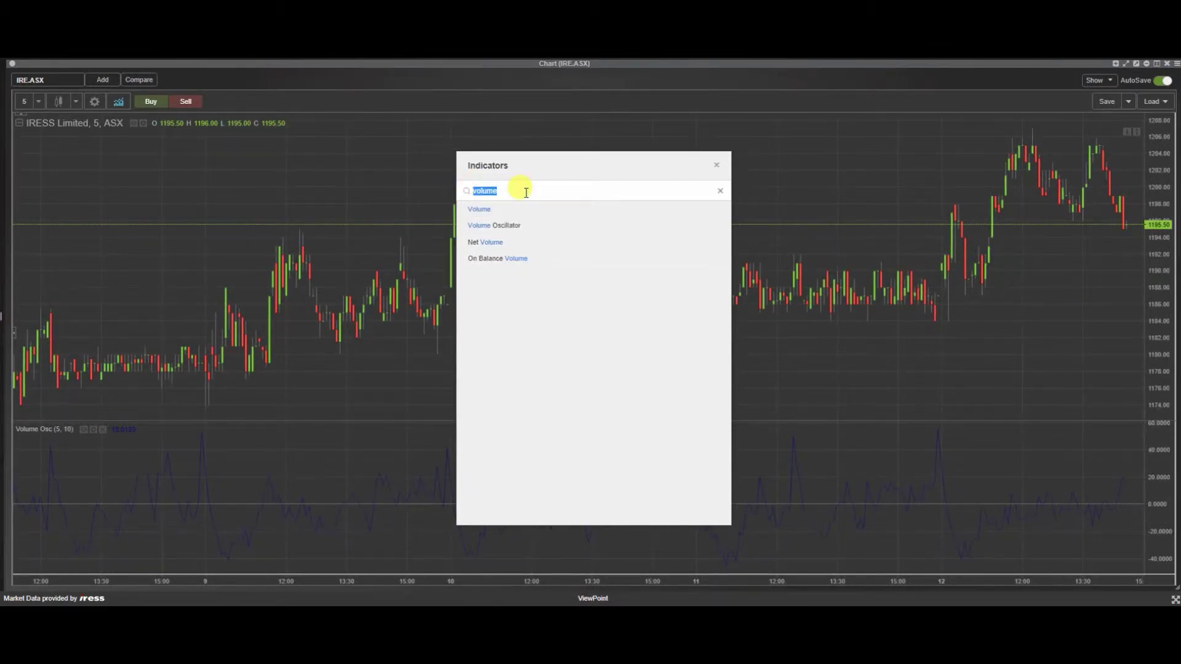
{"action": "type", "text": "boll"}
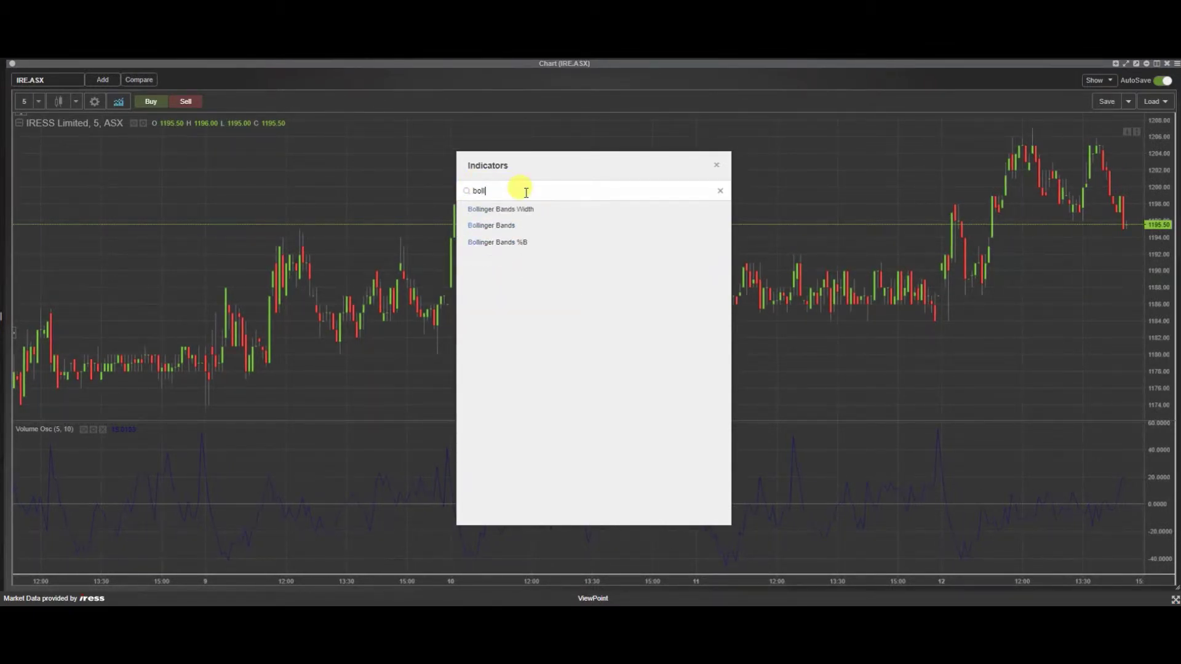
{"action": "left_click", "coordinate": [528, 227]}
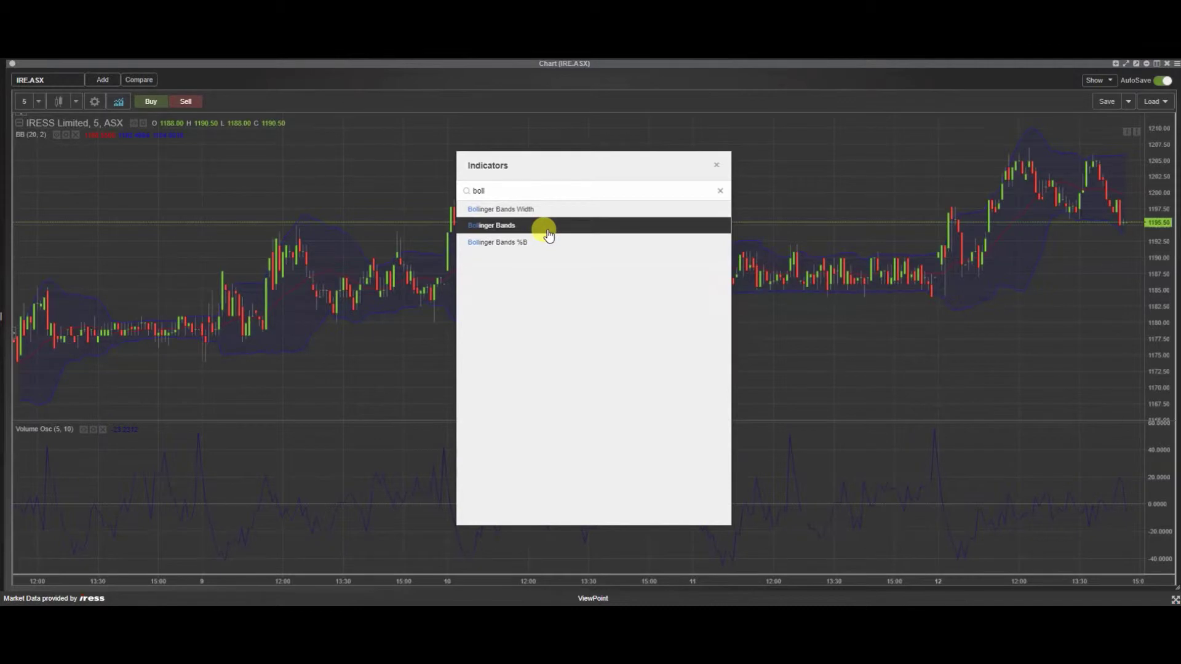
{"action": "left_click", "coordinate": [716, 164]}
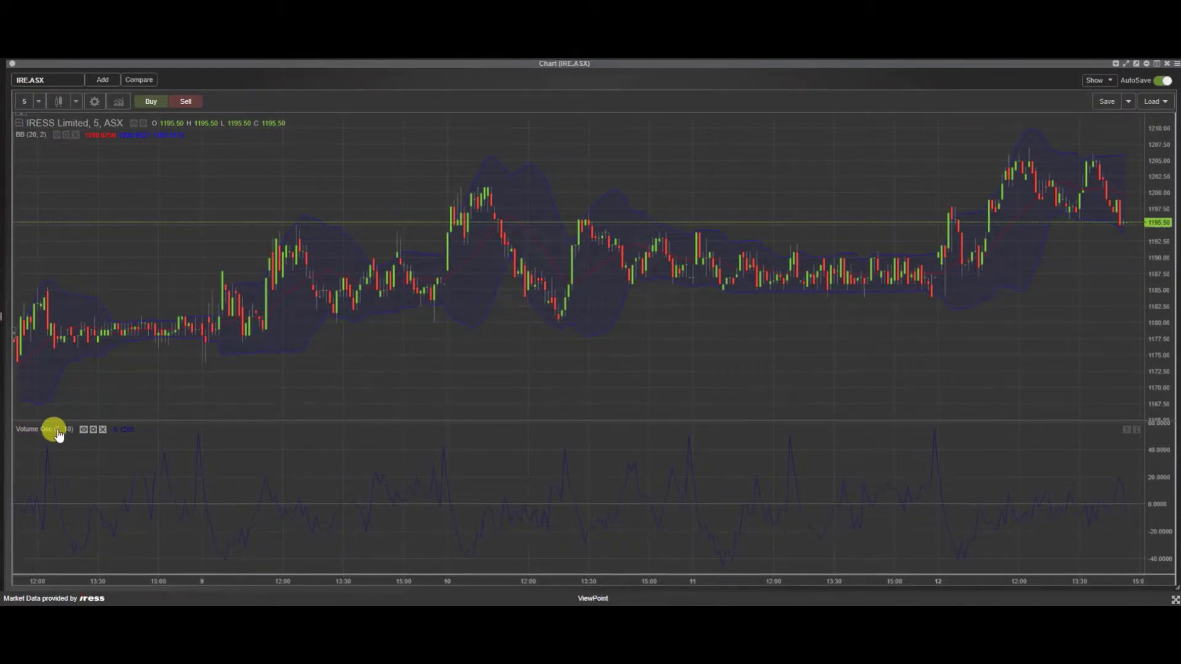
Step: Hide the Bollinger Bands and show them again, and toggle the Volume Oscillator's visibility
{"action": "left_click", "coordinate": [58, 137]}
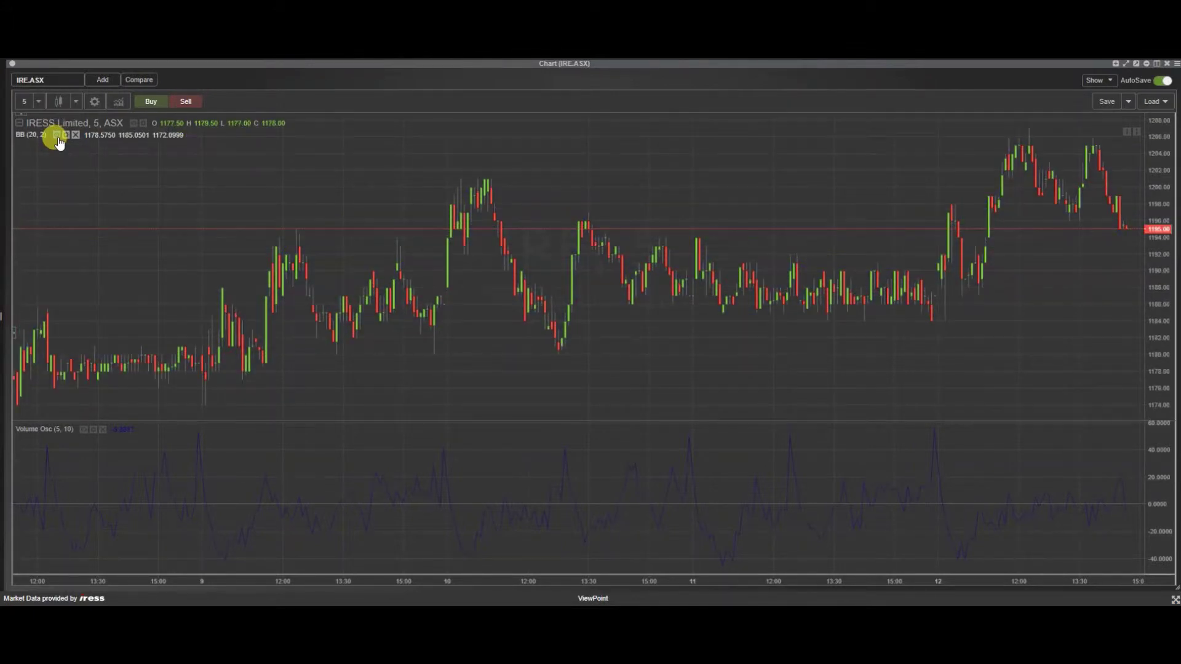
{"action": "left_click", "coordinate": [58, 138]}
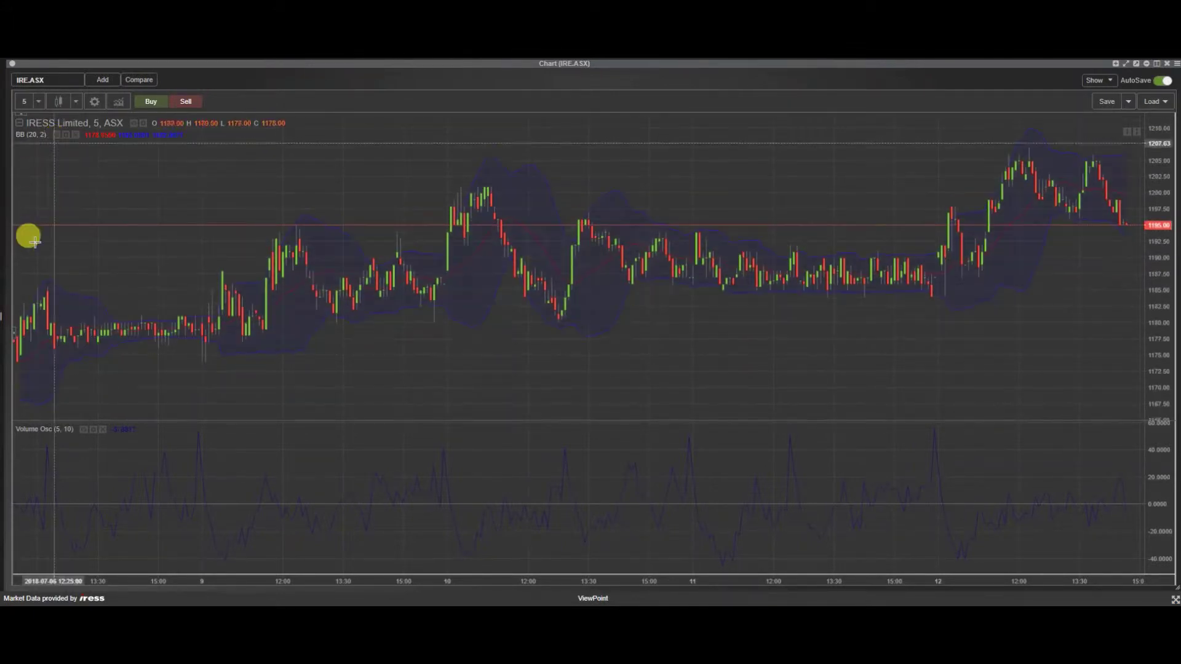
{"action": "left_click", "coordinate": [83, 429]}
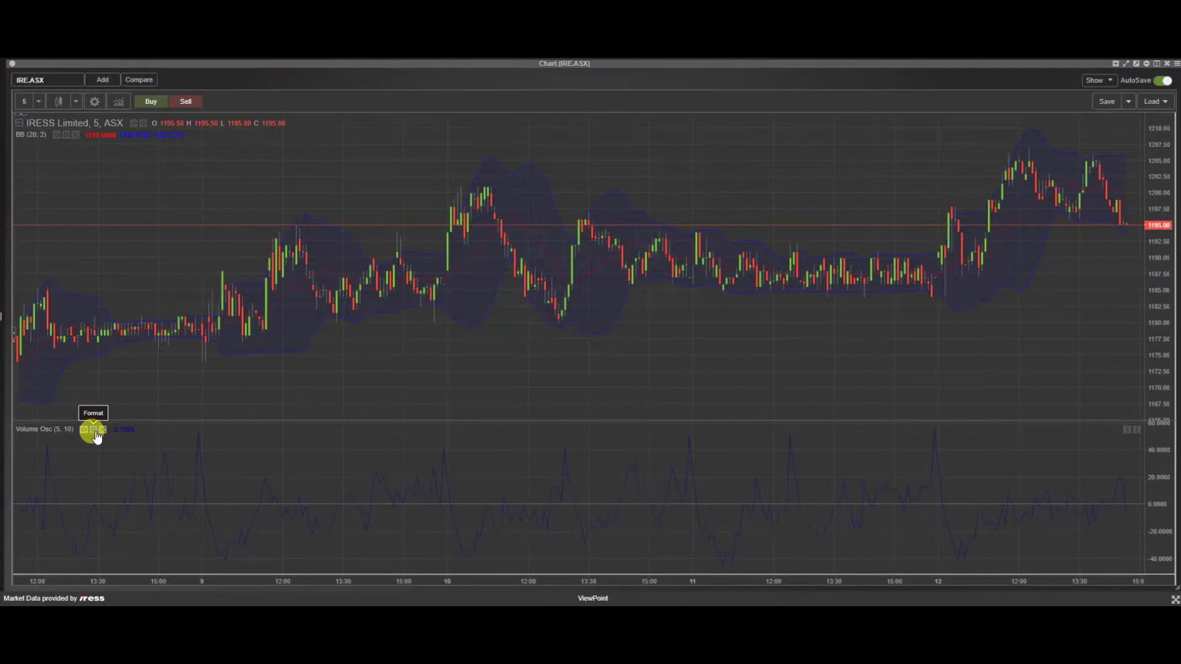
Step: Format the Volume Oscillator with a thicker plot line in magenta
{"action": "left_click", "coordinate": [93, 430]}
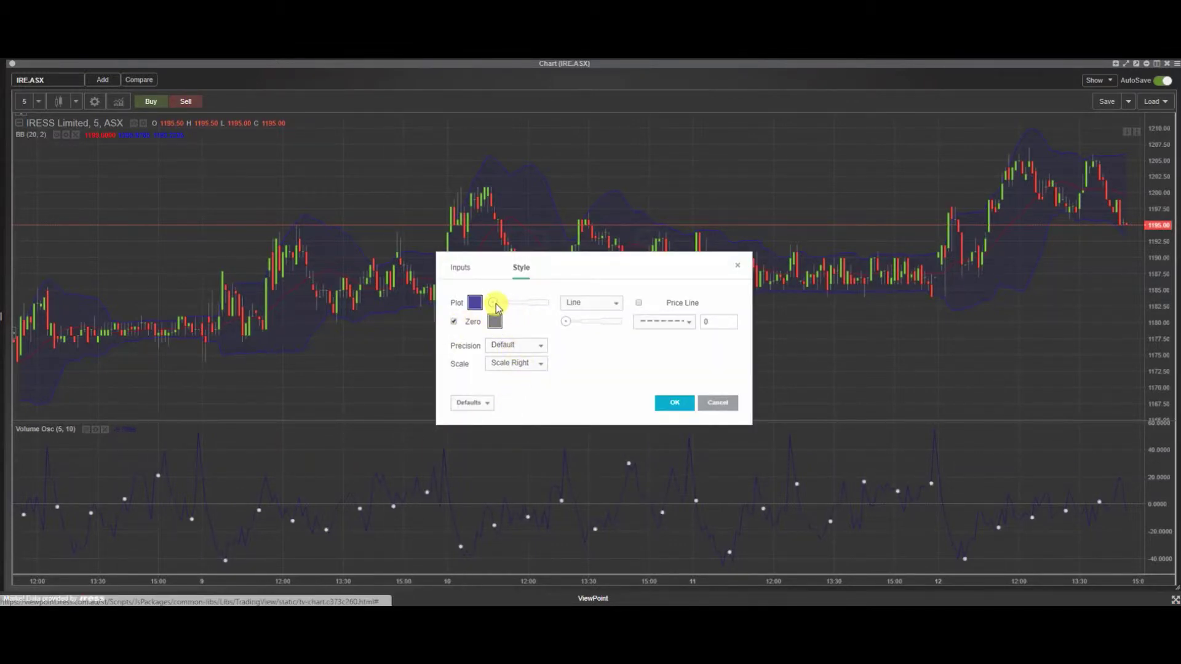
{"action": "mouse_move", "coordinate": [493, 305]}
{"action": "left_mouse_down"}
{"action": "mouse_move", "coordinate": [544, 310]}
{"action": "mouse_move", "coordinate": [490, 309]}
{"action": "mouse_move", "coordinate": [511, 310]}
{"action": "left_mouse_up"}
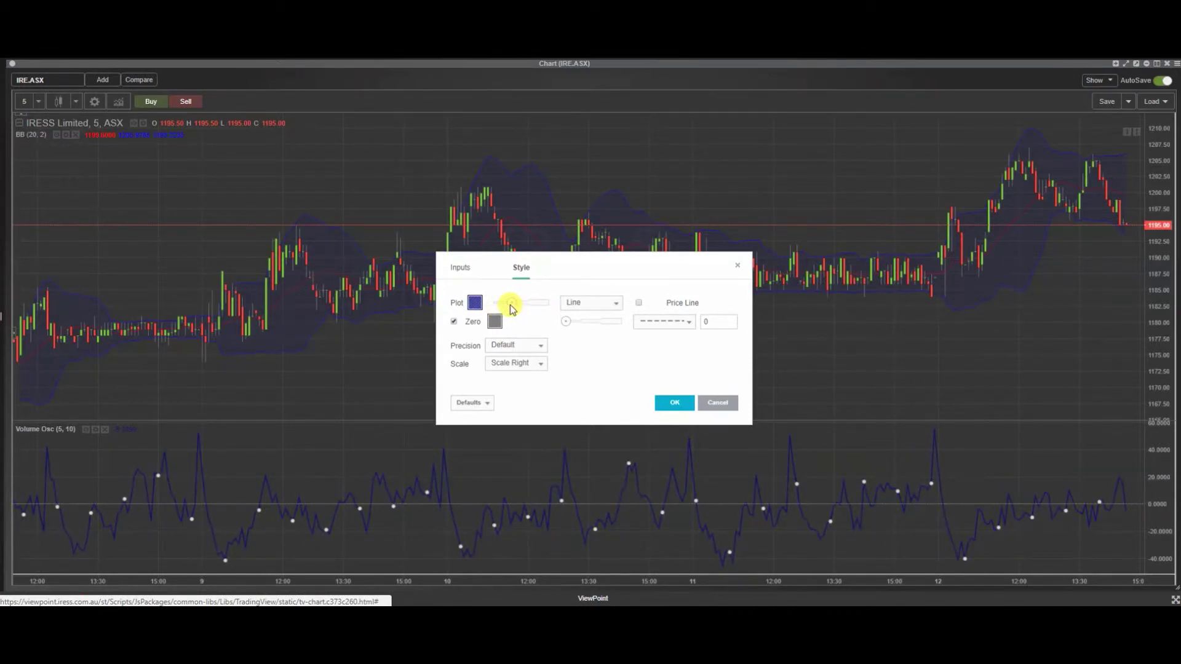
{"action": "left_click", "coordinate": [475, 302]}
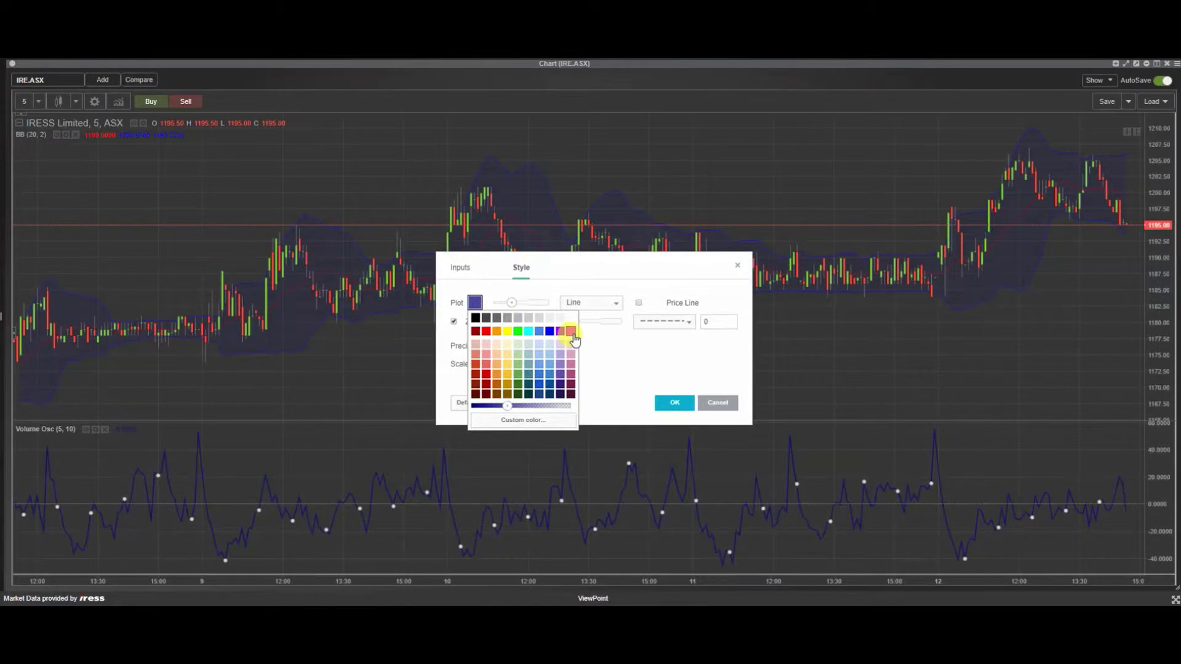
{"action": "left_click", "coordinate": [571, 332]}
{"action": "left_click", "coordinate": [675, 402]}
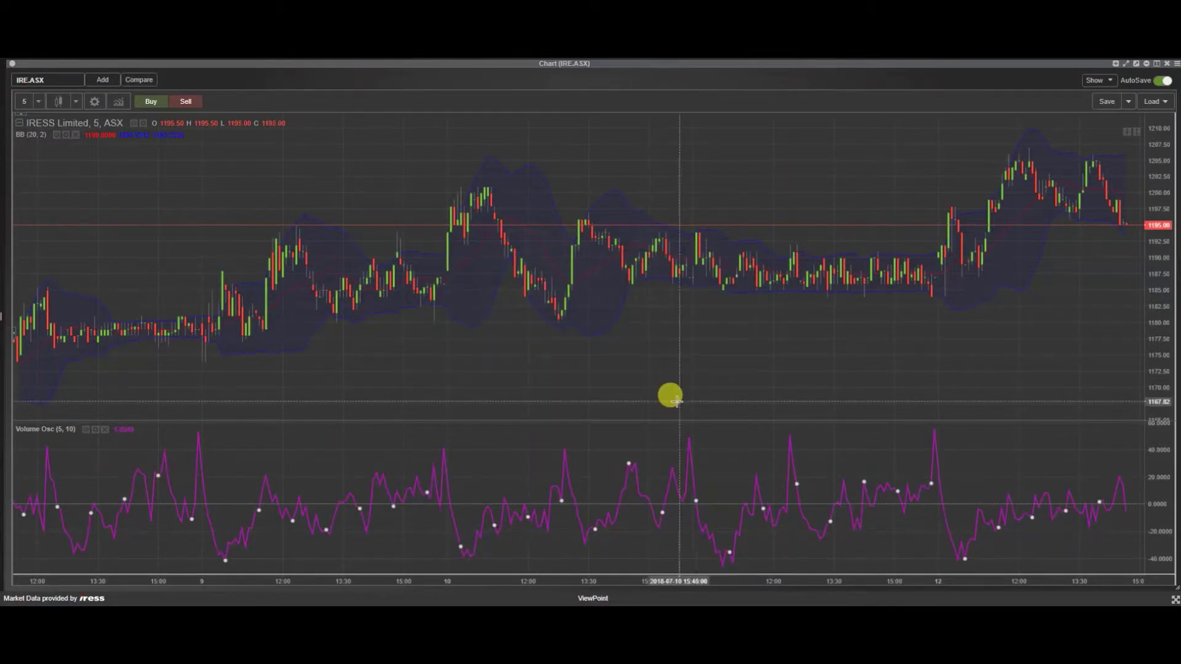
Step: Remove the Volume Oscillator from the chart and undo the removal
{"action": "left_click", "coordinate": [104, 431]}
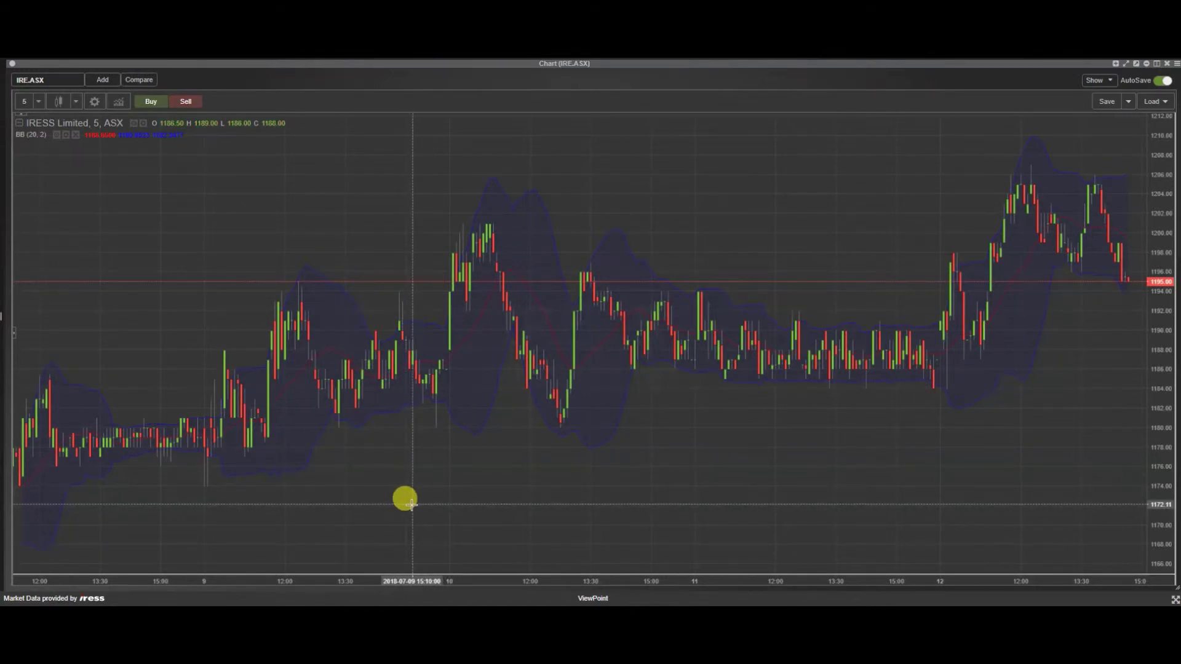
{"action": "key", "text": "ctrl+z"}
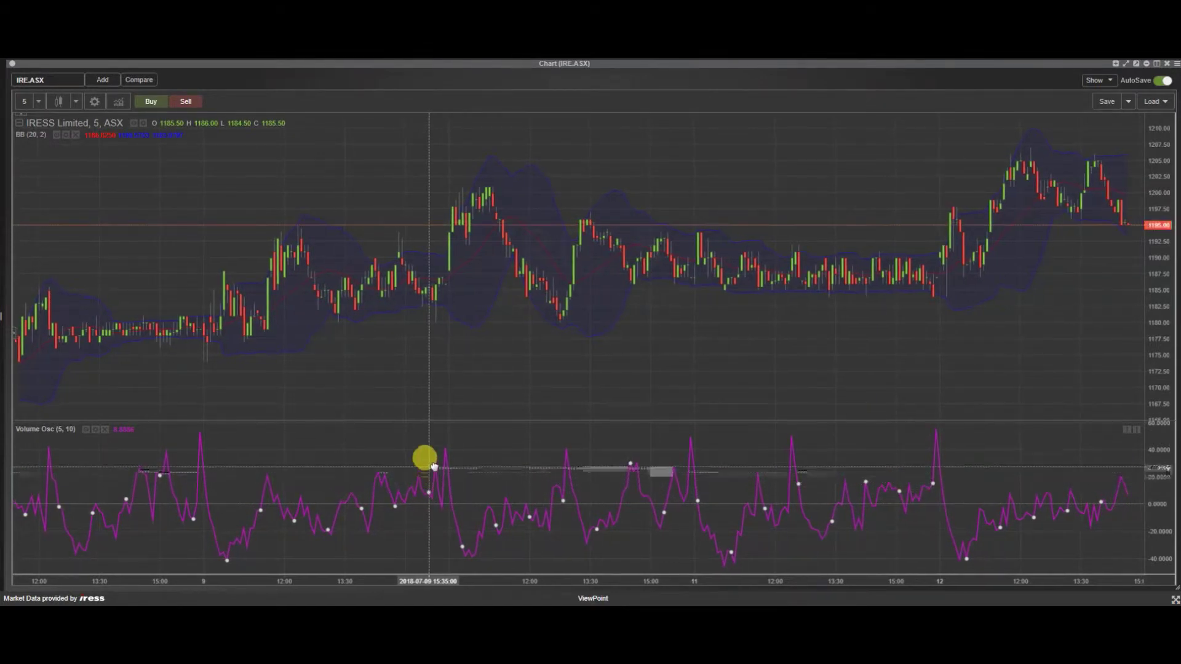
Step: Move the Volume Oscillator into the main price pane and set the chart interval to 30 minutes
{"action": "left_click_drag", "start_coordinate": [430, 395], "coordinate": [395, 296]}
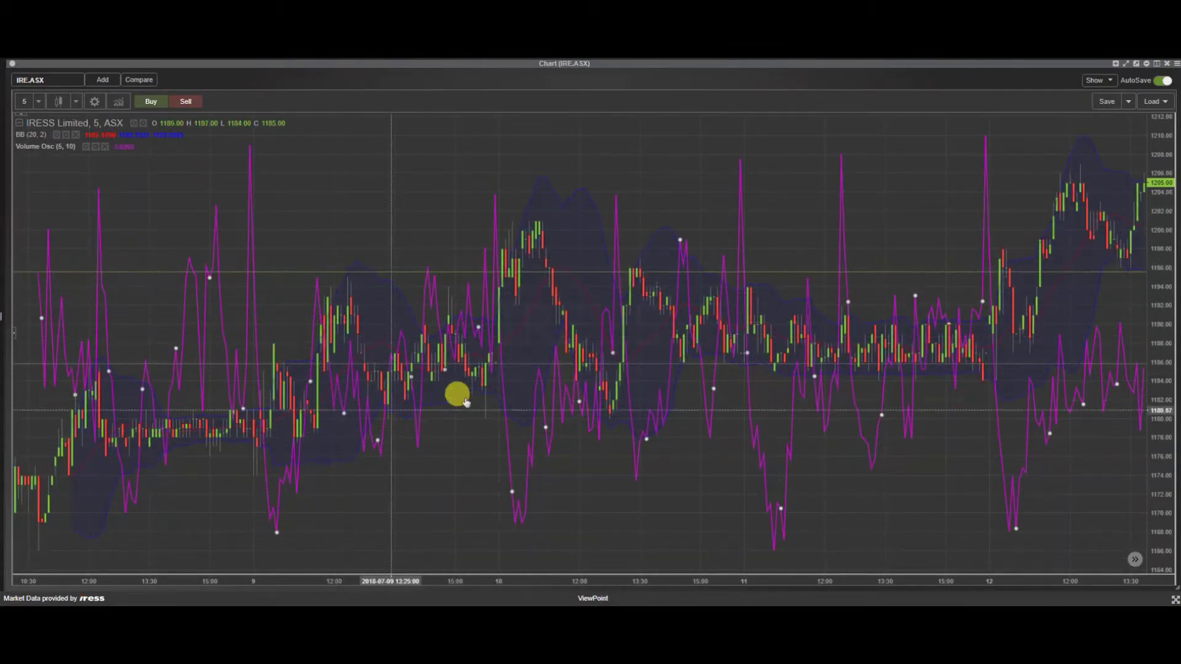
{"action": "left_click", "coordinate": [38, 101]}
{"action": "left_click", "coordinate": [50, 200]}
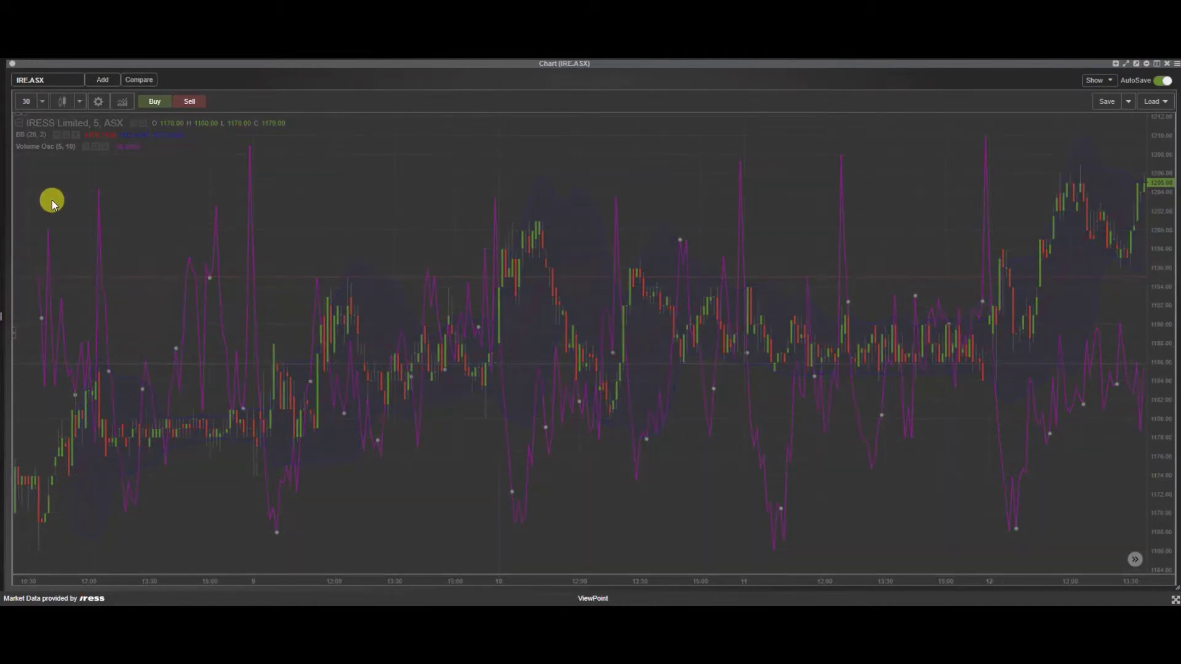
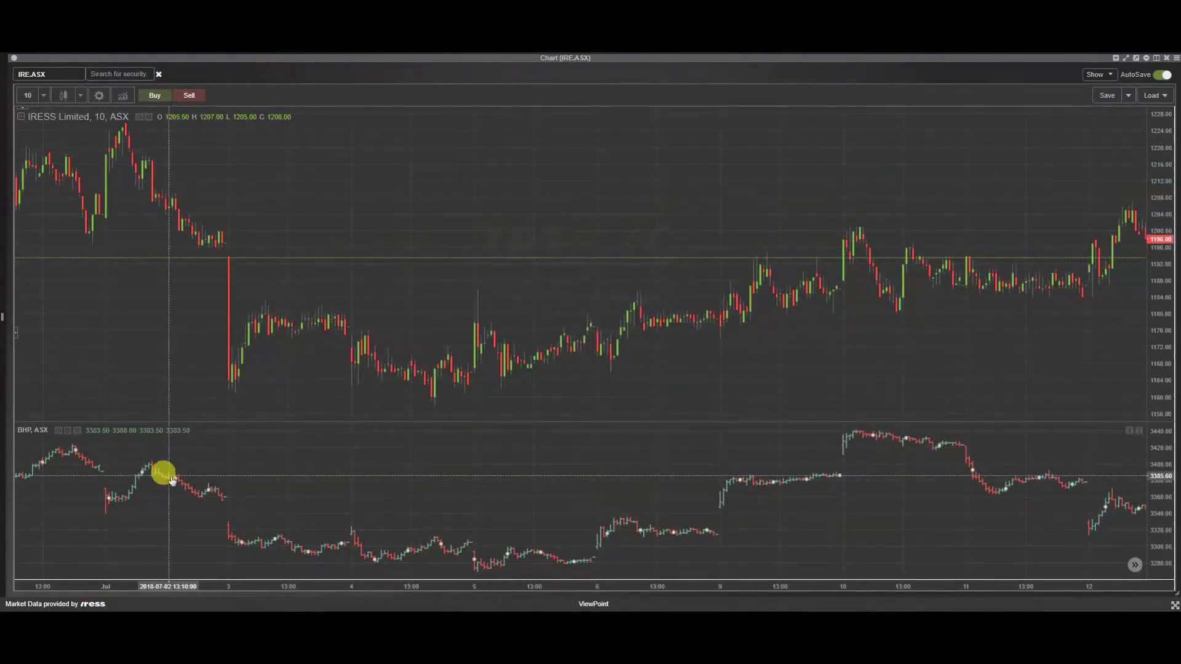
{"action": "left_click", "coordinate": [176, 482]}
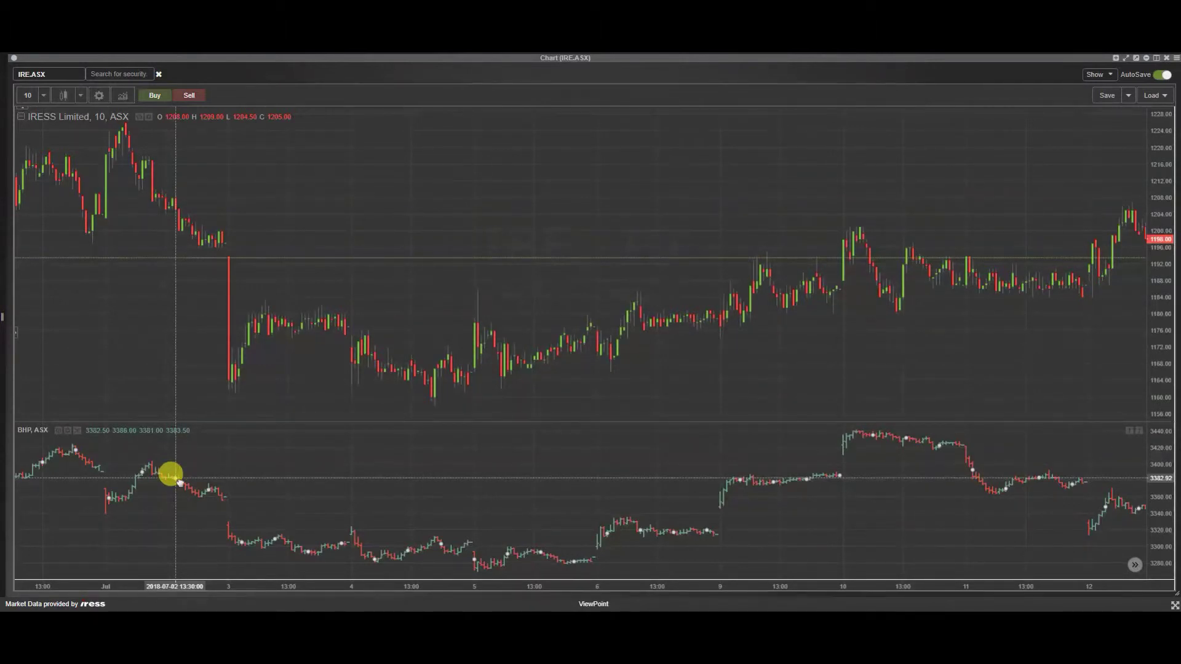
Step: Move BHP.ASX into the main IRE.ASX price pane and turn on its price line
{"action": "left_click_drag", "start_coordinate": [179, 481], "coordinate": [203, 258]}
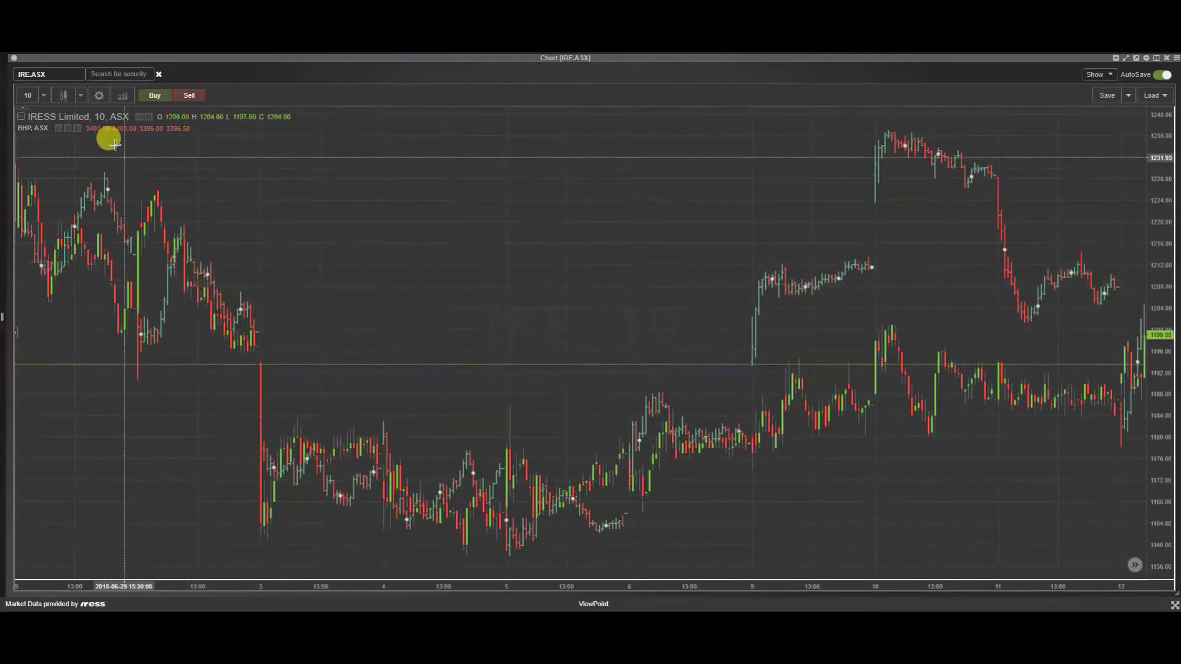
{"action": "left_click", "coordinate": [67, 130]}
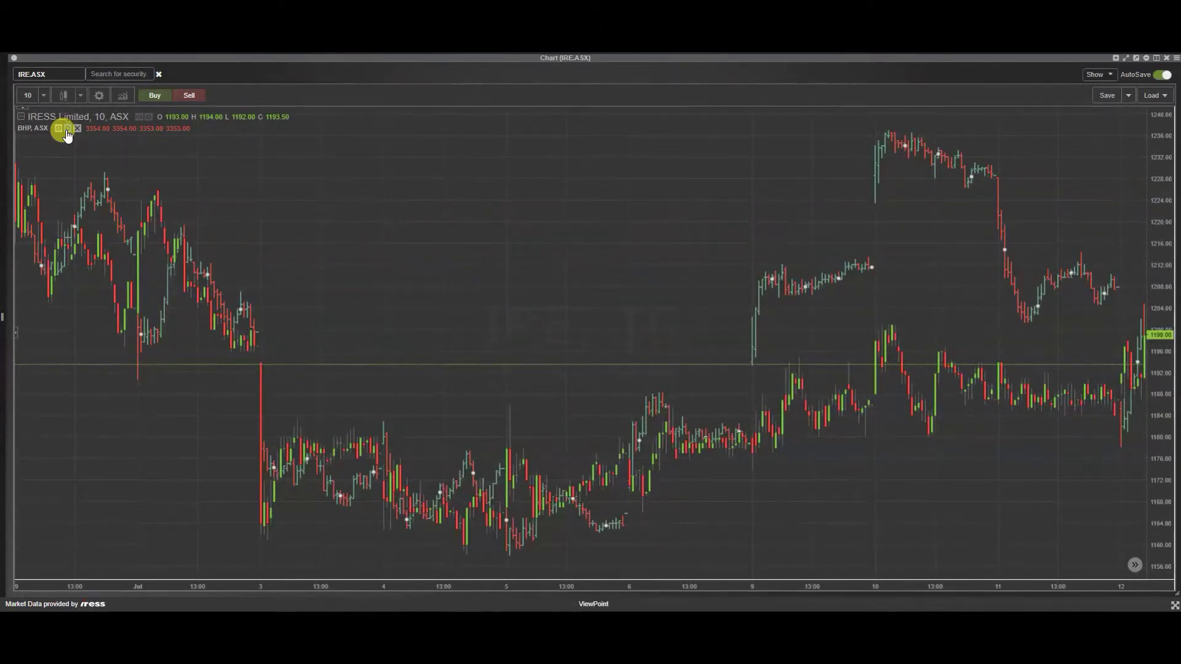
{"action": "left_click", "coordinate": [502, 361]}
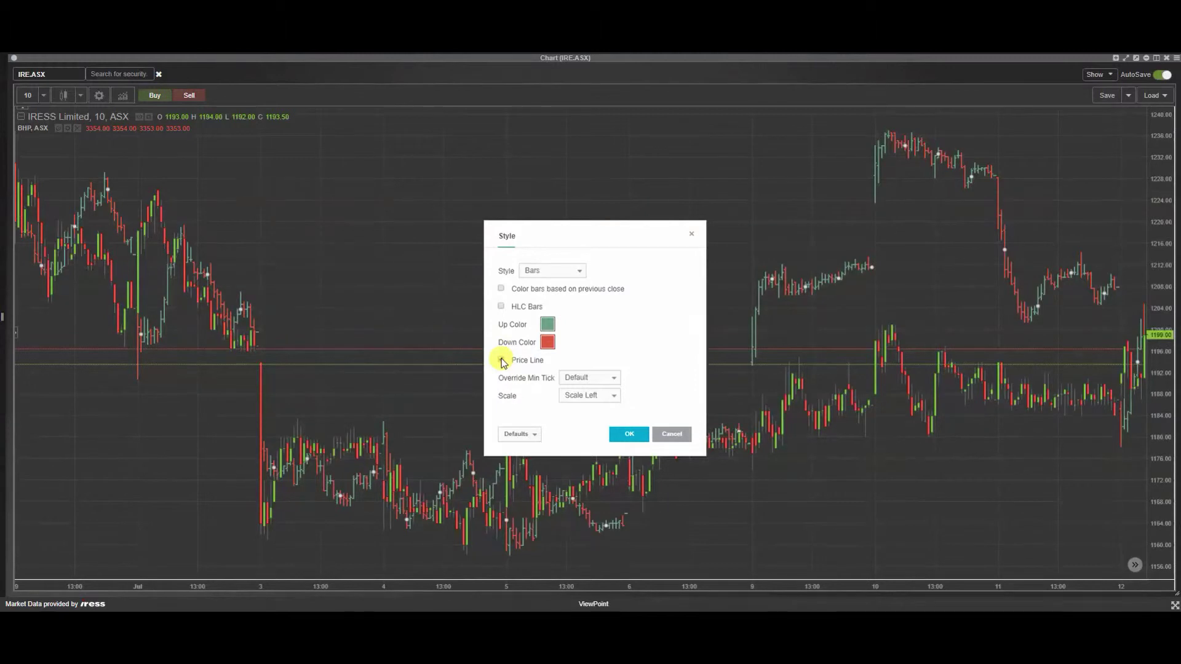
{"action": "left_click", "coordinate": [624, 435]}
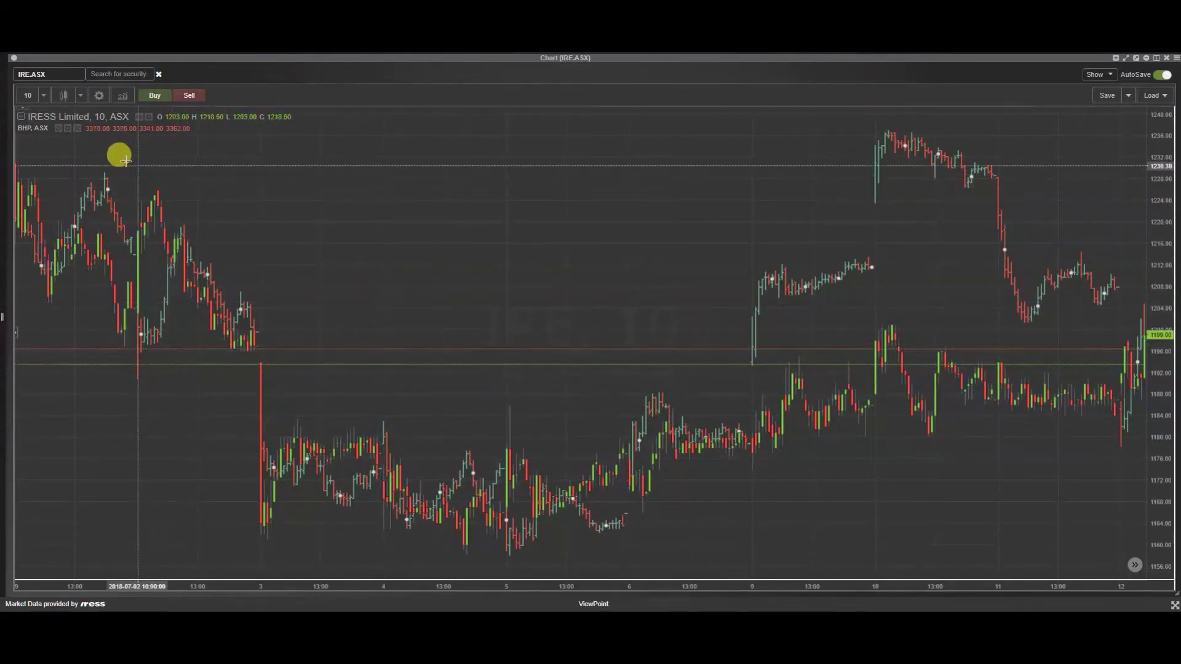
Step: Remove BHP.ASX from the chart and compare IRE.ASX with the suggested securities COM.ASX and DCC.ASX
{"action": "left_click", "coordinate": [78, 130]}
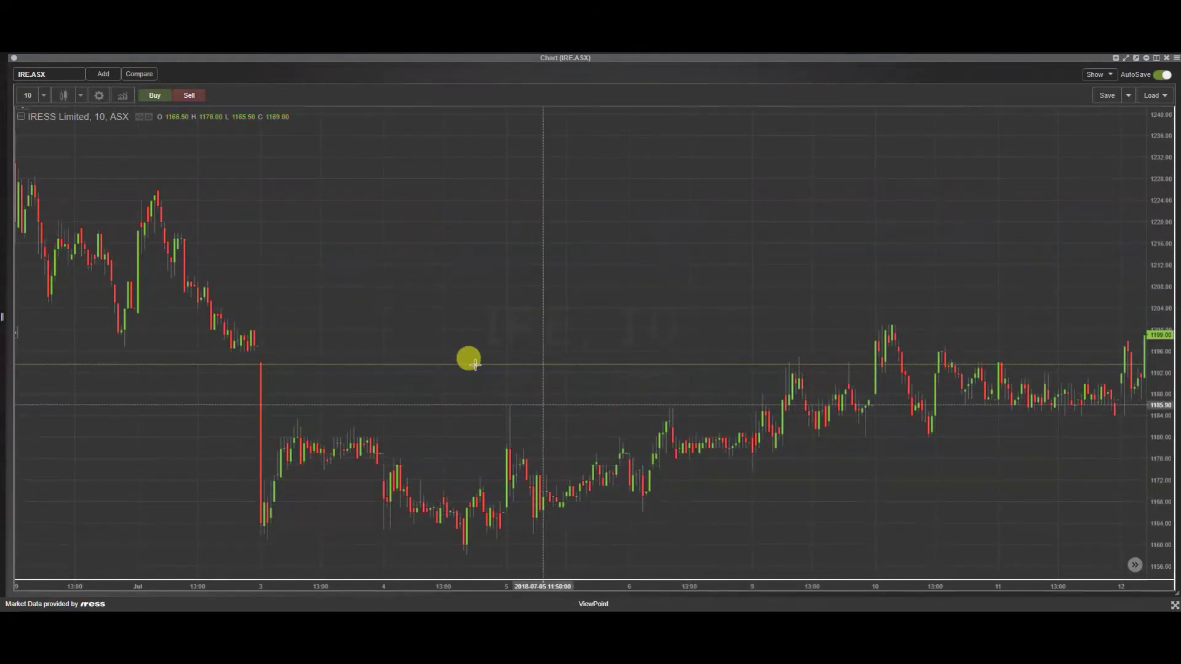
{"action": "left_click", "coordinate": [136, 73]}
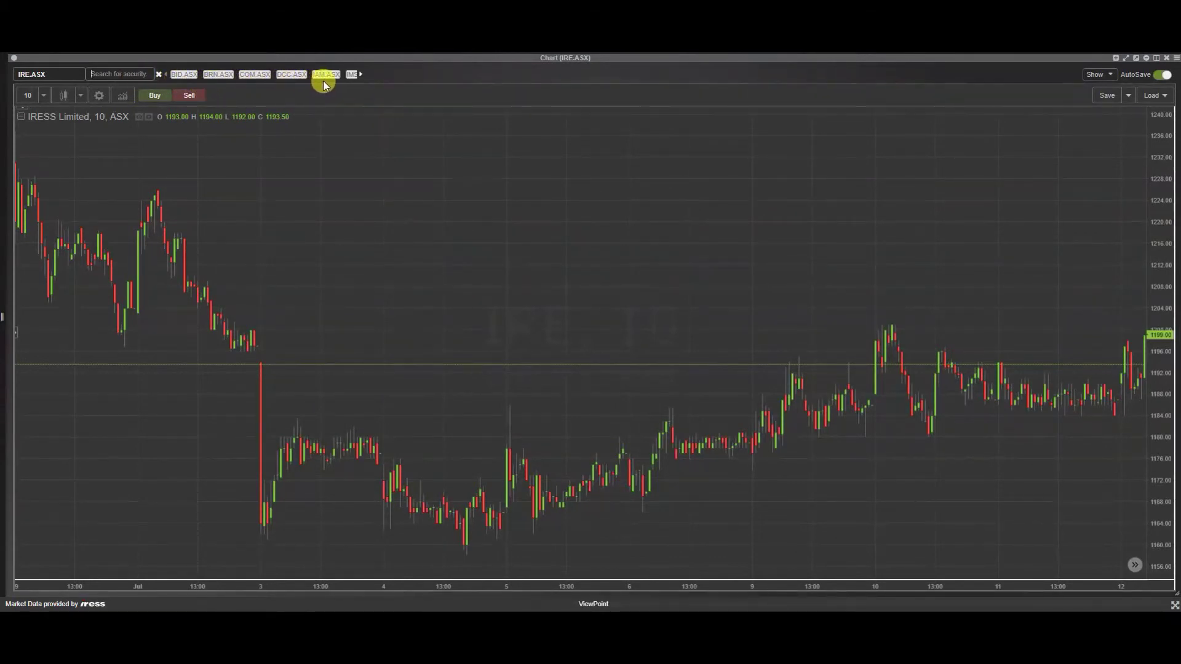
{"action": "left_click", "coordinate": [266, 80]}
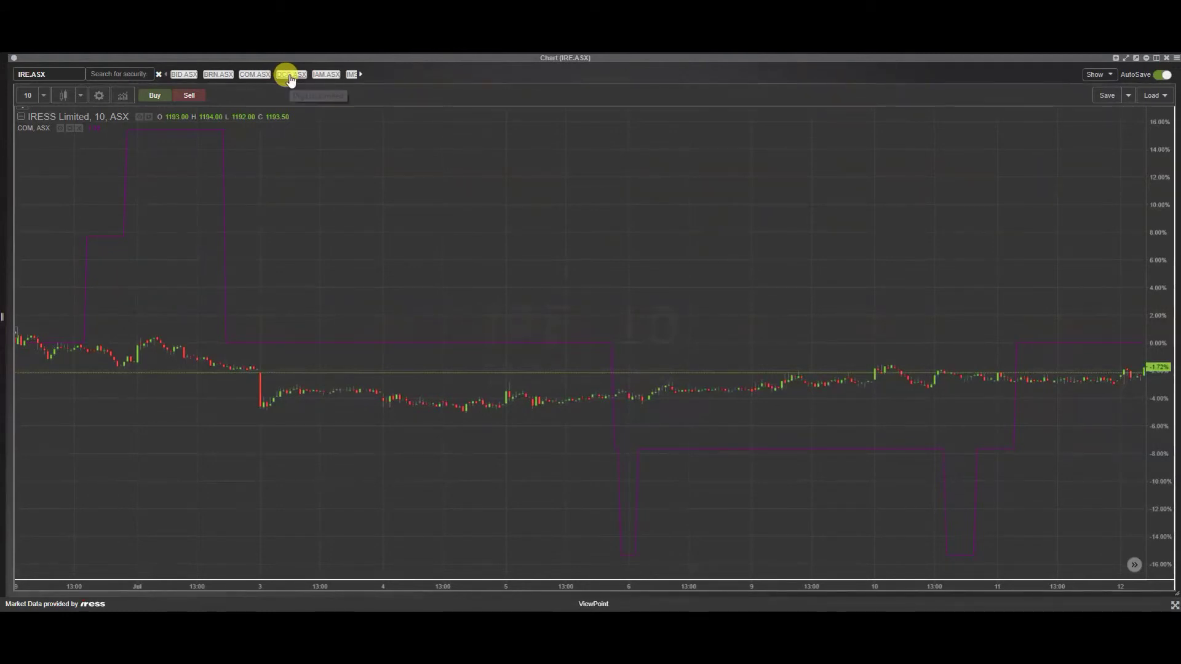
{"action": "left_click", "coordinate": [290, 76]}
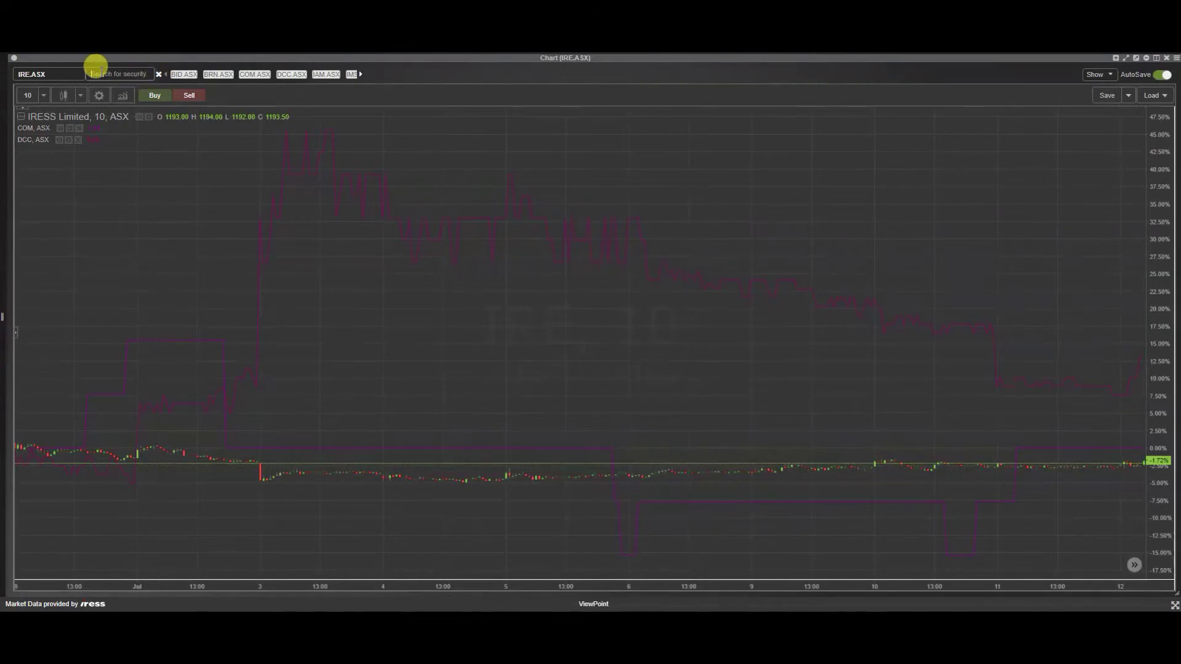
Step: Add BHP.ASX to the comparison and remove COM.ASX from the chart
{"action": "left_click", "coordinate": [97, 69]}
{"action": "type", "text": "BHP.AS"}
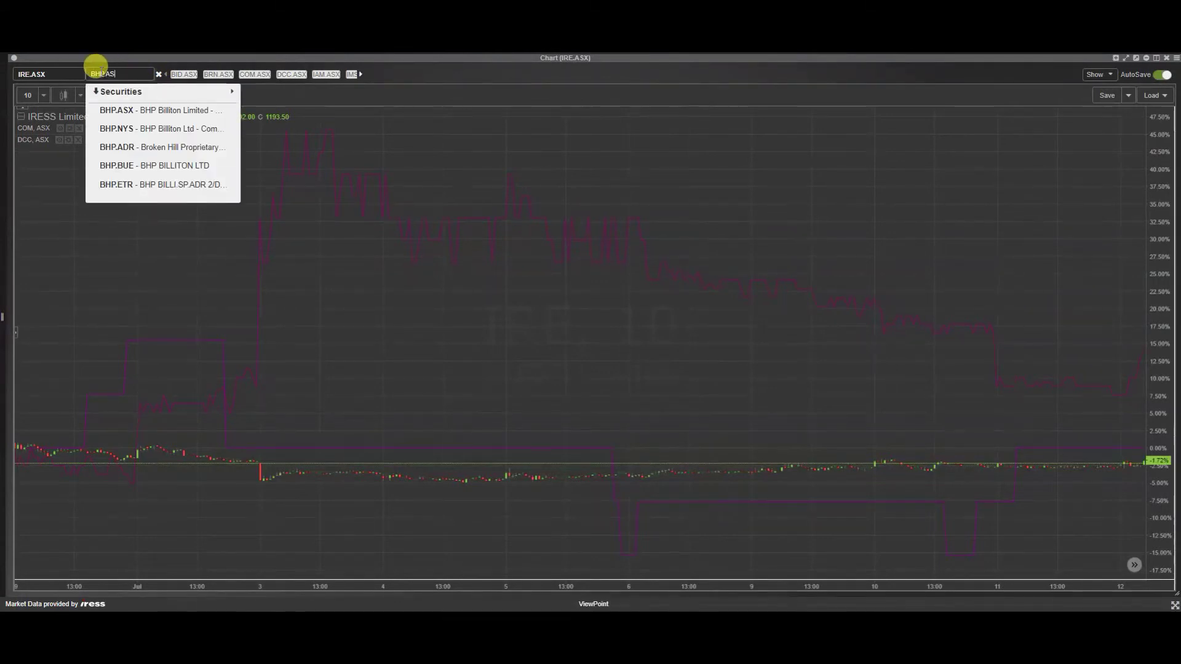
{"action": "type", "text": "X"}
{"action": "key", "text": "Return"}
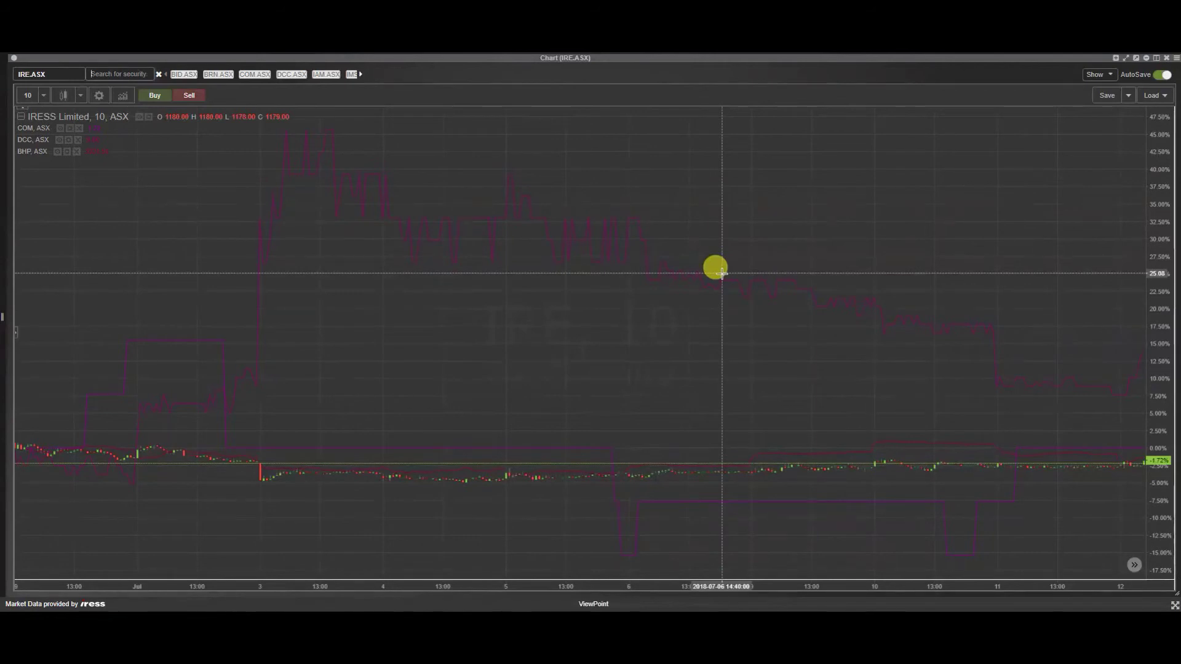
{"action": "left_click", "coordinate": [79, 129]}
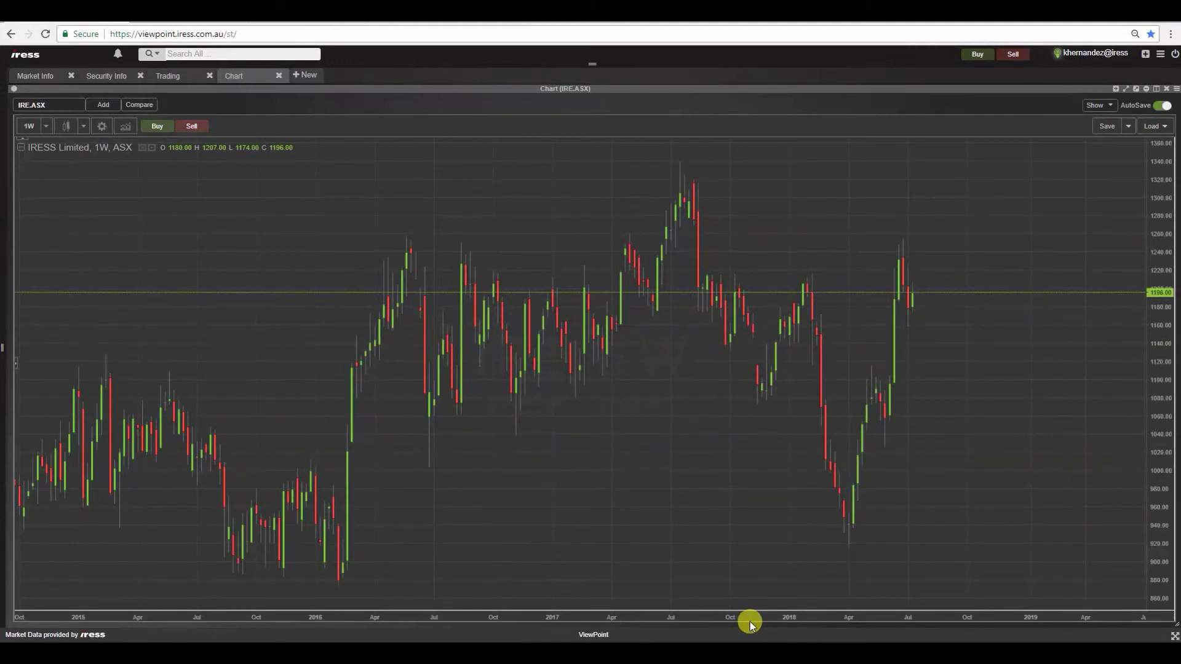
Step: Show news on the weekly IRE.ASX chart, preview news markers, and open the "IRESS invests in Lucsan" item
{"action": "left_click", "coordinate": [1110, 105]}
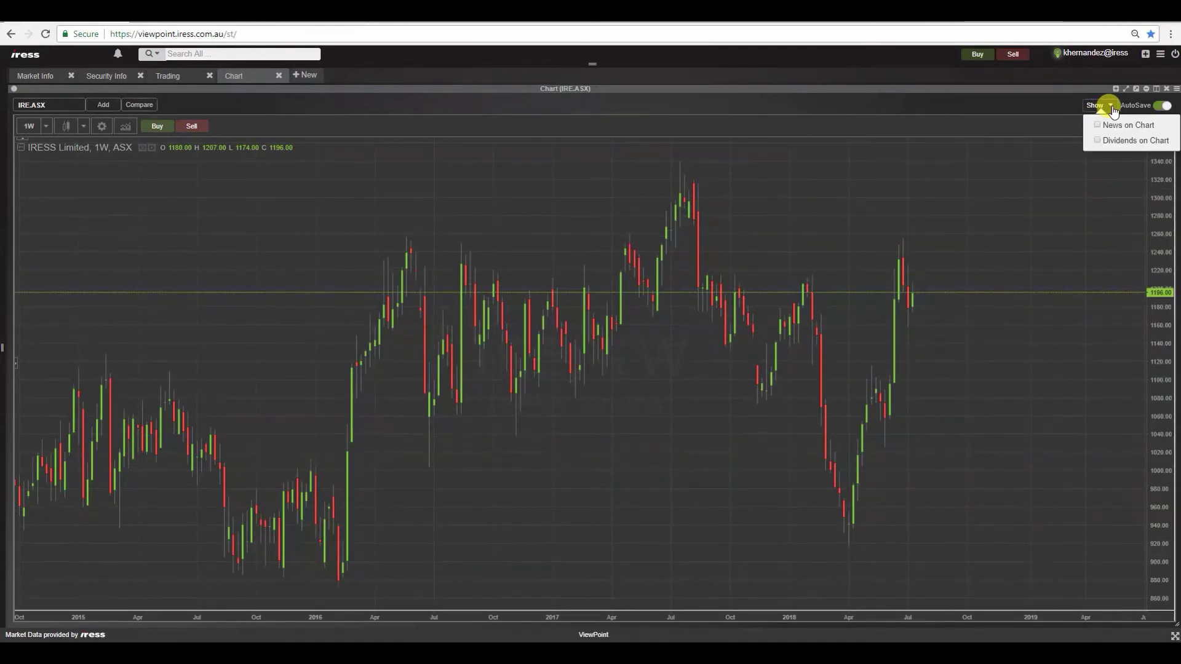
{"action": "left_click", "coordinate": [1098, 125]}
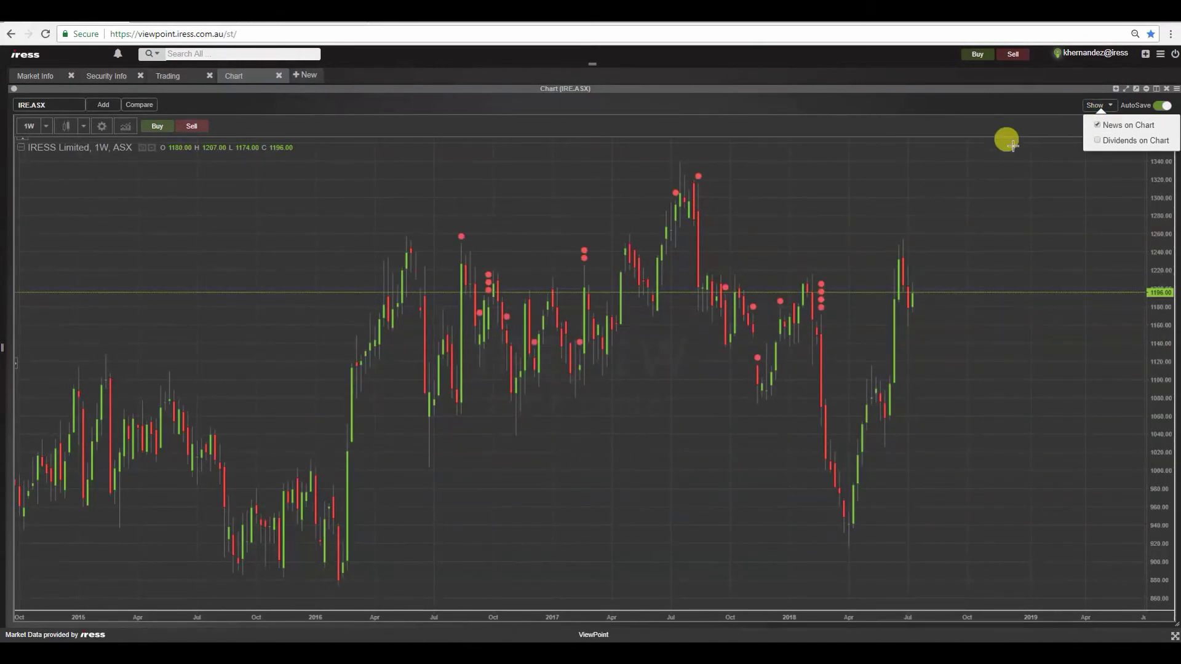
{"action": "mouse_move", "coordinate": [701, 176]}
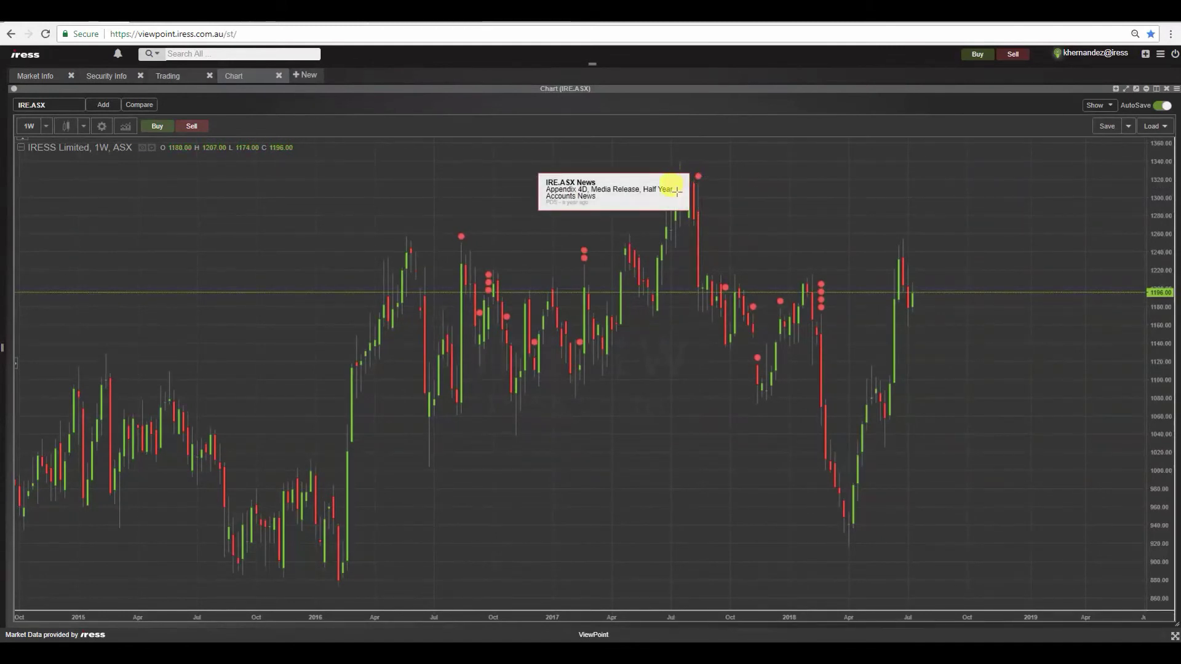
{"action": "mouse_move", "coordinate": [720, 283]}
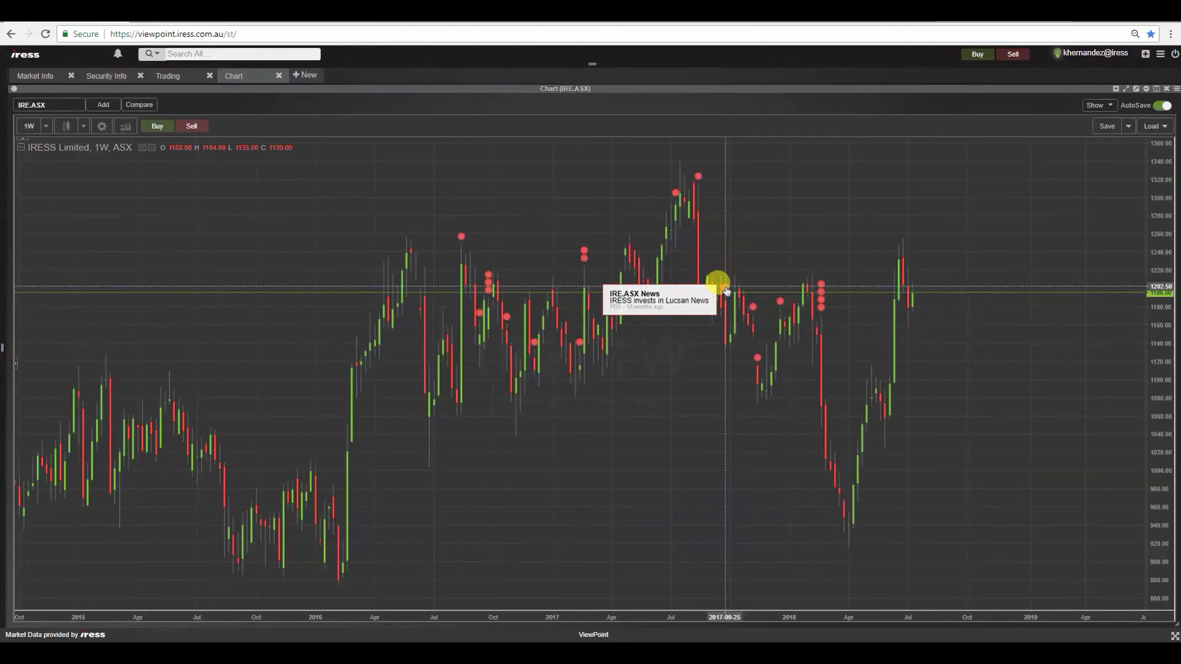
{"action": "left_click", "coordinate": [725, 290]}
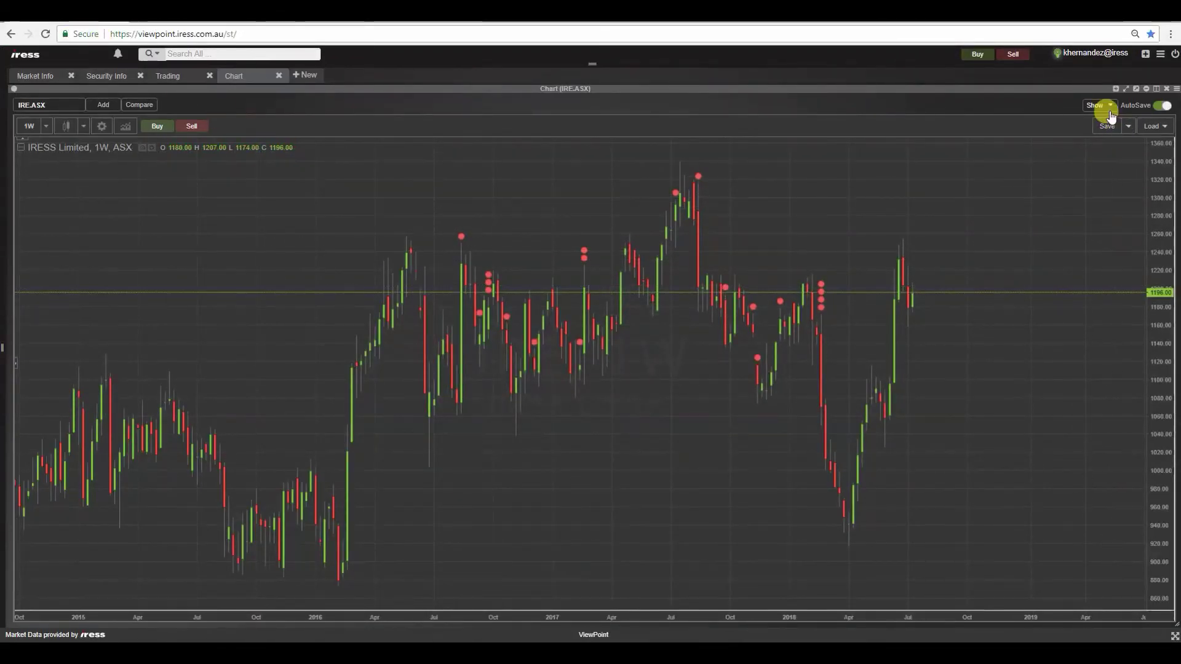
Step: Hide the news markers, show dividends on the chart instead, and view the details of several dividend markers
{"action": "left_click", "coordinate": [1111, 107]}
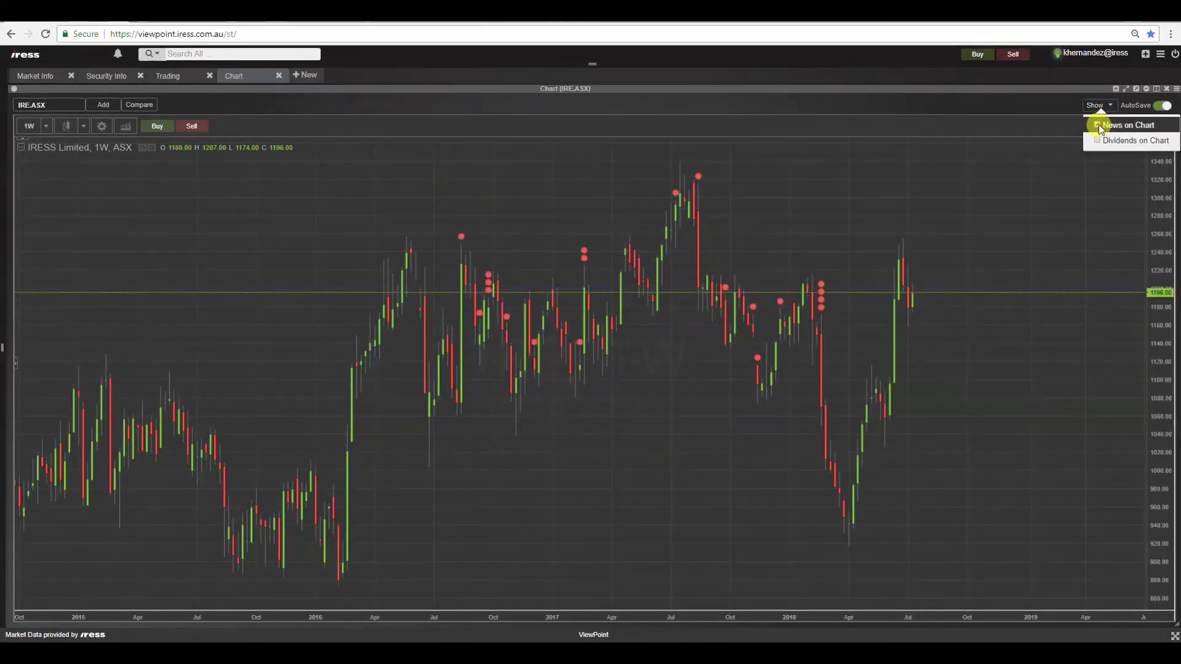
{"action": "left_click", "coordinate": [1099, 126]}
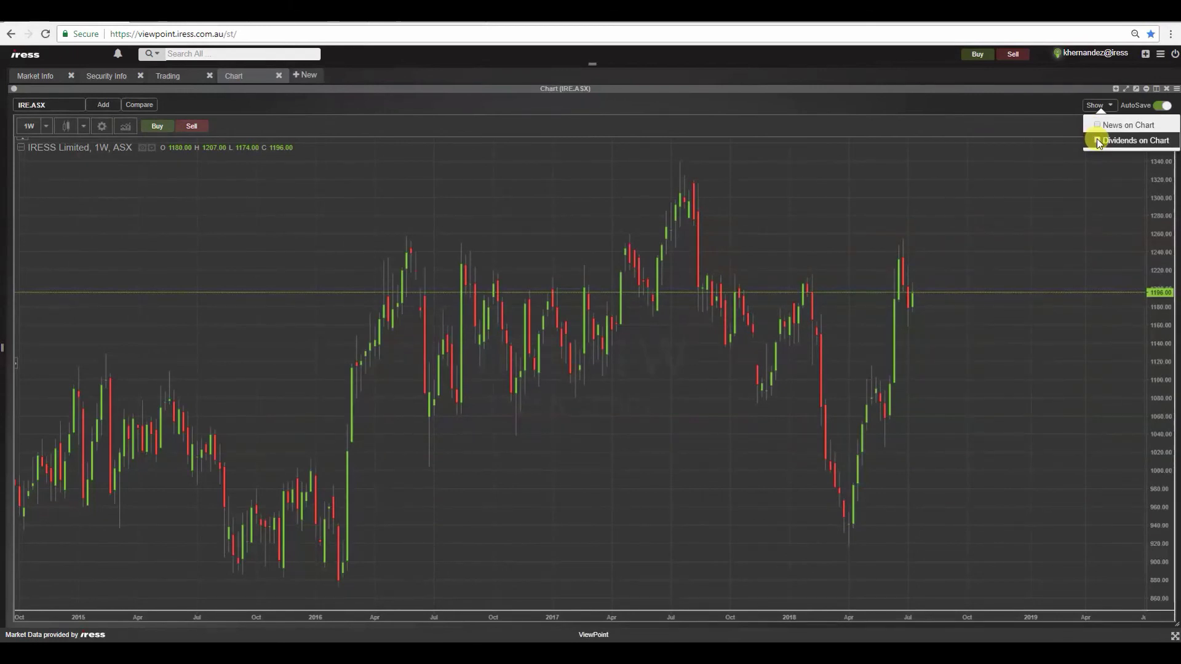
{"action": "left_click", "coordinate": [1098, 141]}
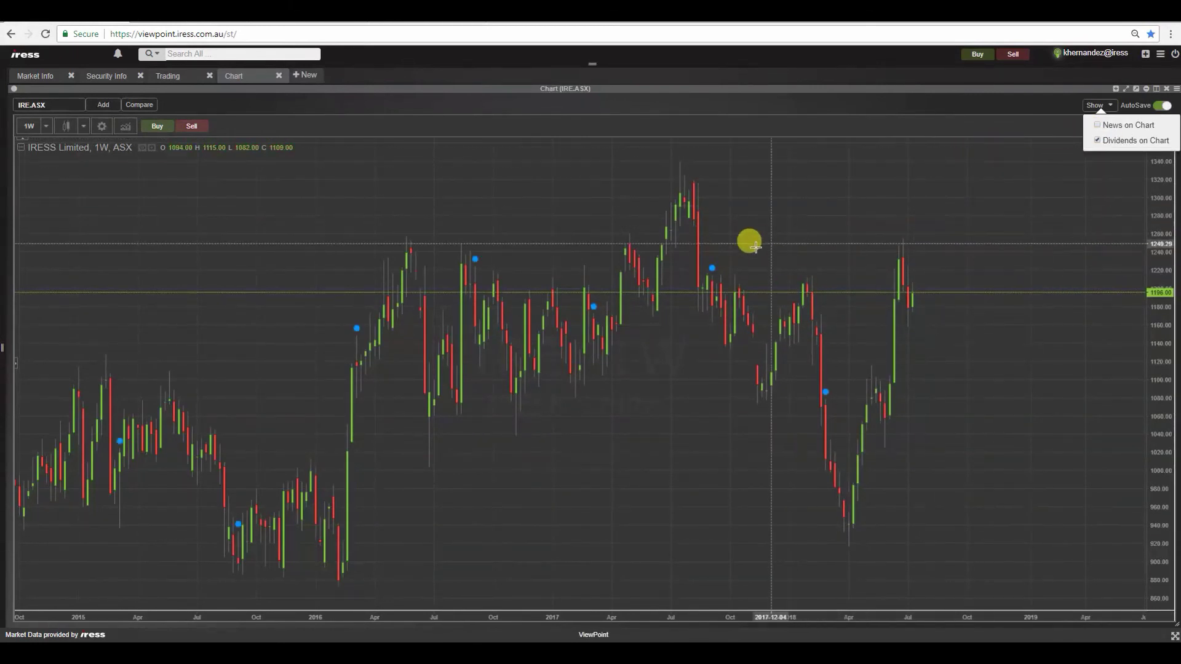
{"action": "mouse_move", "coordinate": [715, 271]}
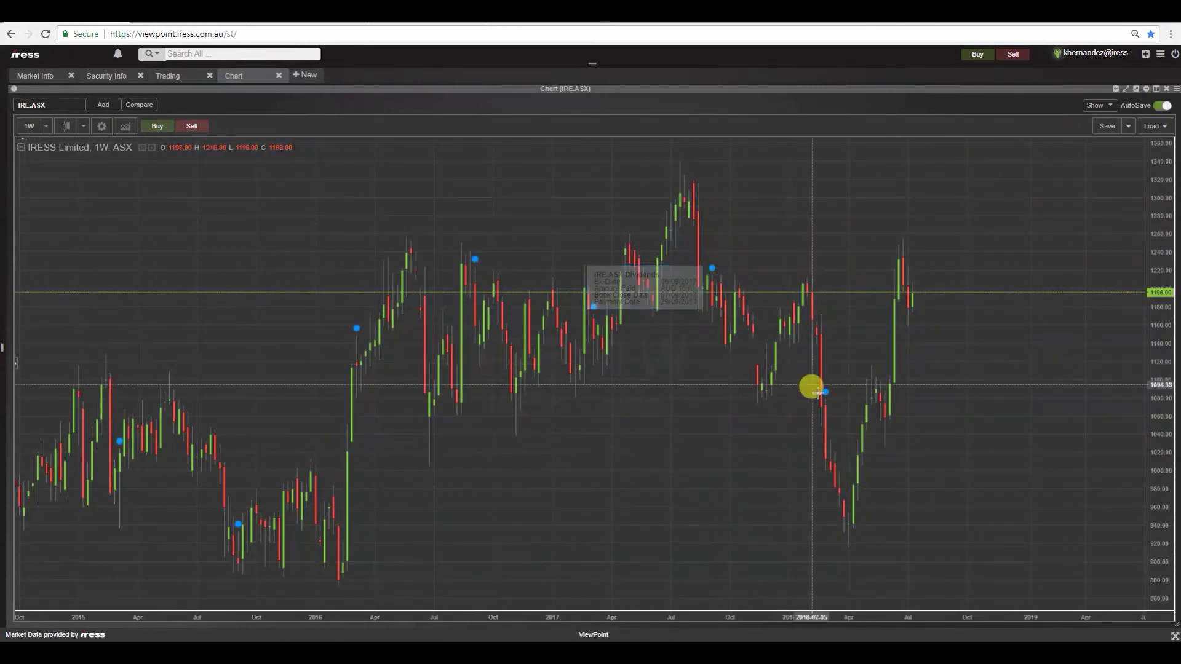
{"action": "mouse_move", "coordinate": [825, 397]}
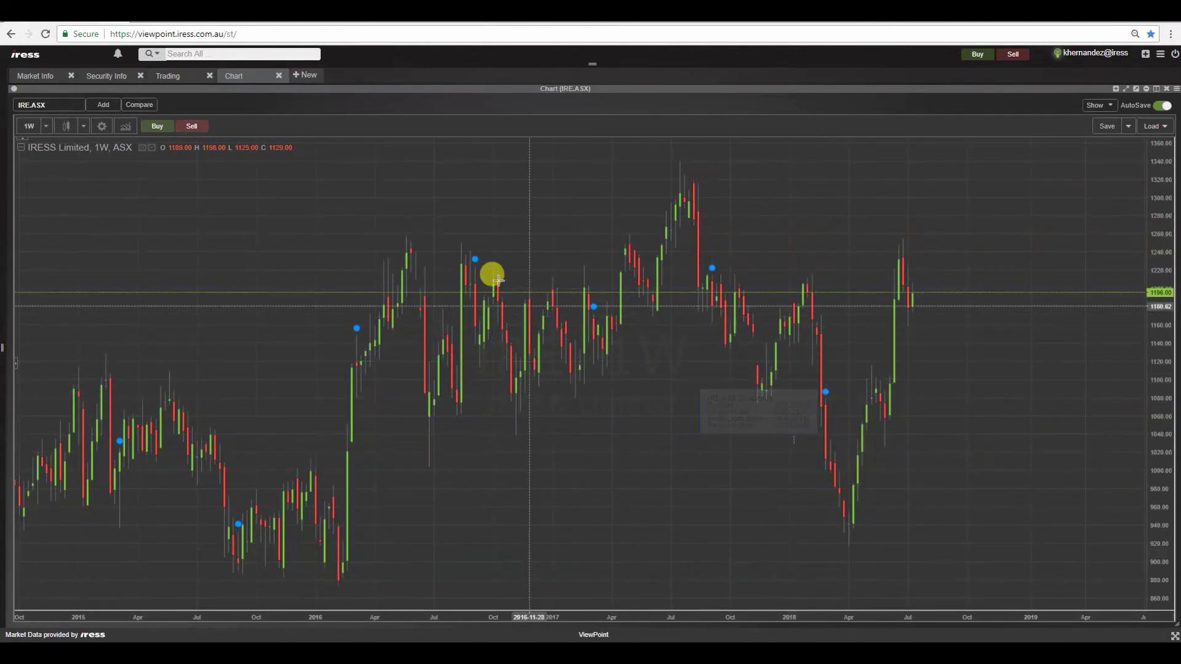
{"action": "mouse_move", "coordinate": [476, 262]}
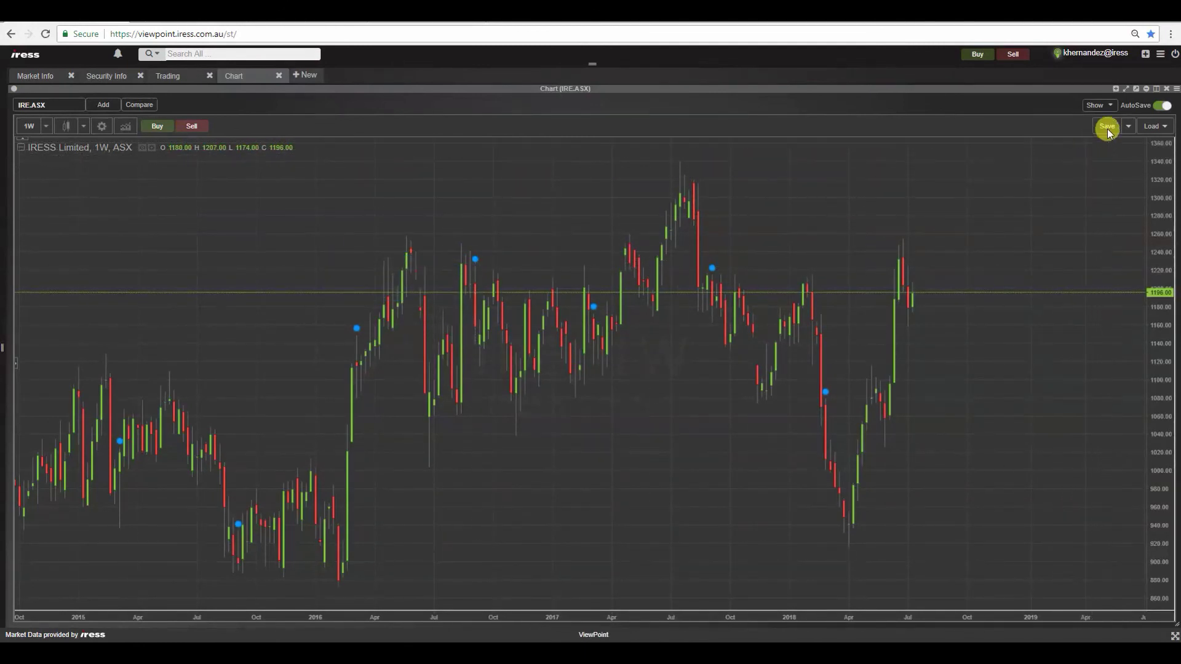
Step: Show the news markers on the chart again alongside the dividends
{"action": "left_click", "coordinate": [1096, 105]}
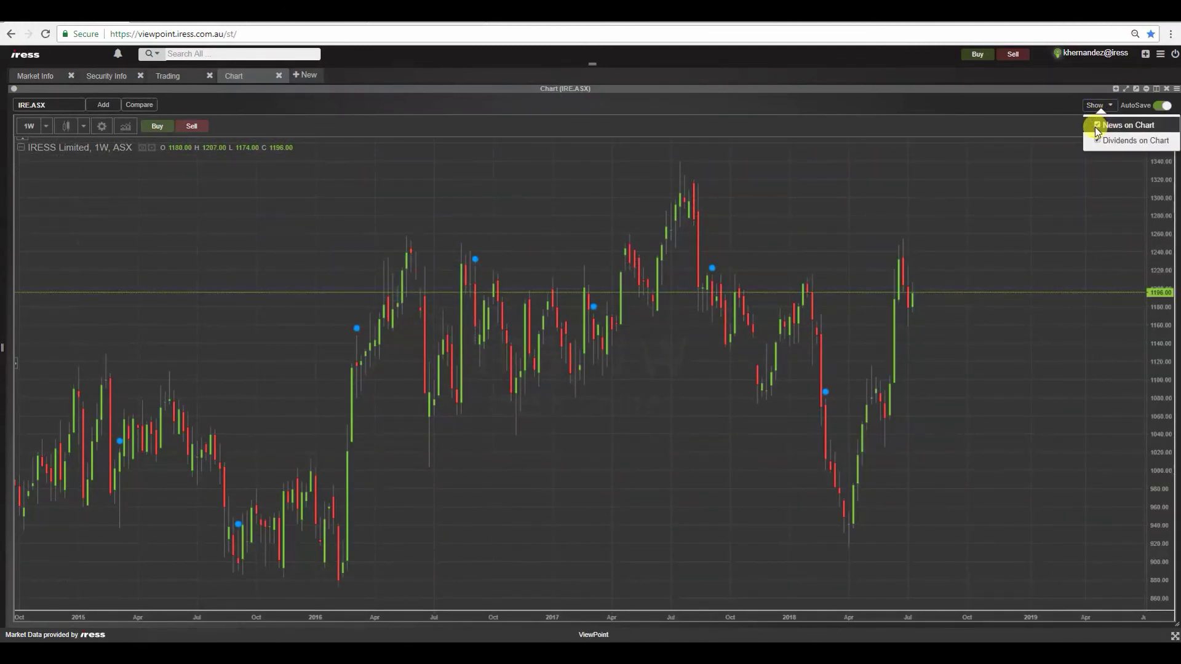
{"action": "left_click", "coordinate": [1096, 125]}
{"action": "left_click", "coordinate": [570, 216]}
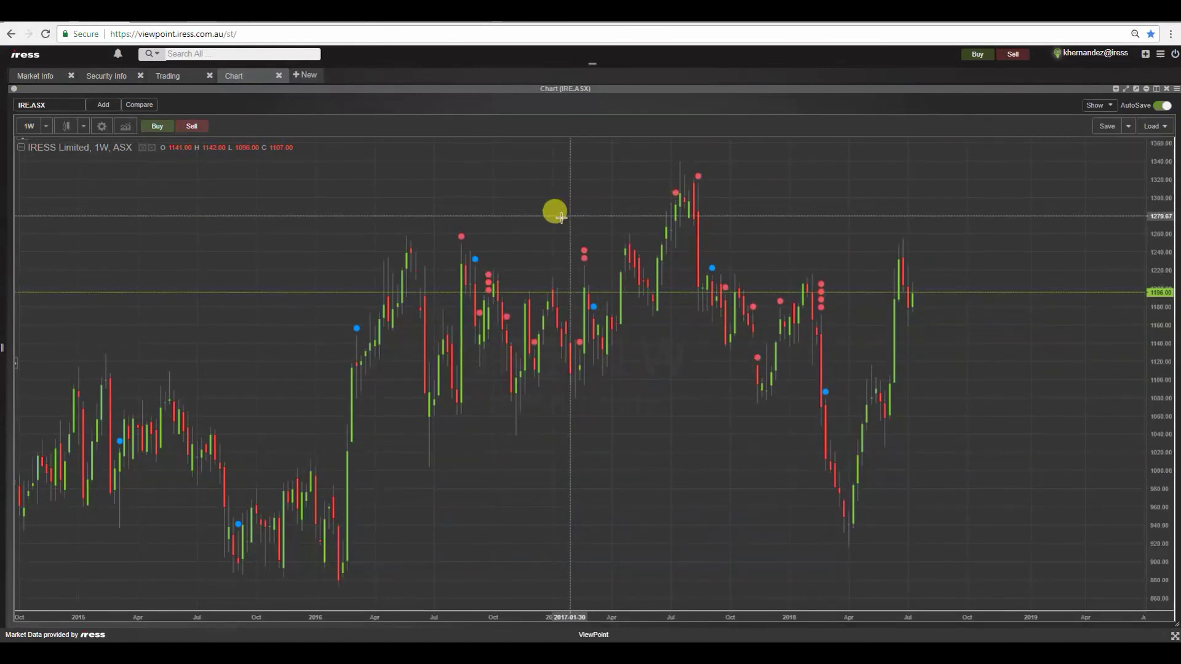